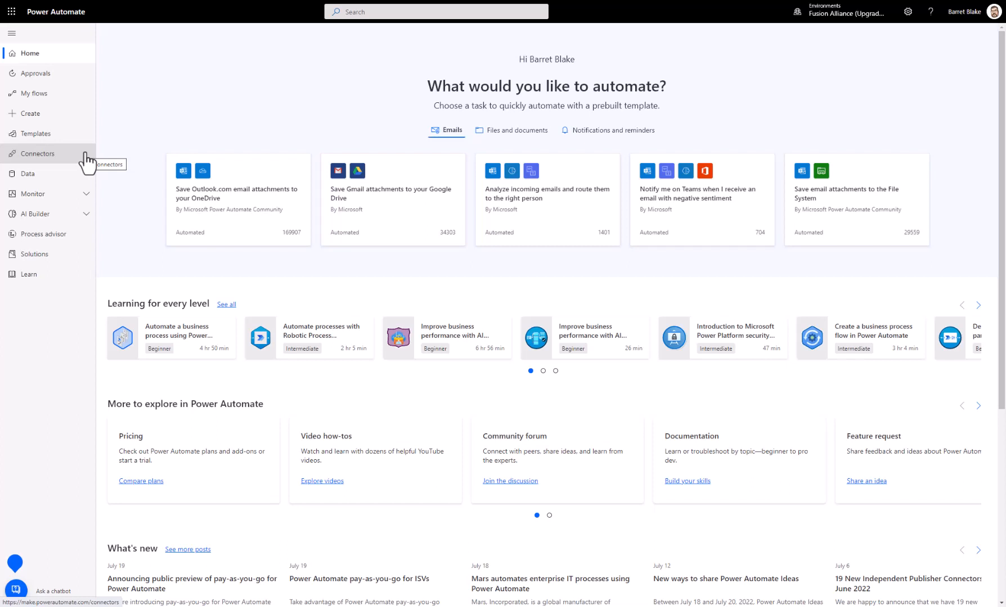
# Step: Examine the navigation entries grouped under Data, Monitor and AI Builder, collapsing each group after viewing it
pyautogui.click(82, 174)
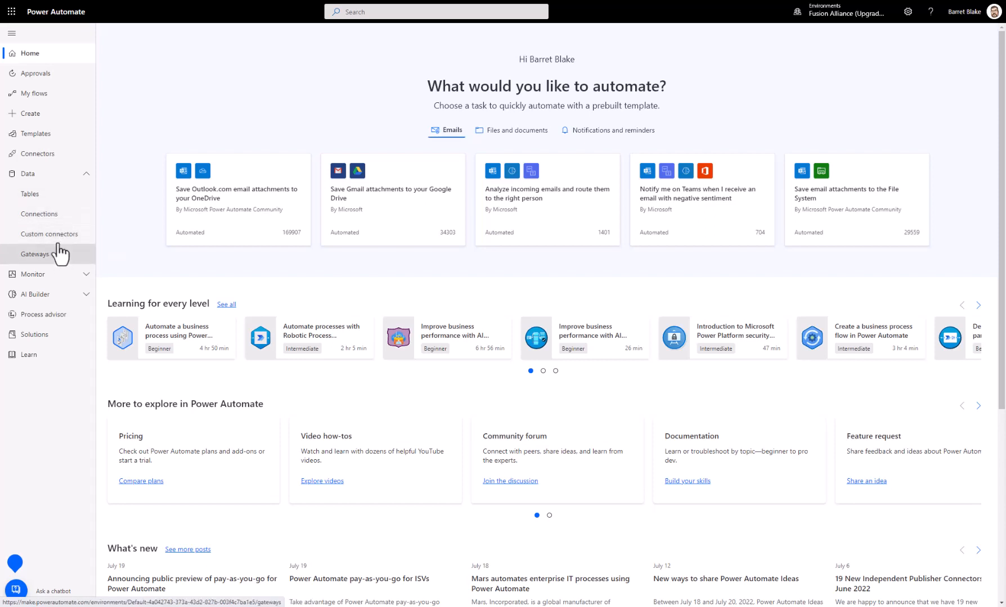
pyautogui.click(87, 175)
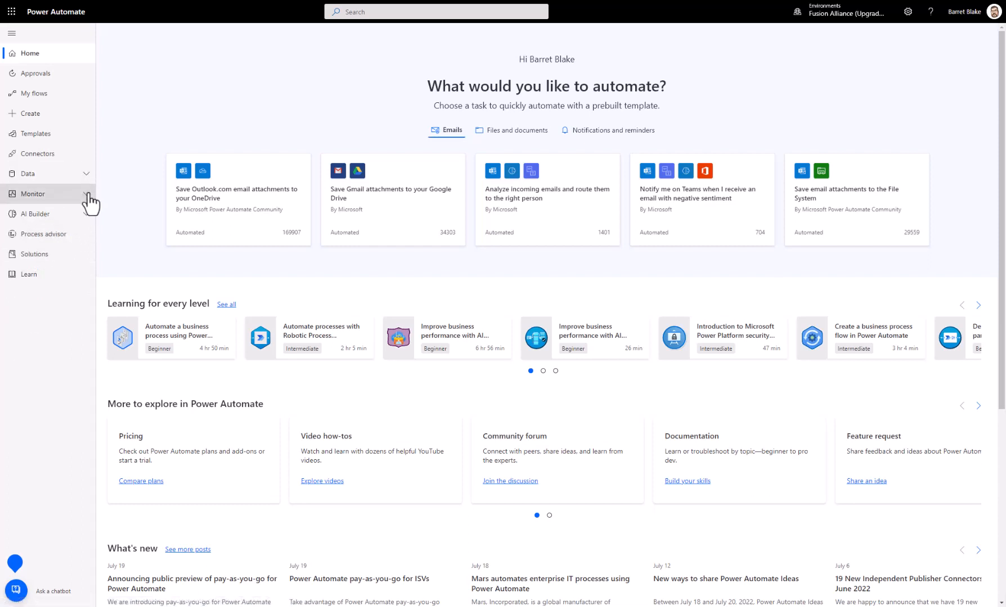
pyautogui.click(87, 194)
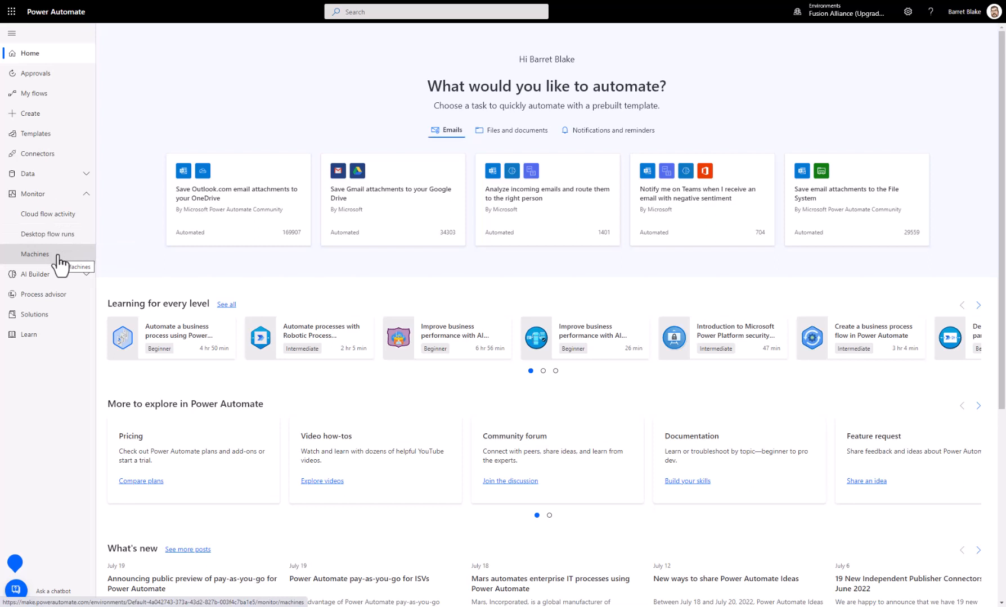
pyautogui.click(85, 197)
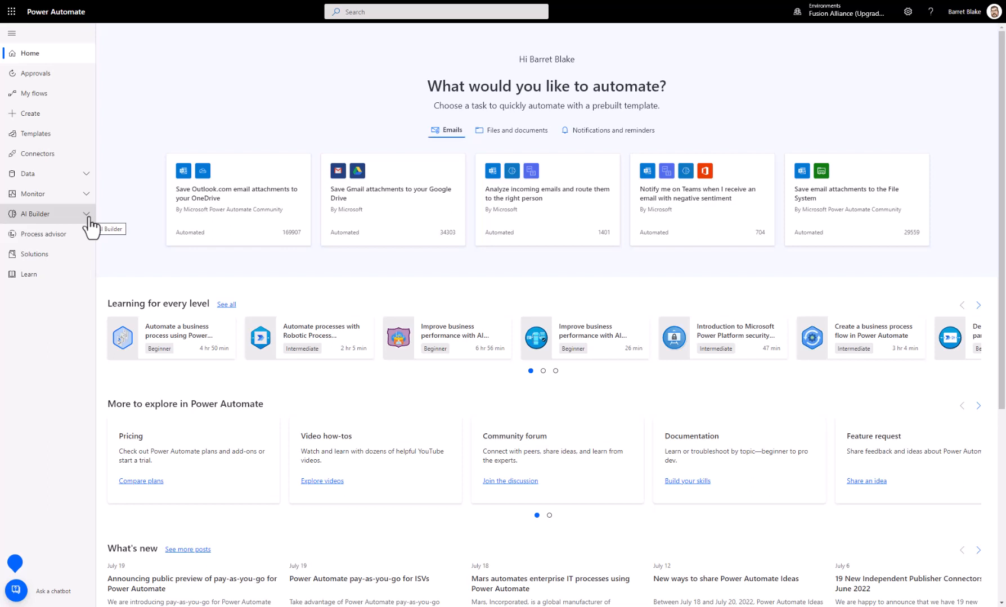
pyautogui.click(87, 216)
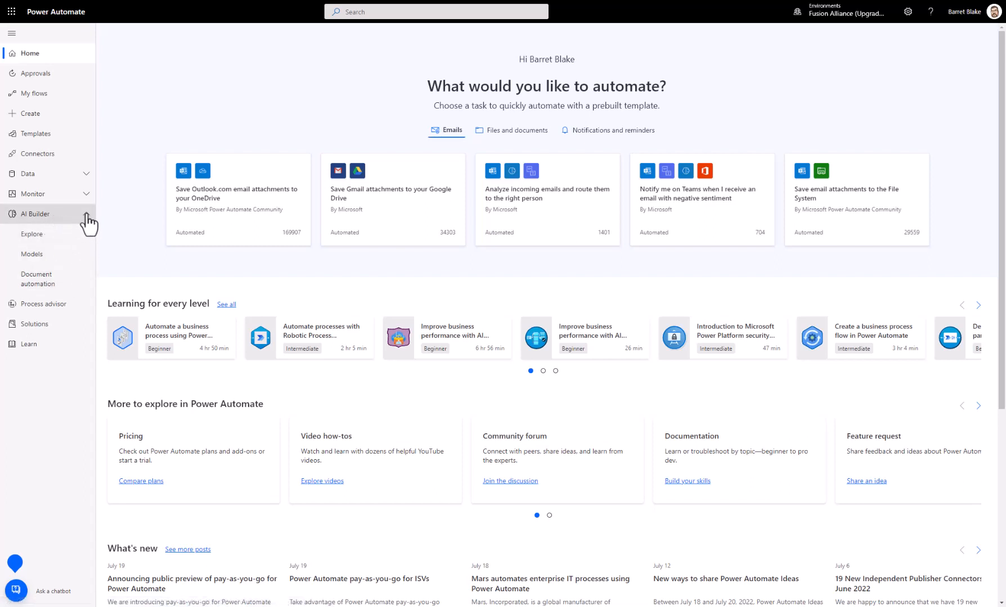
pyautogui.click(88, 219)
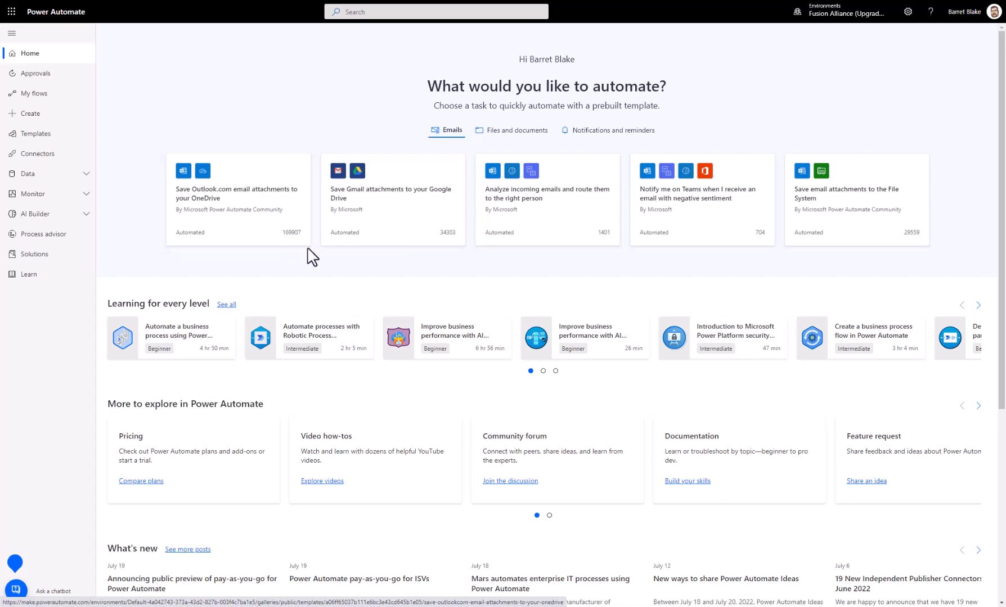
# Step: Review the home page's Files and documents and Notifications and reminders templates, plus its learning, exploration and news sections
pyautogui.click(498, 133)
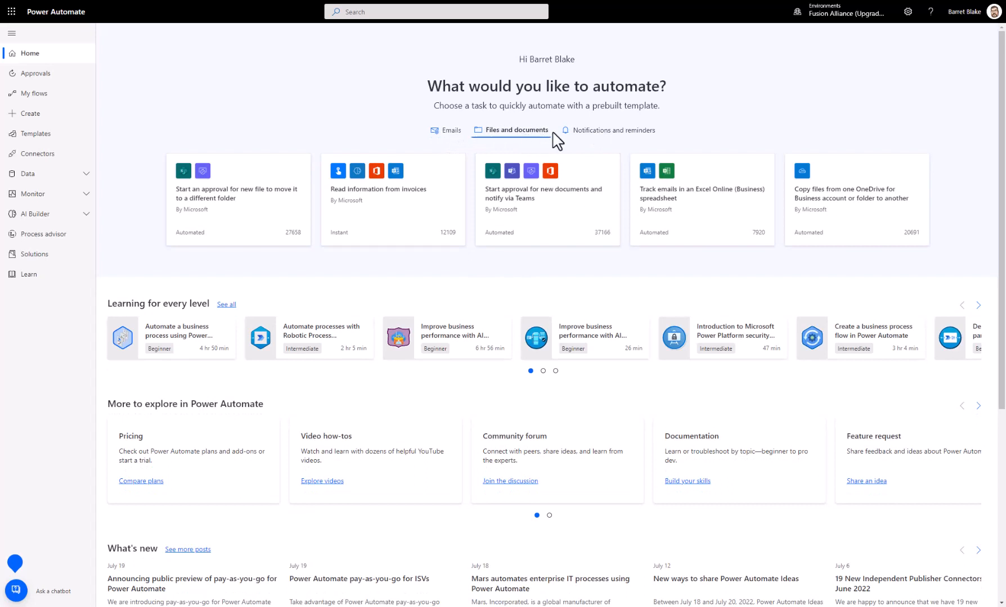
pyautogui.click(624, 135)
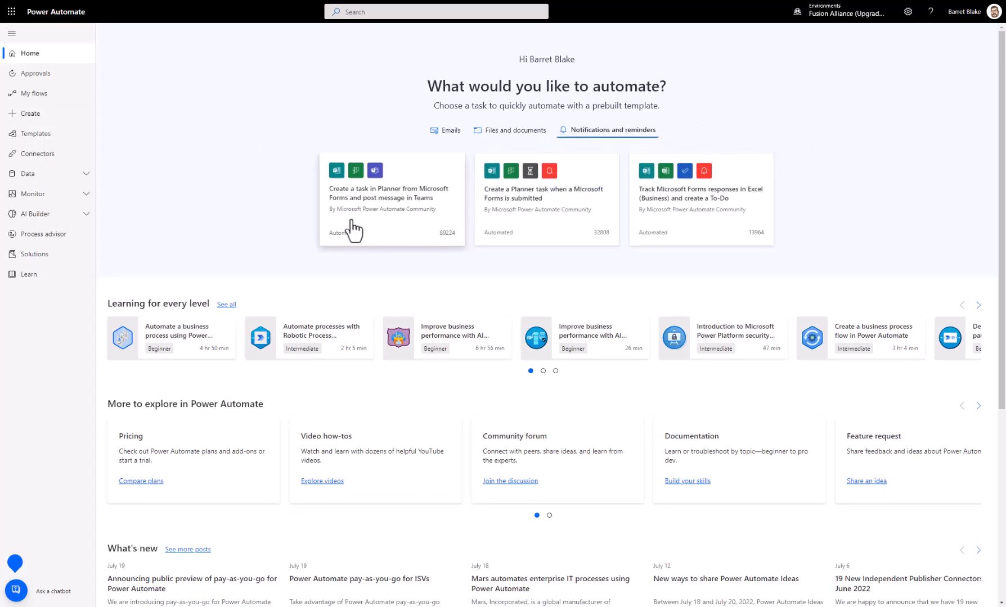
pyautogui.scroll(-2, 276, 238)
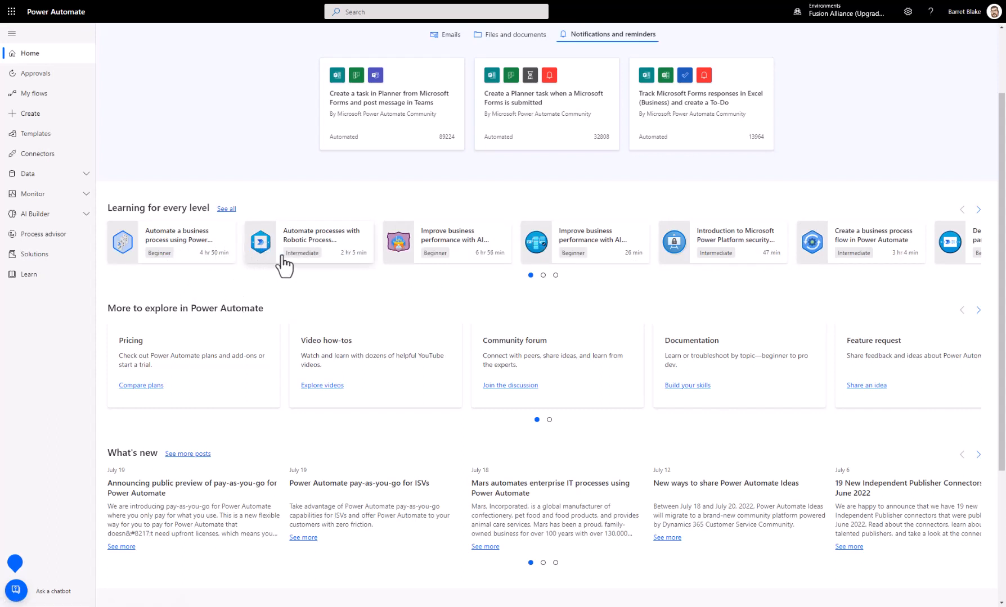
pyautogui.scroll(-1, 429, 296)
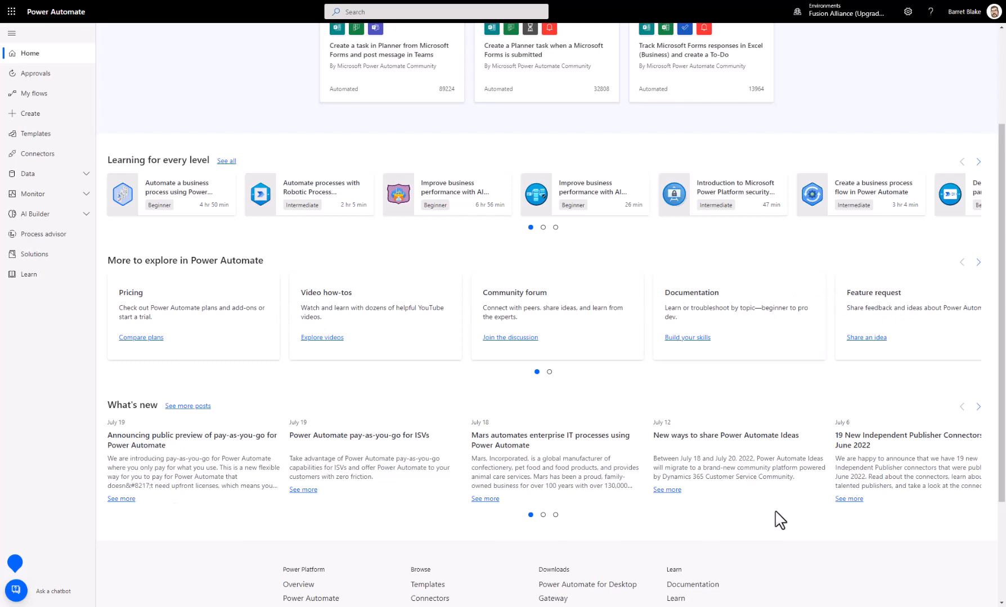
pyautogui.scroll(-2, 290, 475)
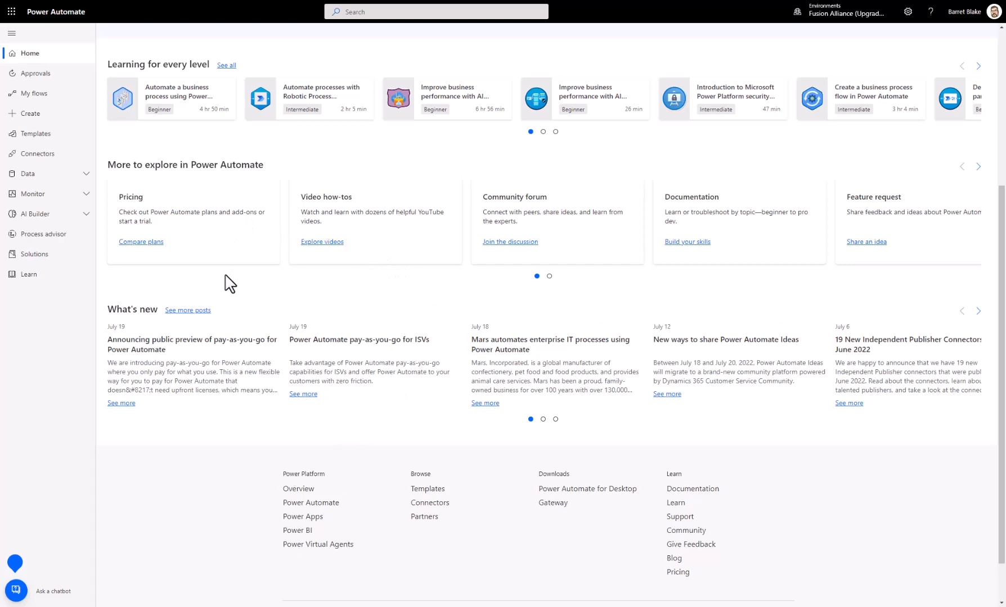
pyautogui.scroll(5, 230, 284)
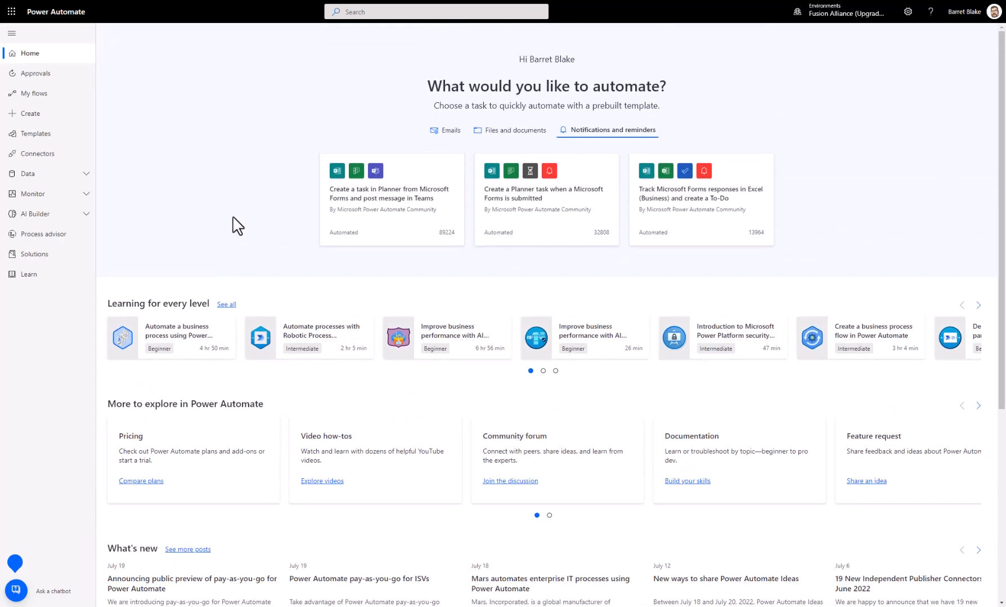
pyautogui.scroll(-5, 237, 152)
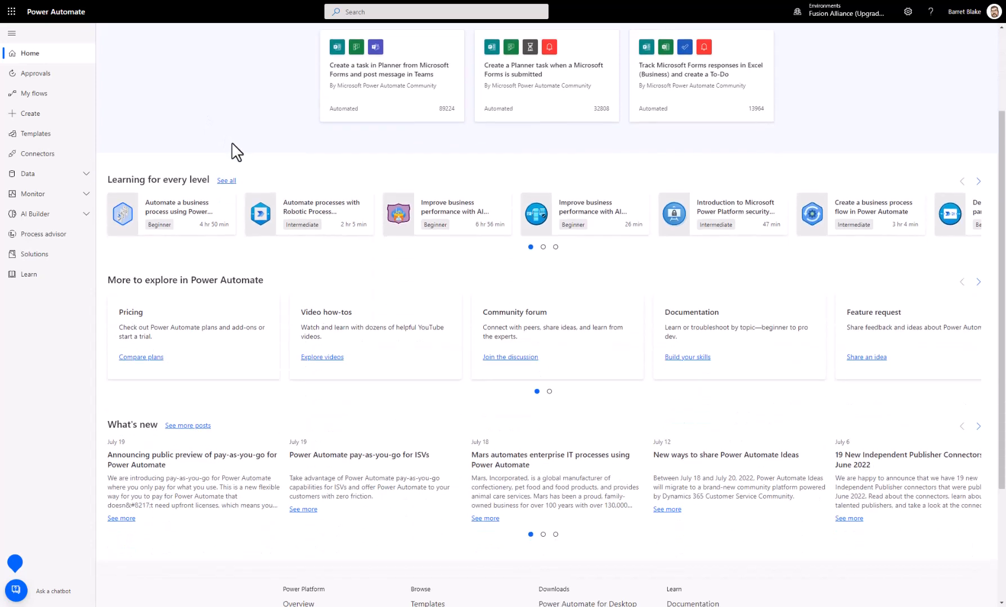
pyautogui.scroll(5, 346, 302)
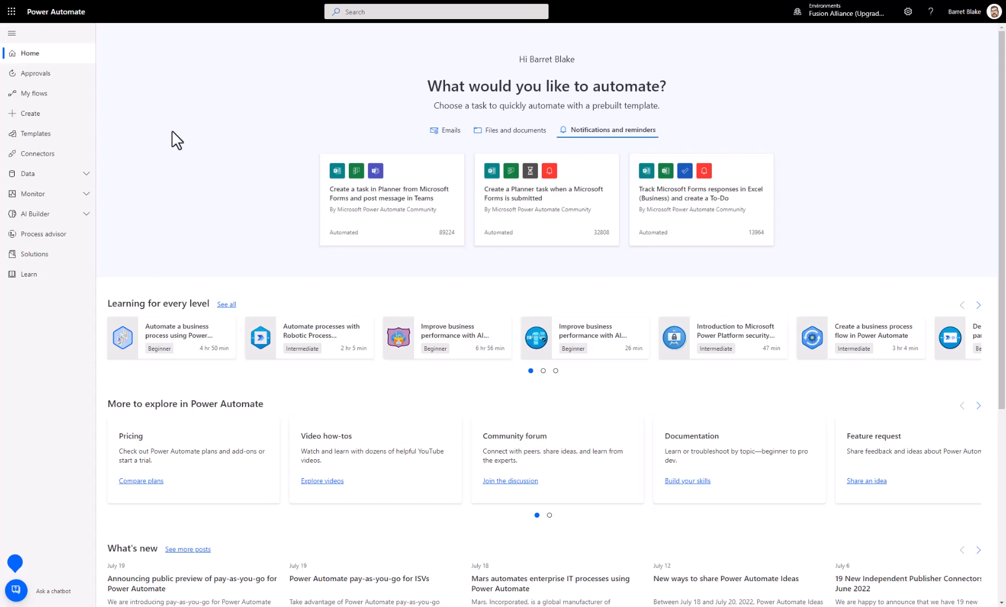
# Step: View the template gallery's full category list and open the "Get daily reminders from your Outlook.com email" template
pyautogui.click(41, 135)
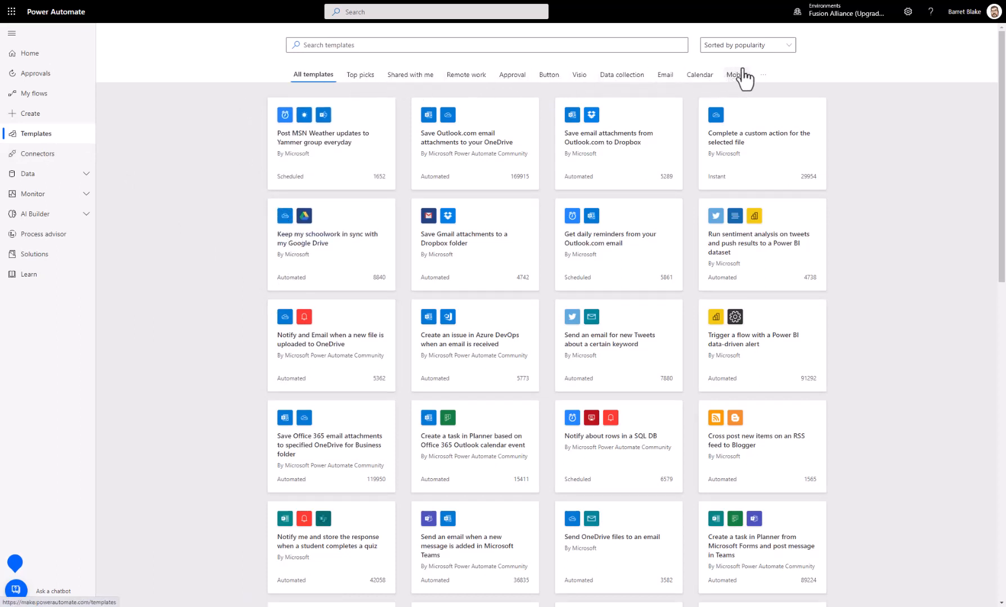
pyautogui.click(763, 72)
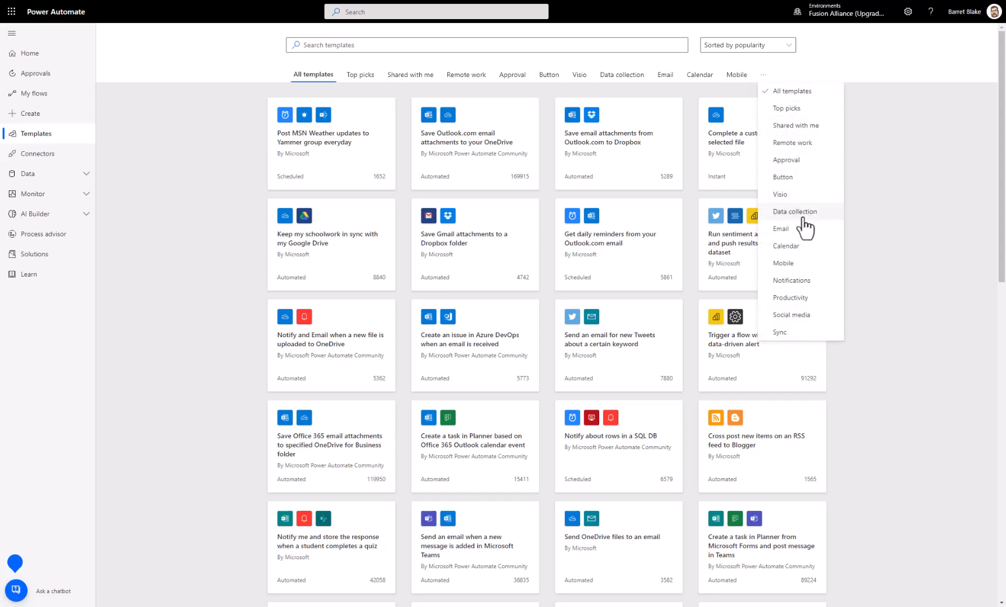
pyautogui.click(174, 141)
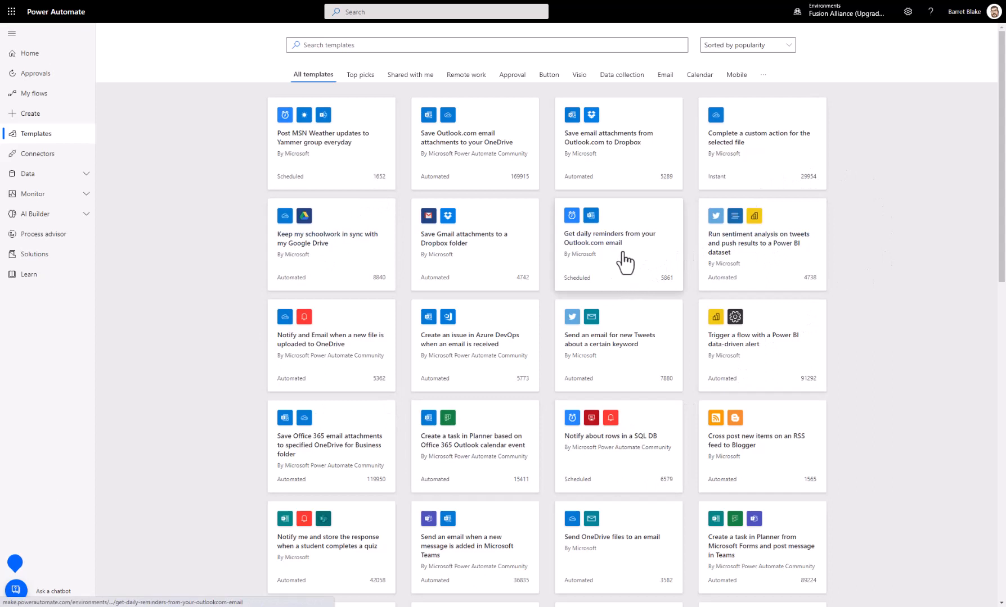
pyautogui.click(604, 251)
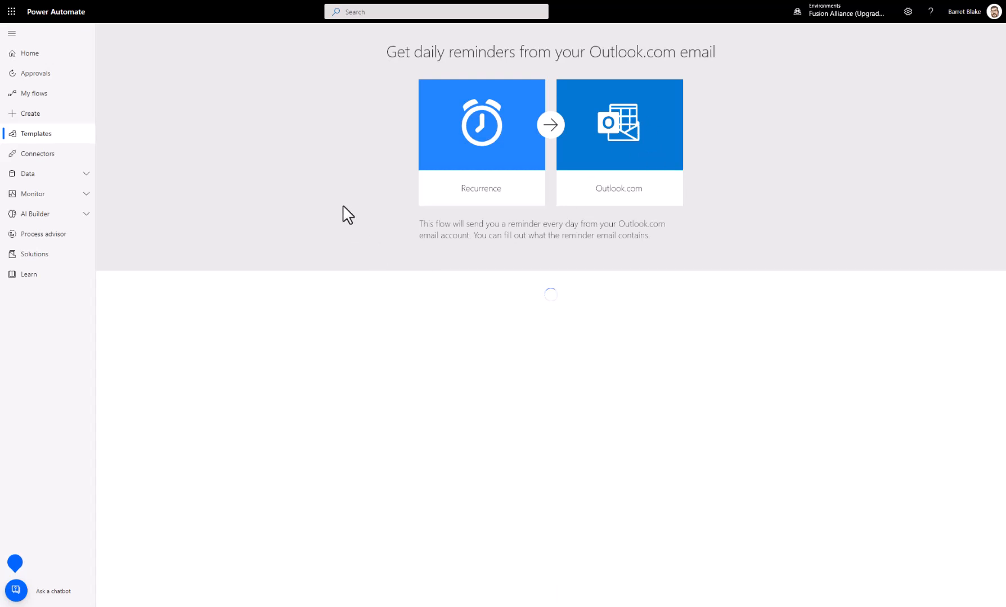
# Step: Open the connectors gallery and look through the recently added and Independent Publisher connectors
pyautogui.click(36, 160)
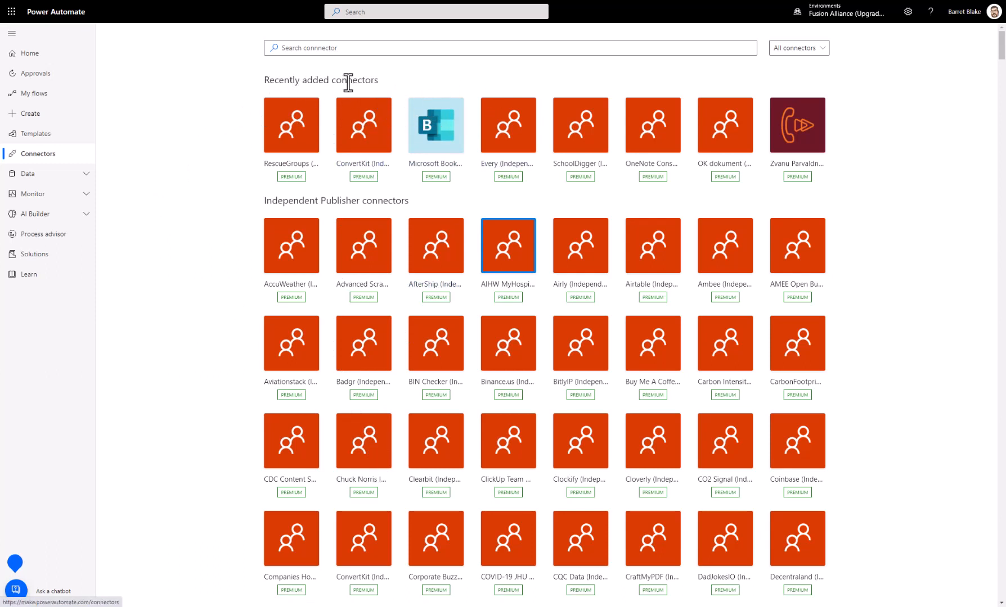
pyautogui.scroll(-2, 325, 128)
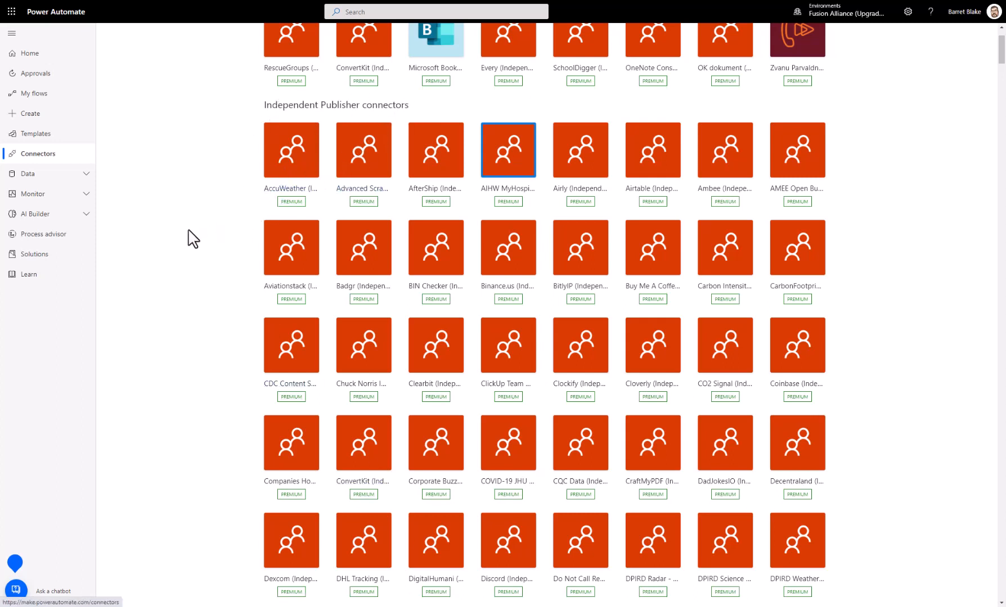
pyautogui.scroll(-9, 193, 239)
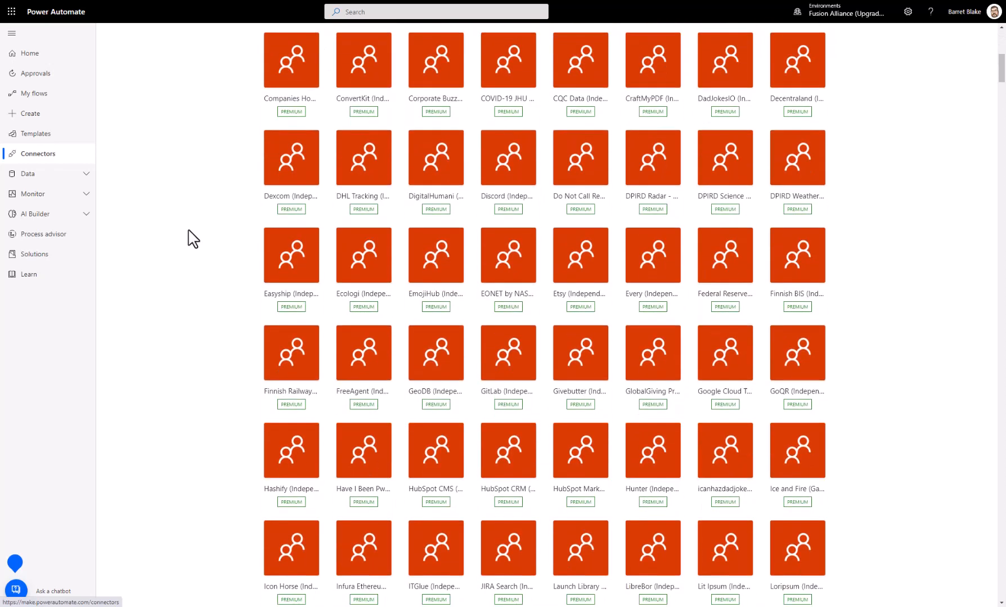
pyautogui.scroll(-9, 193, 239)
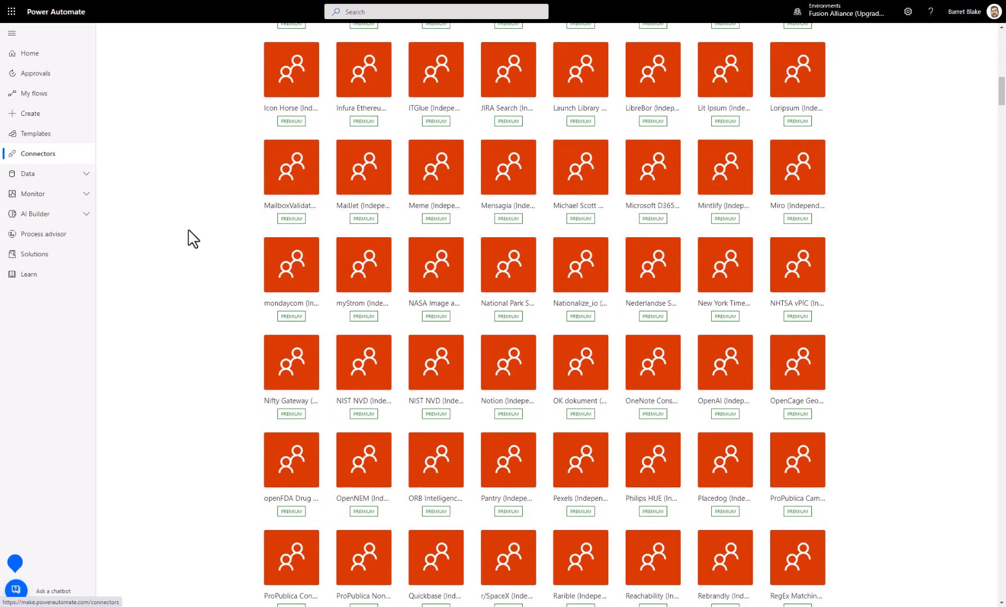
pyautogui.scroll(-11, 193, 239)
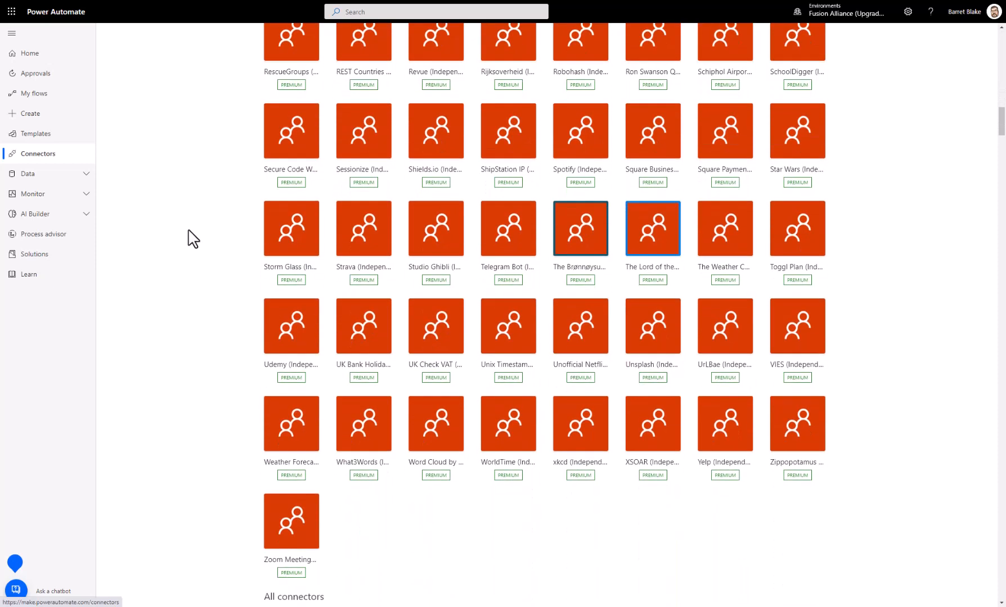
# Step: Look through the alphabetical All connectors section, examining which standard and premium services are available, as far as connectors starting with E
pyautogui.scroll(-7, 193, 239)
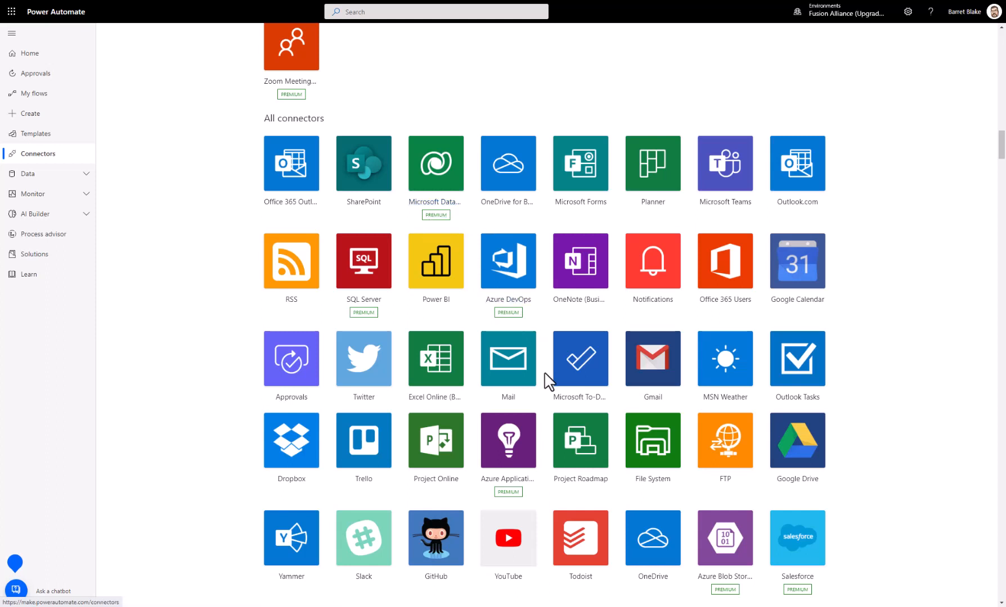
pyautogui.scroll(-5, 545, 393)
pyautogui.scroll(-2, 546, 406)
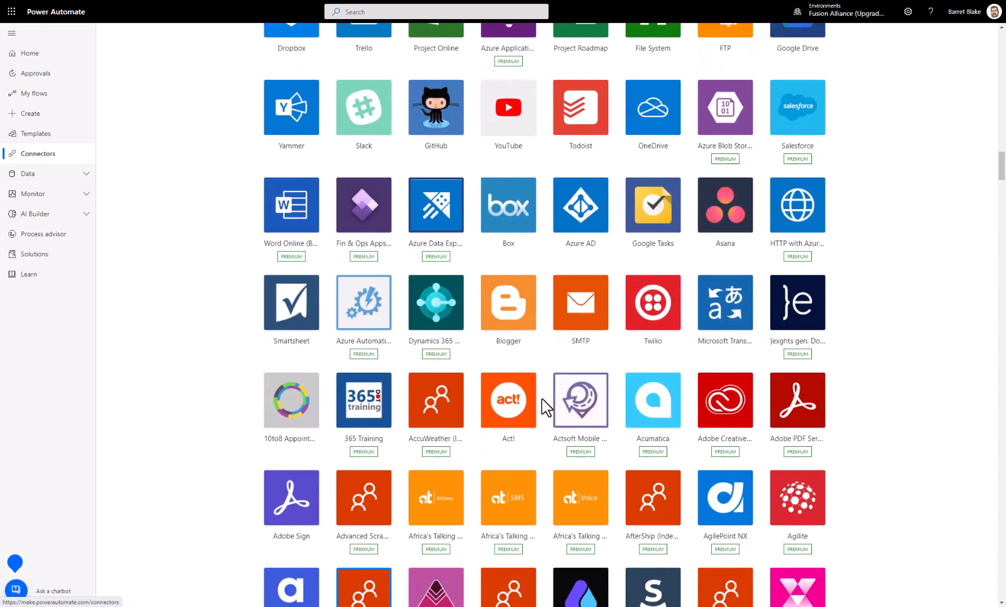
pyautogui.scroll(-1, 546, 406)
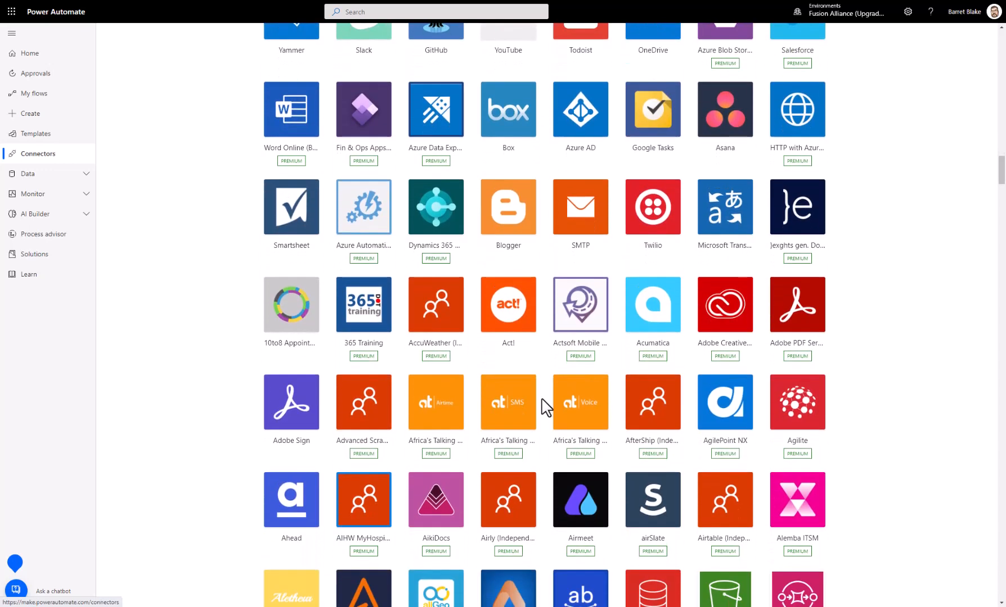
pyautogui.scroll(-1, 544, 407)
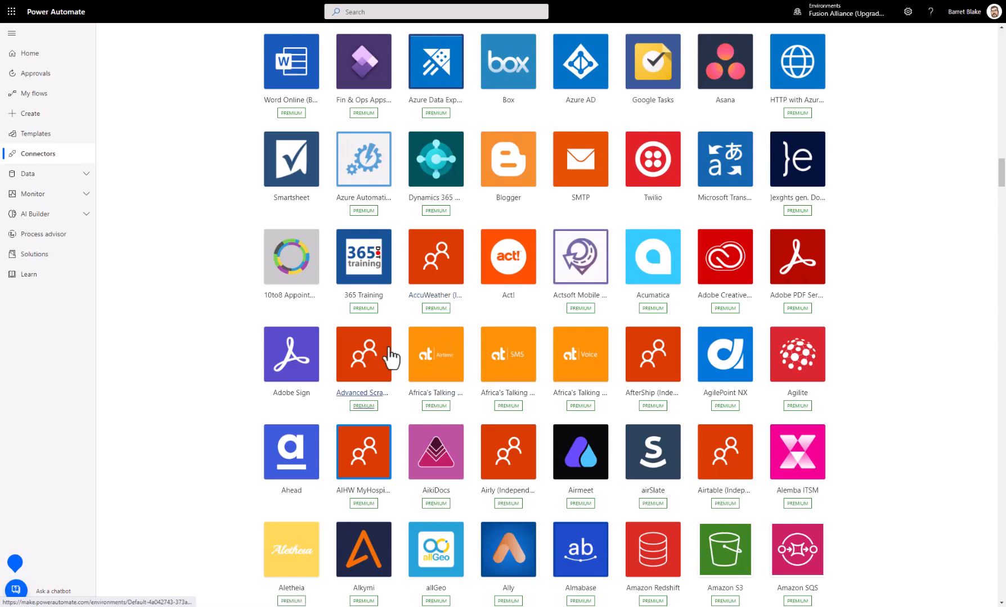
pyautogui.scroll(-4, 441, 450)
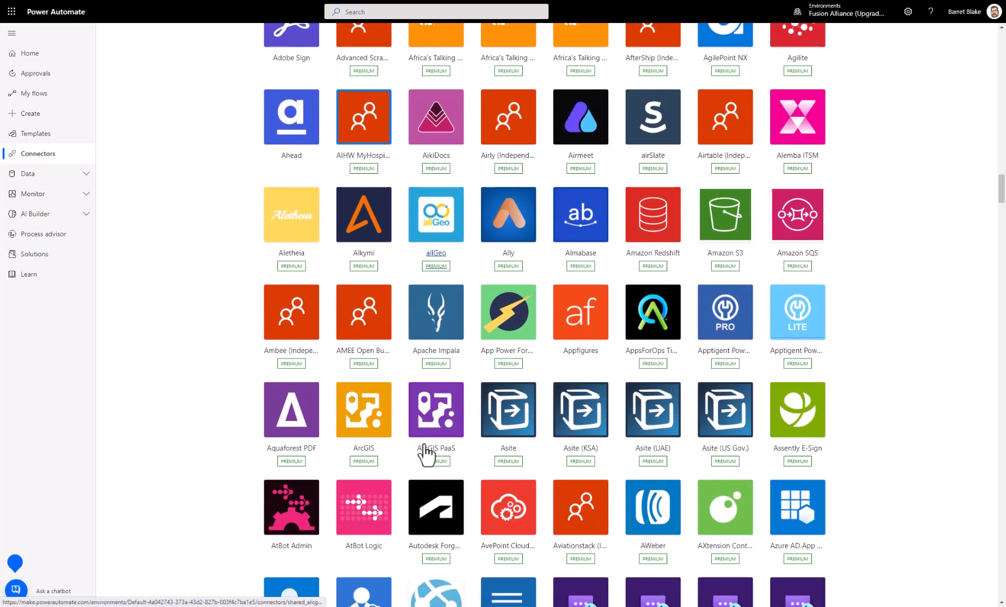
pyautogui.scroll(-5, 399, 456)
pyautogui.scroll(-9, 398, 455)
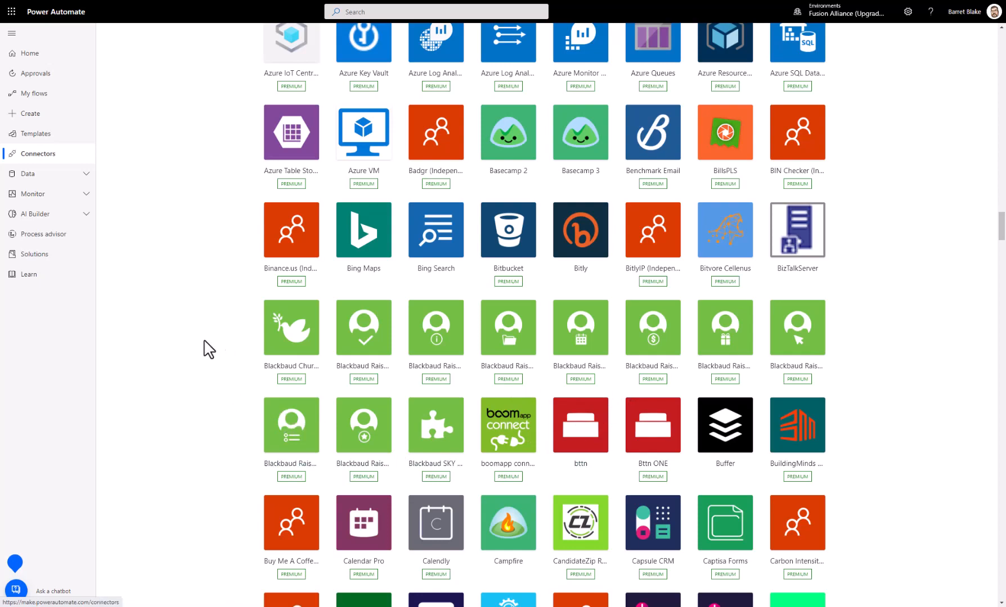
pyautogui.scroll(-2, 204, 343)
pyautogui.scroll(-12, 208, 349)
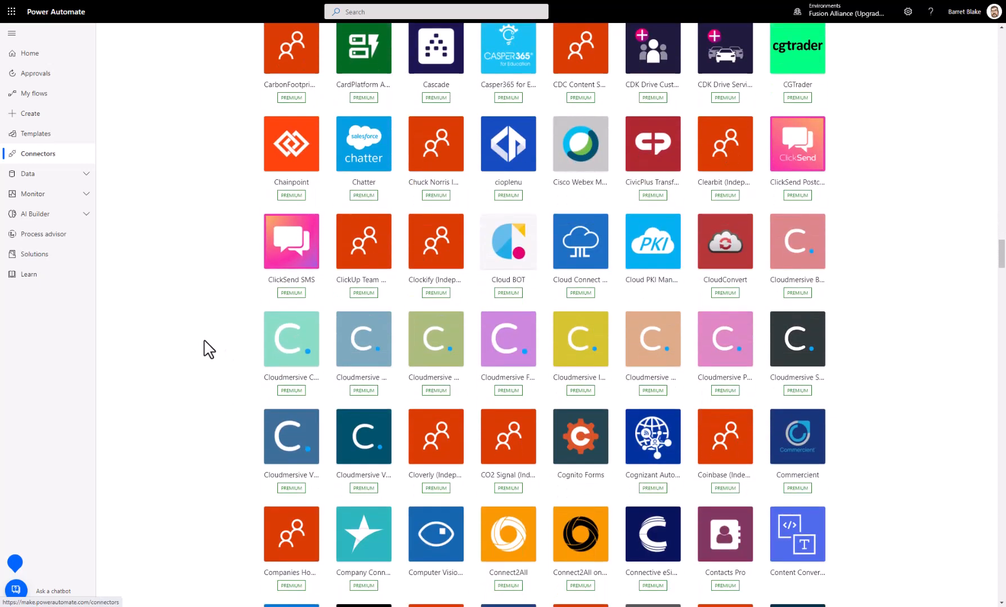
pyautogui.scroll(-4, 207, 348)
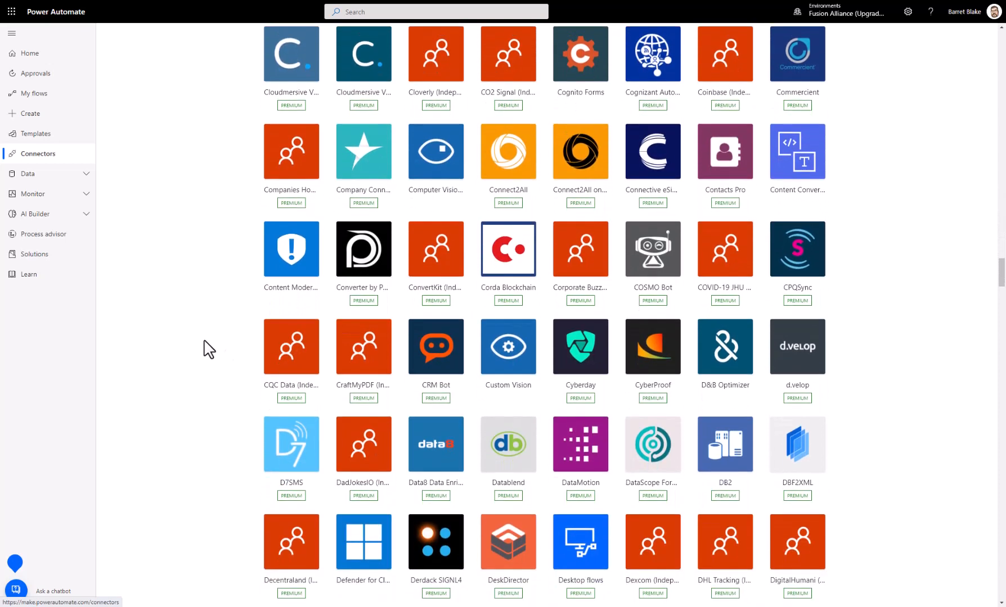
pyautogui.scroll(-4, 169, 381)
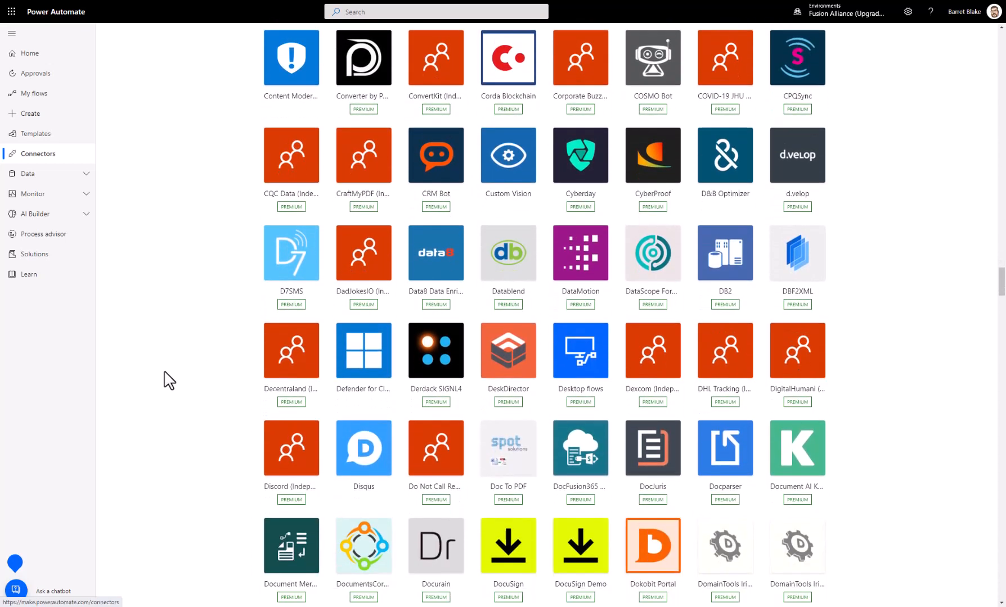
pyautogui.scroll(-3, 168, 381)
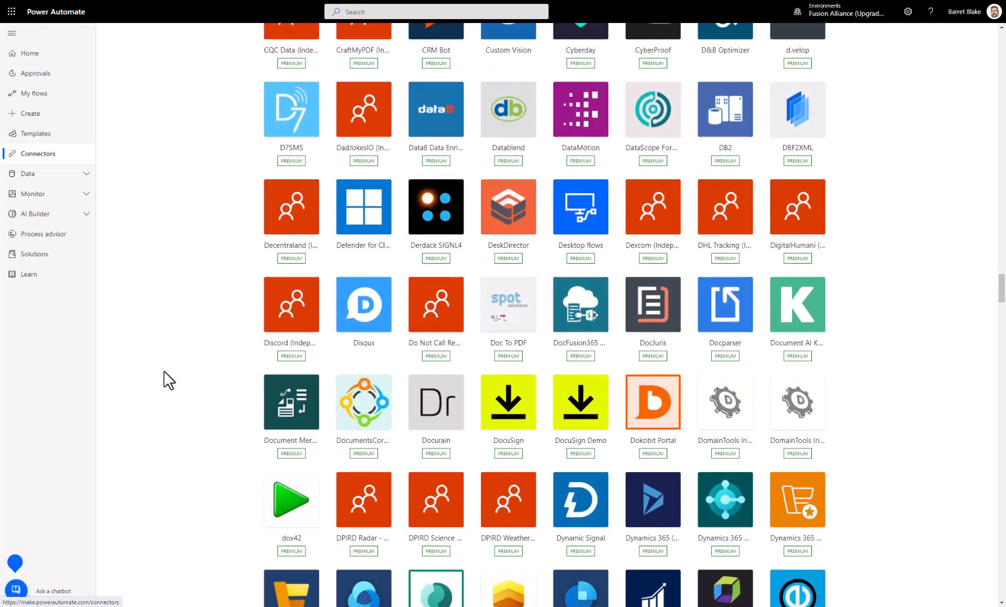
pyautogui.scroll(-3, 169, 381)
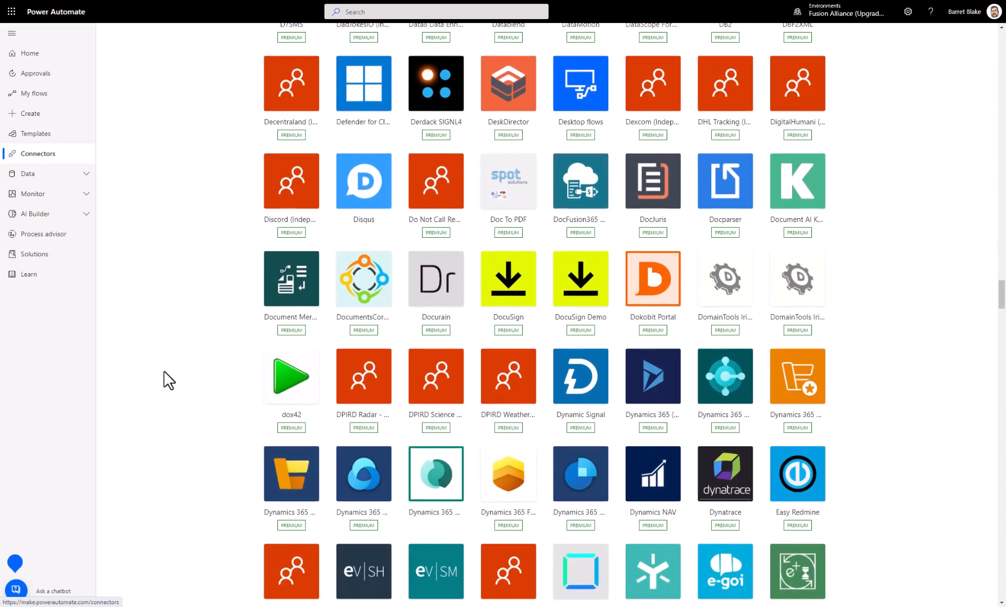
pyautogui.scroll(-4, 522, 425)
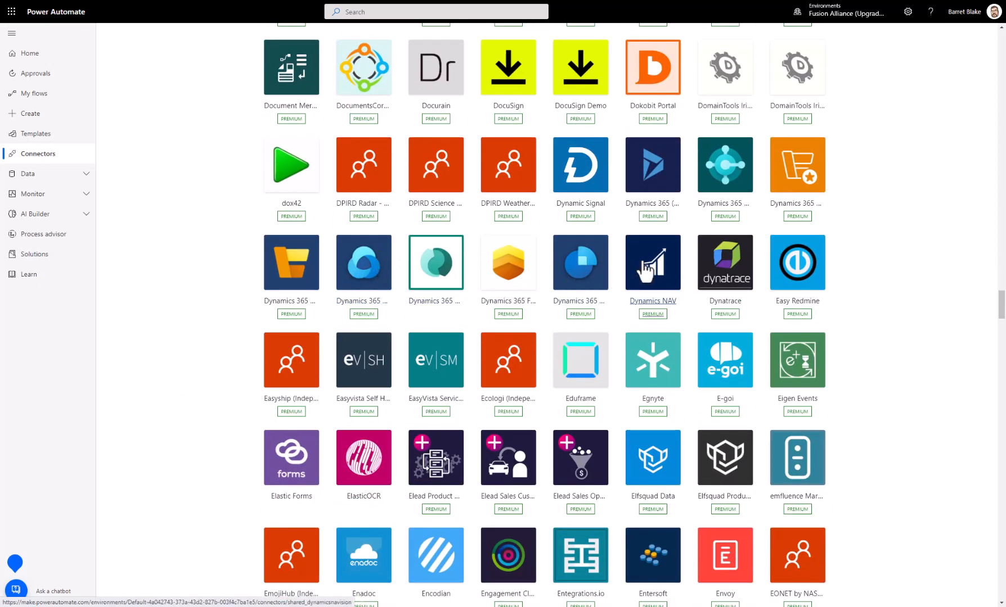
# Step: Look through the connectors from E to G in the alphabetical list and return to the start of the gallery
pyautogui.scroll(-3, 342, 330)
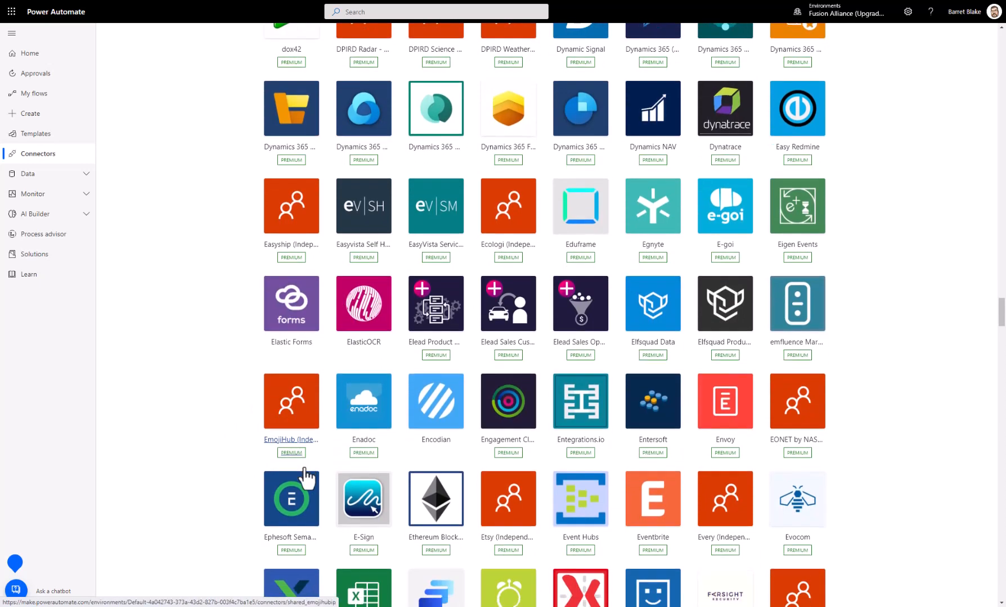
pyautogui.scroll(-3, 307, 473)
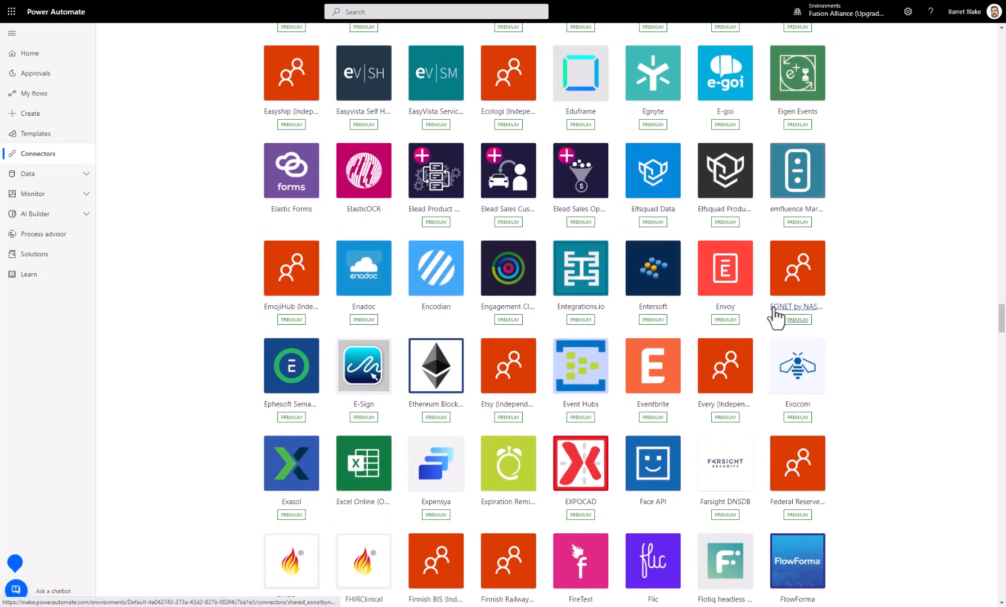
pyautogui.scroll(-3, 853, 341)
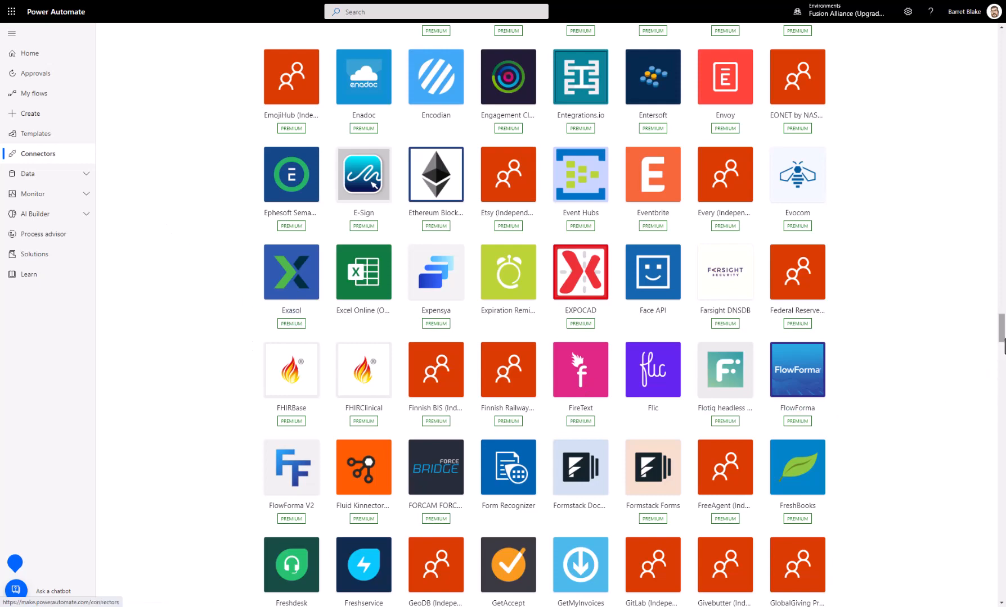
pyautogui.moveTo(1004, 344); pyautogui.dragTo(992, 45)
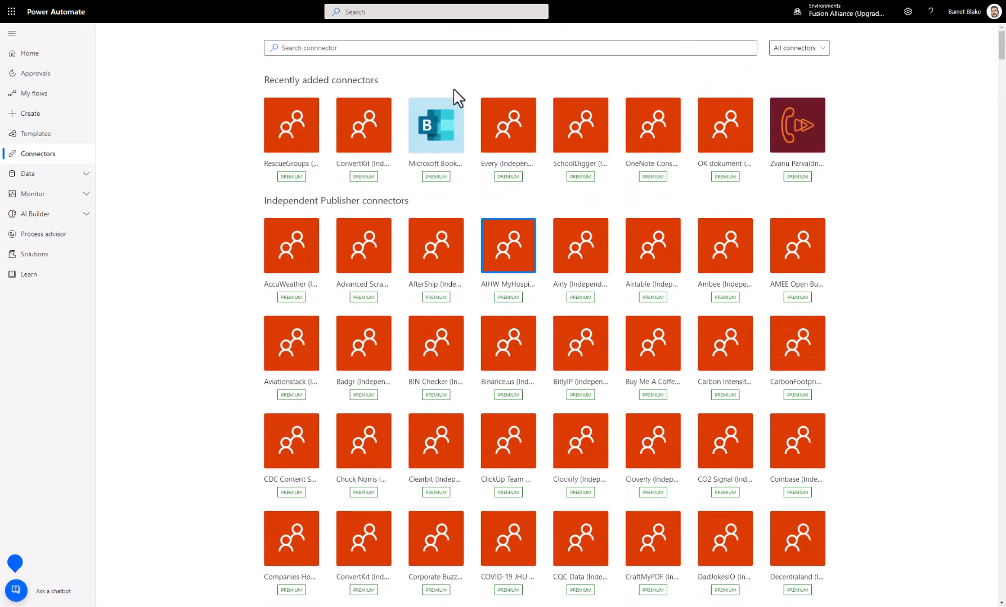
# Step: Open the flow creation page and review its options for starting from blank, from a template or from a connector
pyautogui.click(24, 115)
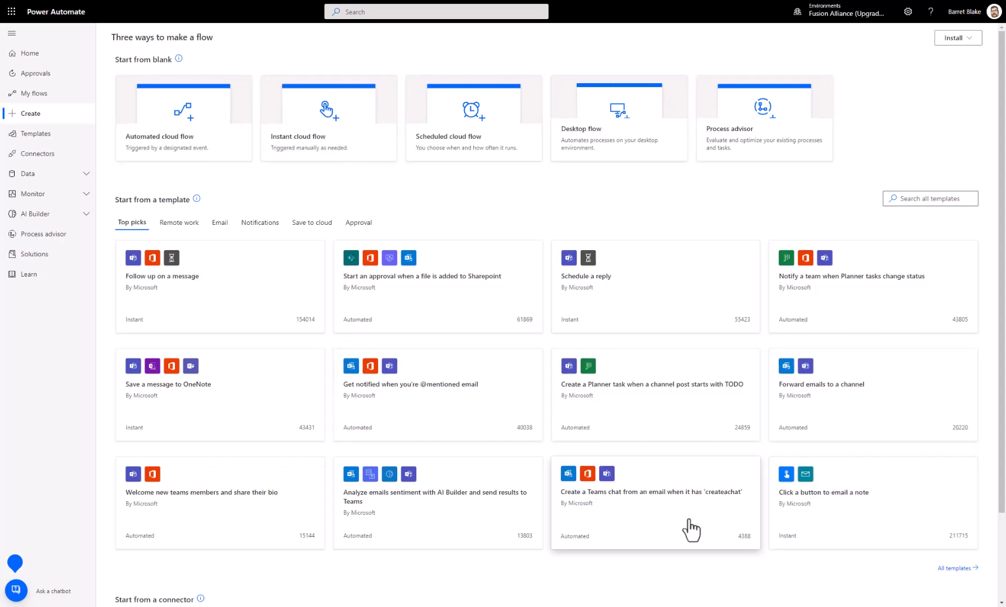
pyautogui.scroll(-2, 292, 311)
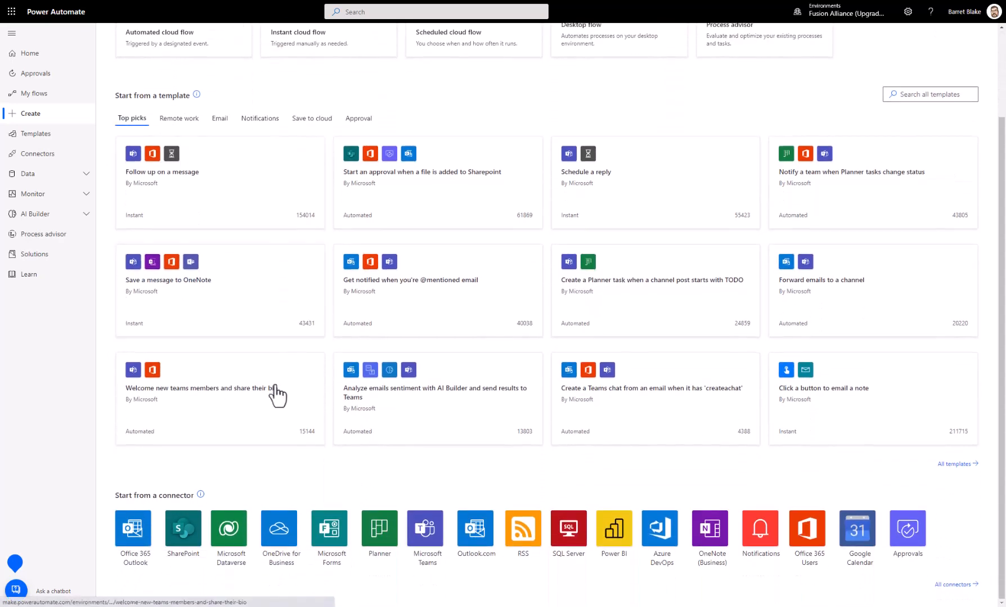
pyautogui.scroll(2, 300, 382)
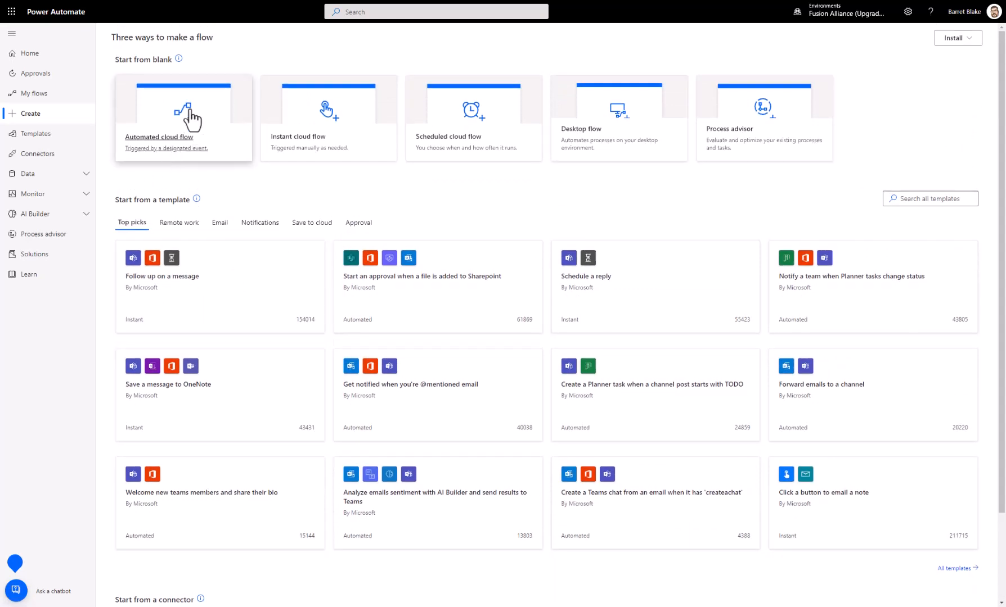
# Step: Create an automated cloud flow named "Test Flow 1" with the OneDrive "When a file is created" trigger
pyautogui.click(181, 119)
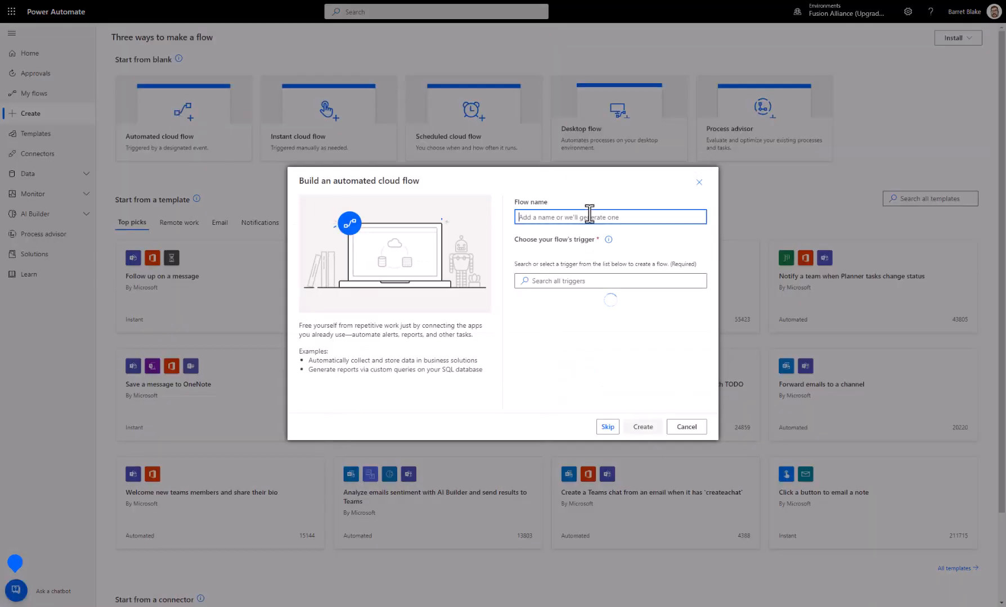
pyautogui.write('Test Flow 1')
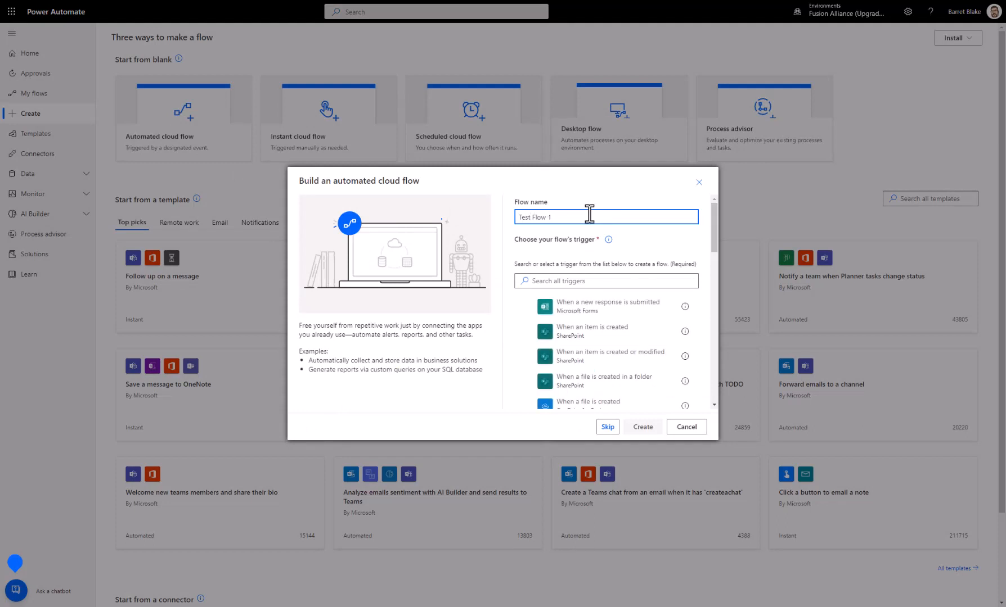
pyautogui.click(604, 280)
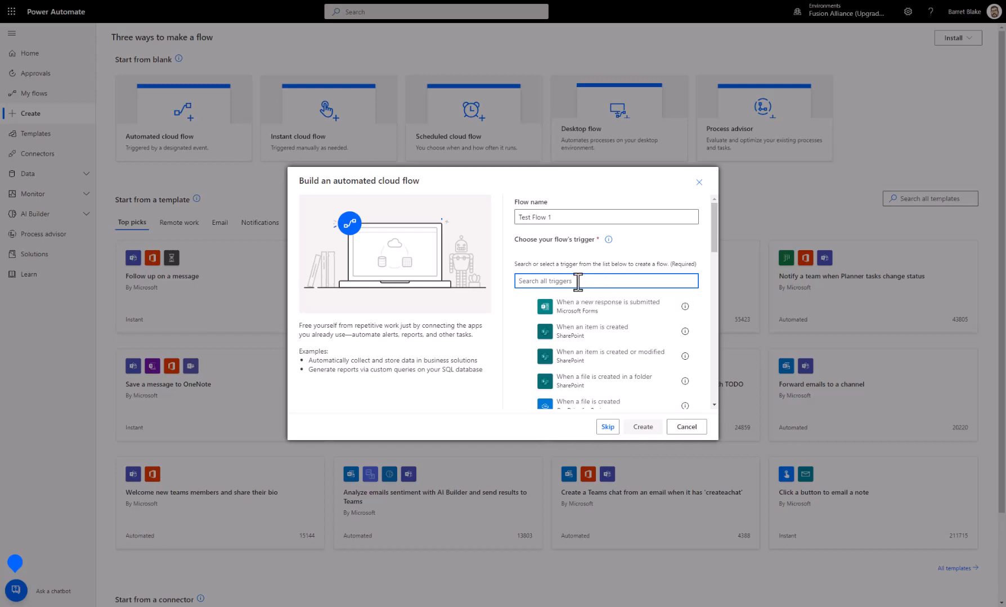
pyautogui.write('when a file is created')
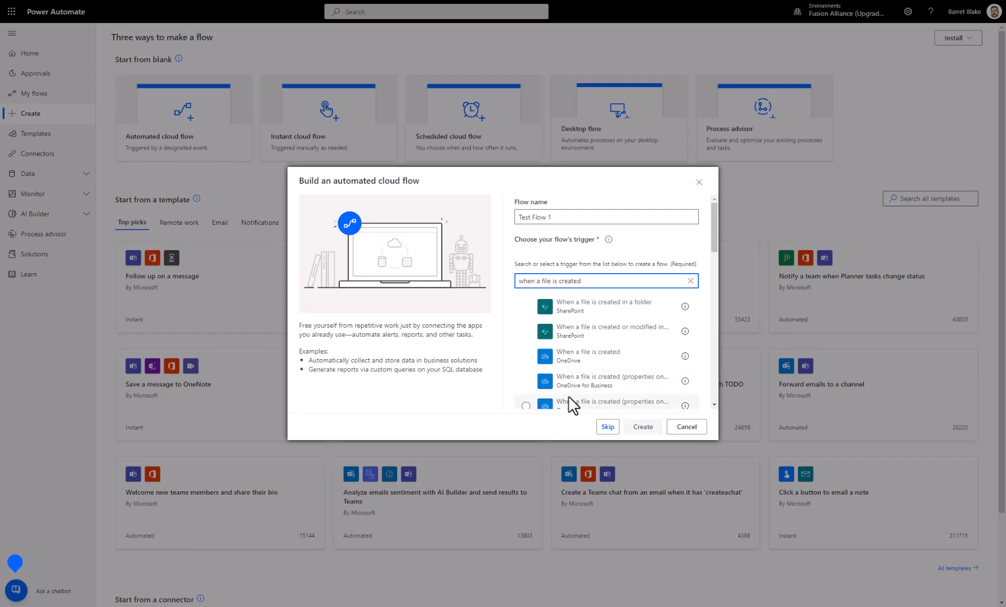
pyautogui.click(526, 356)
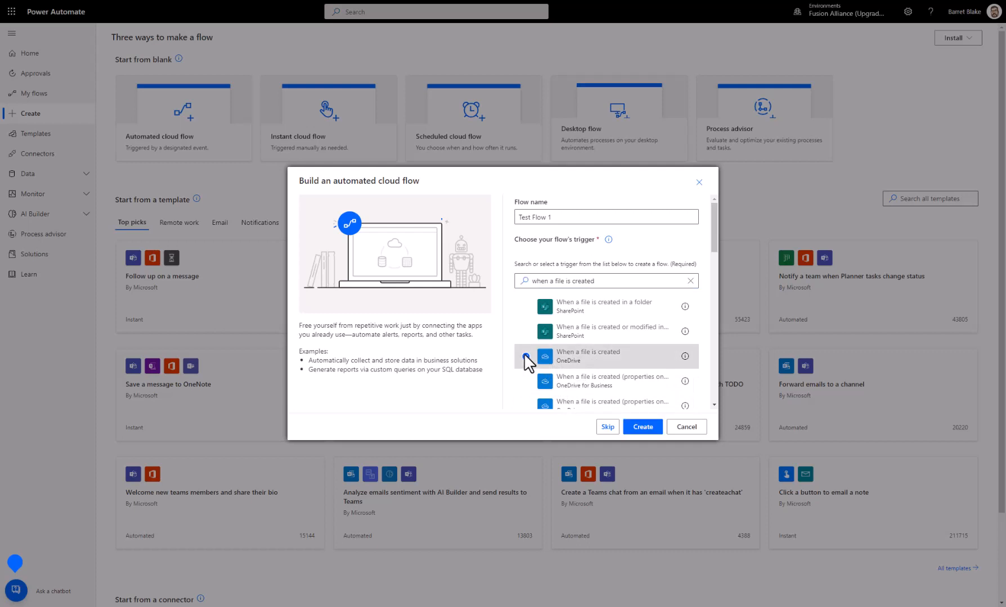
pyautogui.click(643, 428)
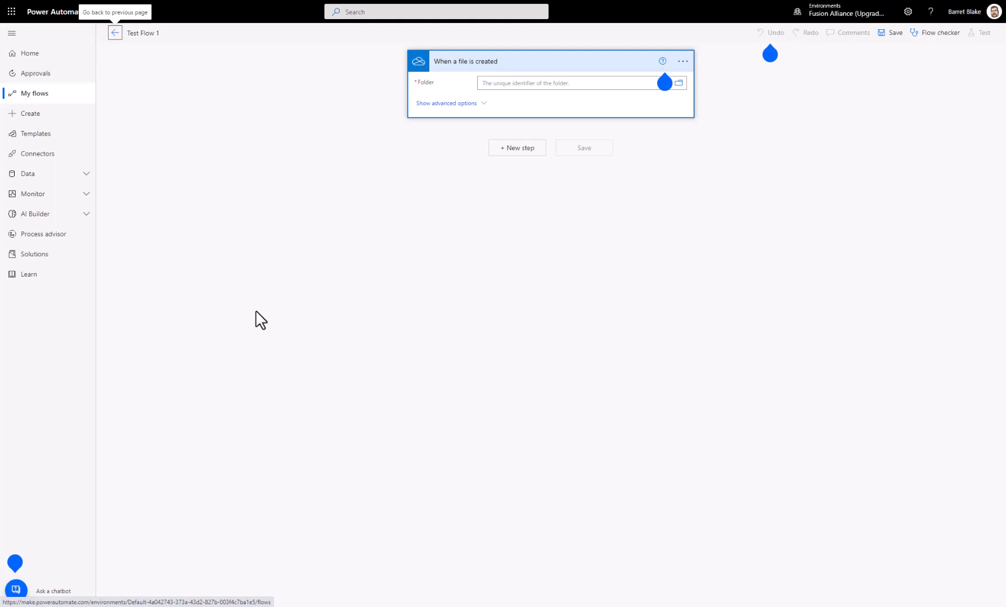
# Step: Examine the trigger's available commands and connections, dismiss the Help tip, and show the trigger's advanced options
pyautogui.click(684, 64)
pyautogui.click(685, 64)
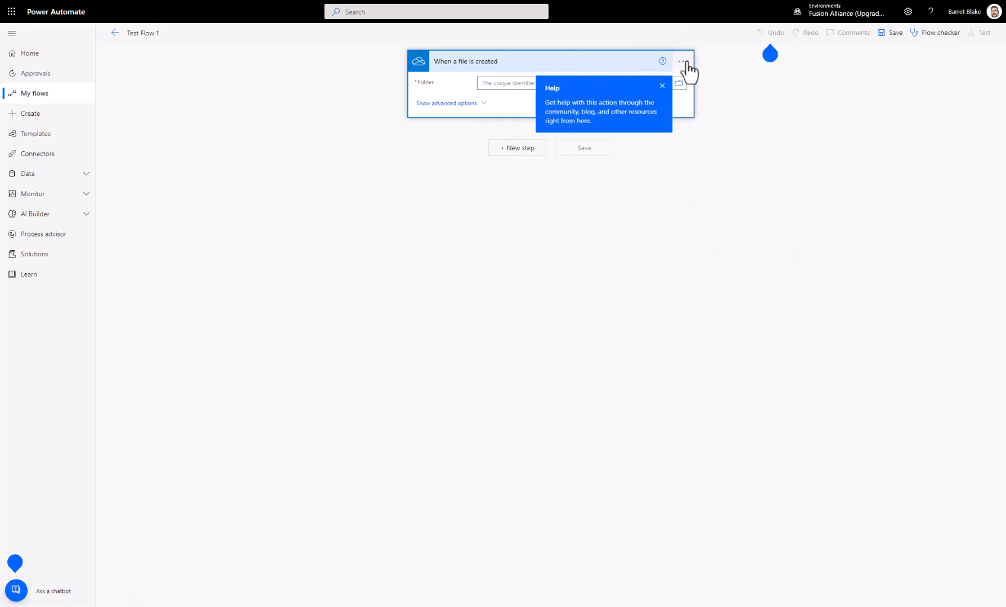
pyautogui.click(686, 64)
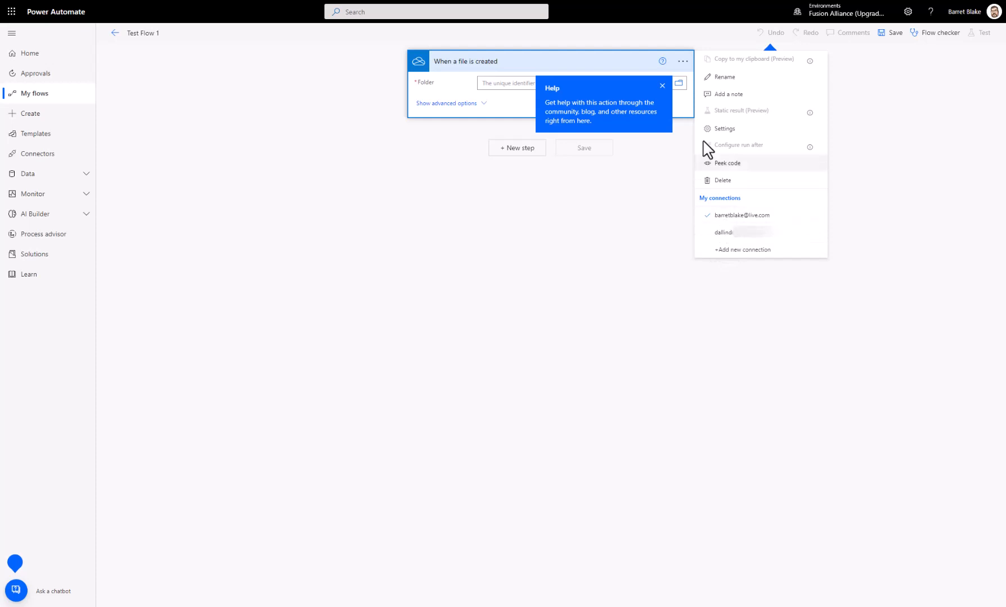
pyautogui.click(590, 65)
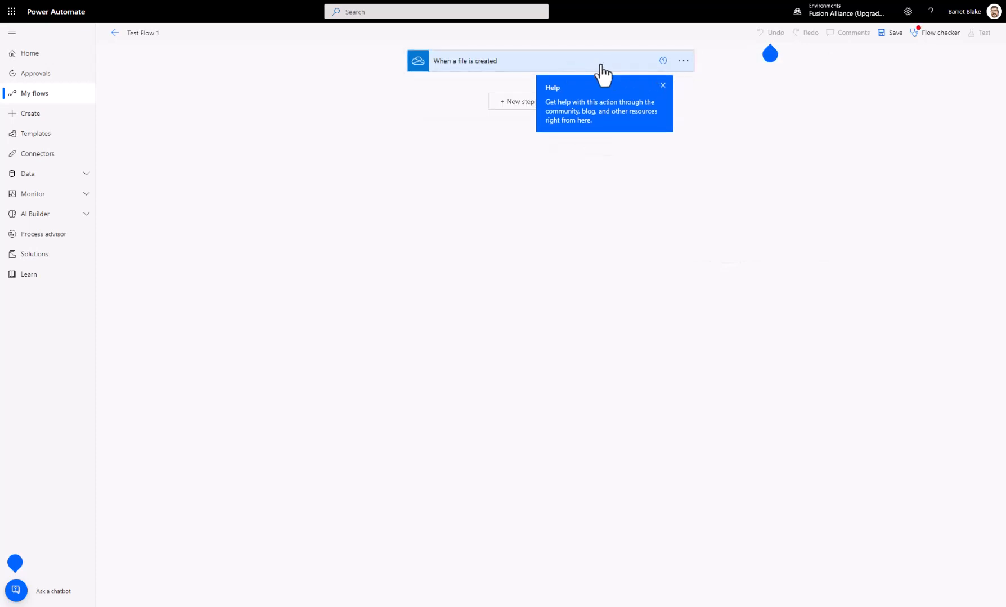
pyautogui.click(600, 65)
pyautogui.click(662, 85)
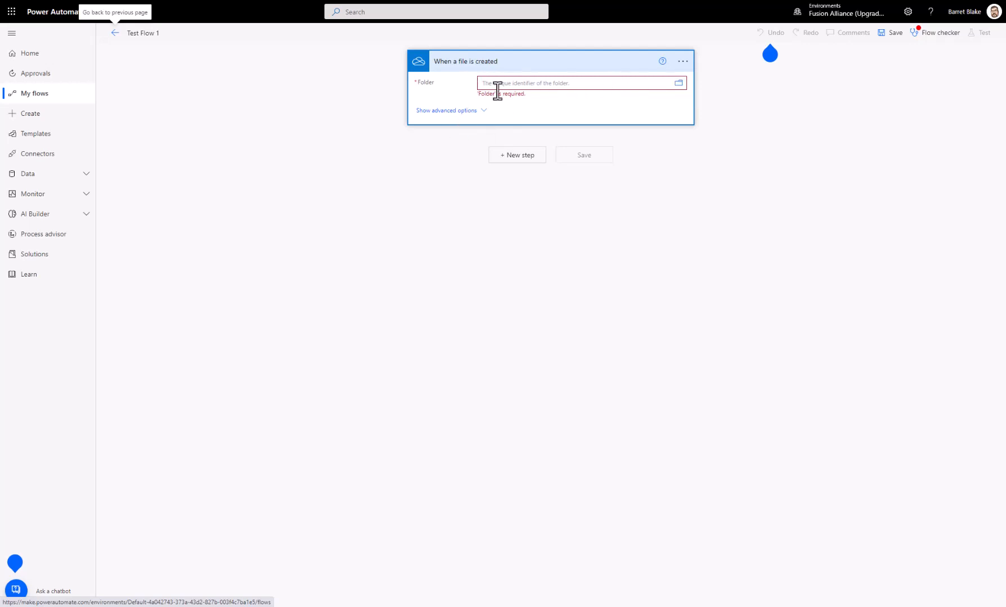
pyautogui.click(467, 110)
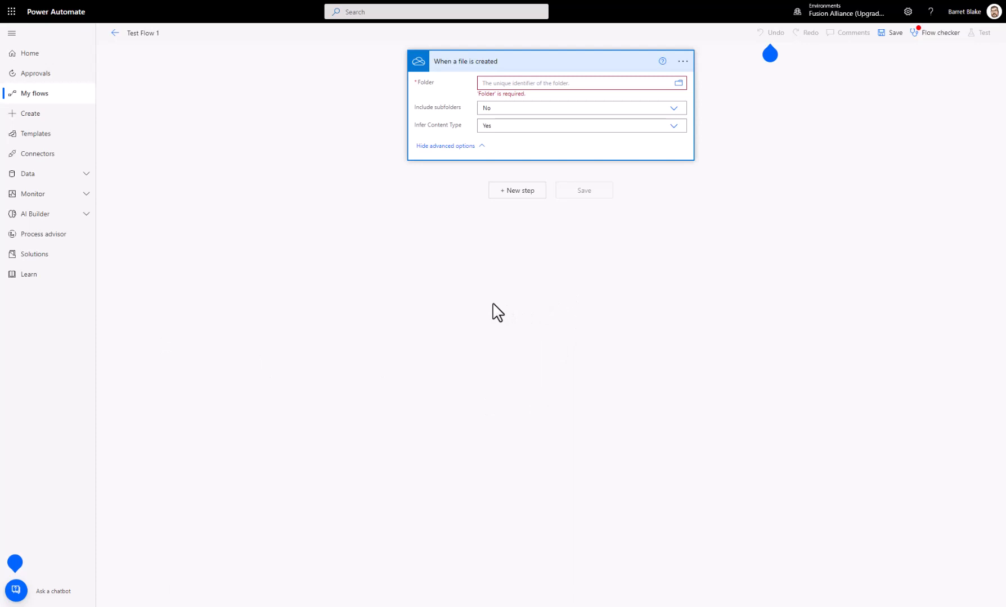
# Step: Add a Condition control as a new step after the file-created trigger
pyautogui.click(521, 191)
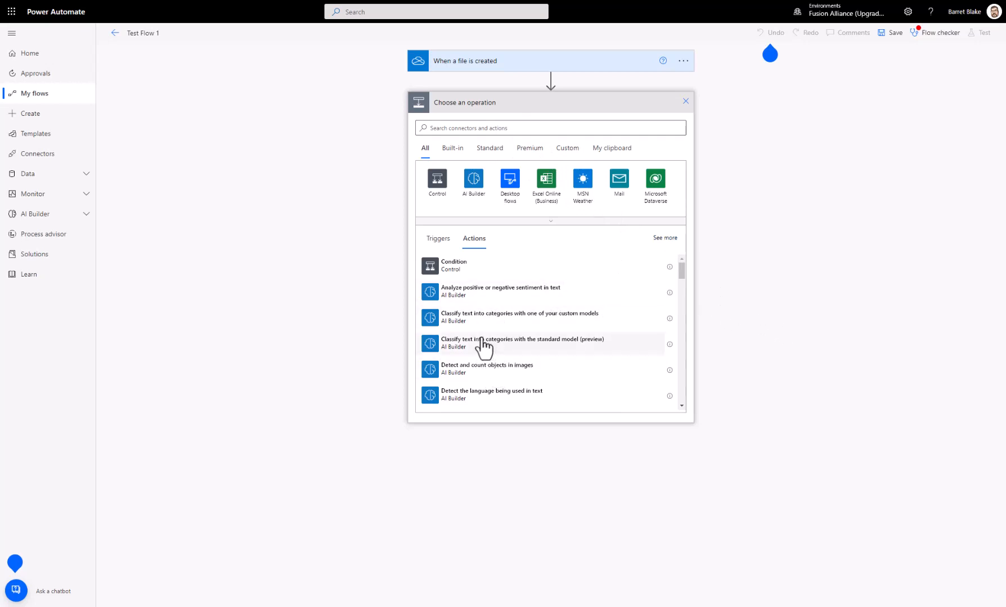
pyautogui.click(450, 270)
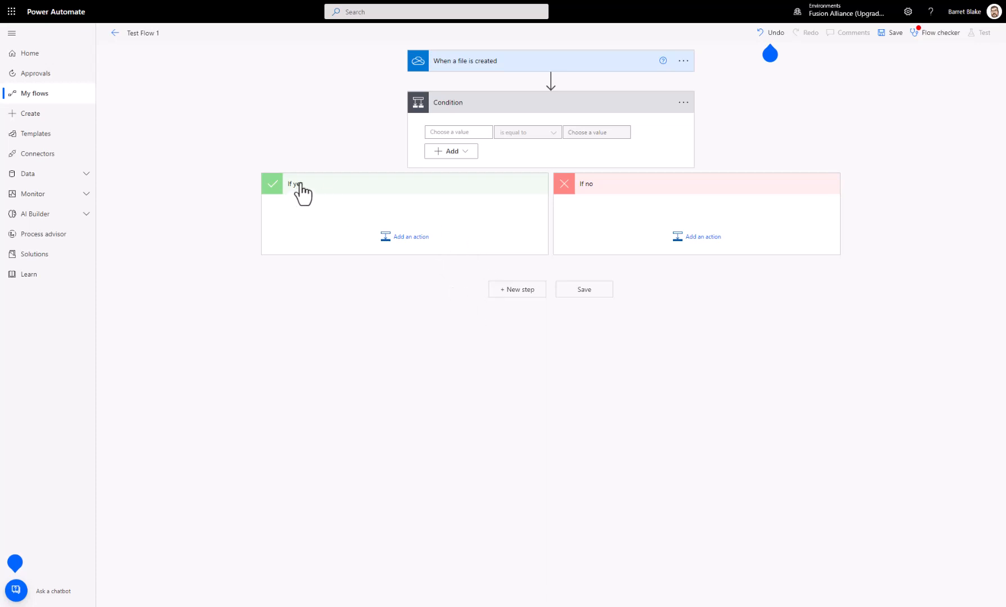
# Step: Rename the "When a file is created" trigger as "Some file arrives"
pyautogui.click(488, 64)
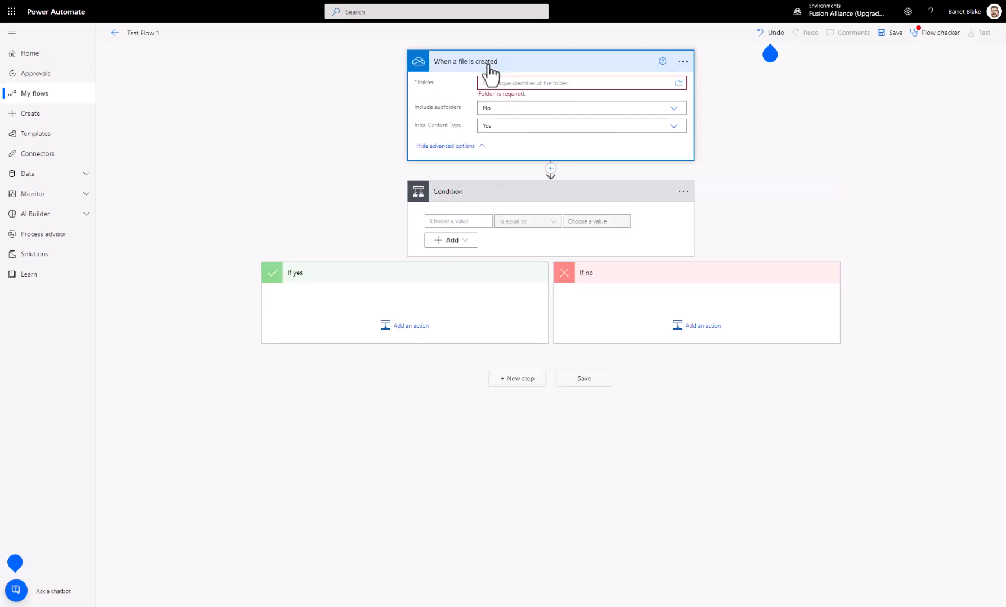
pyautogui.click(682, 61)
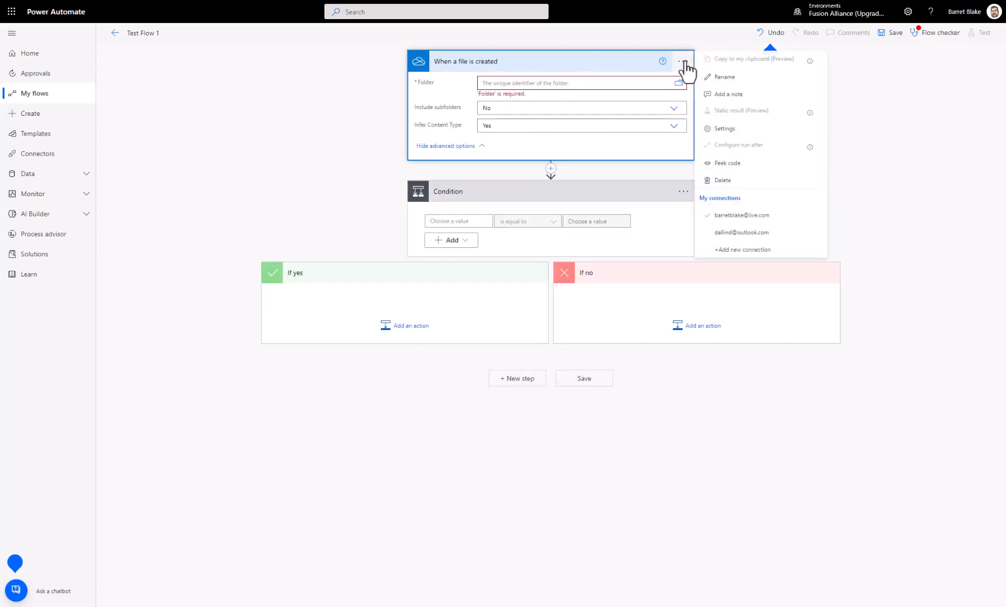
pyautogui.click(720, 77)
pyautogui.write('Some file arrives')
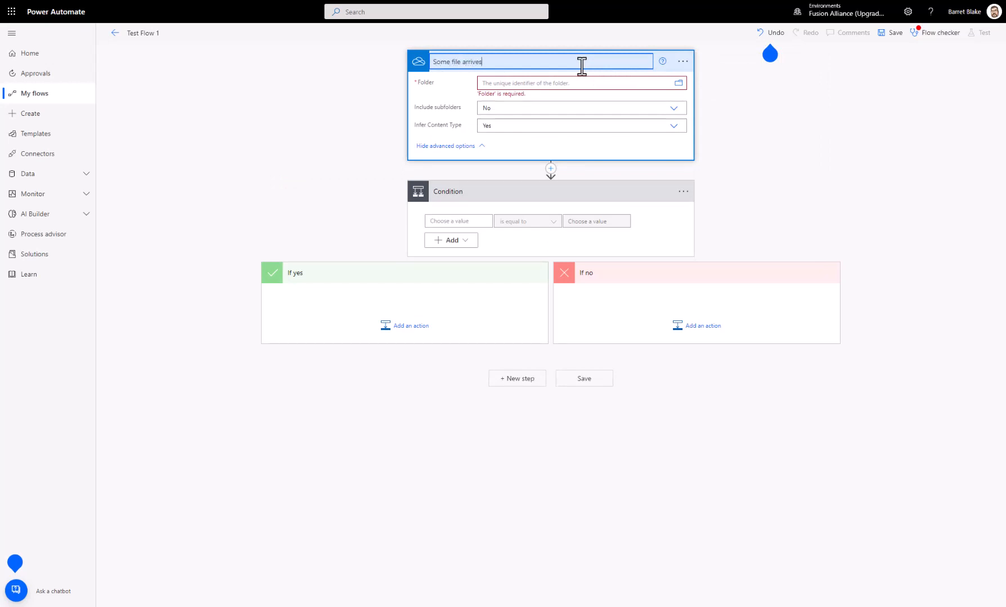
pyautogui.press('Return')
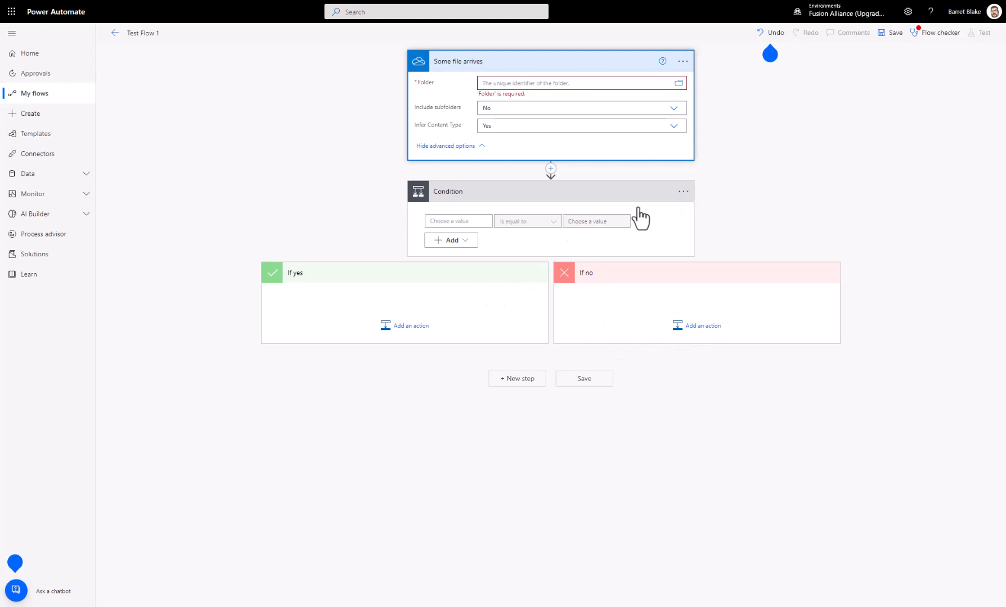
# Step: Delete the Condition control, together with its yes and no branches, from the flow
pyautogui.click(682, 192)
pyautogui.click(725, 310)
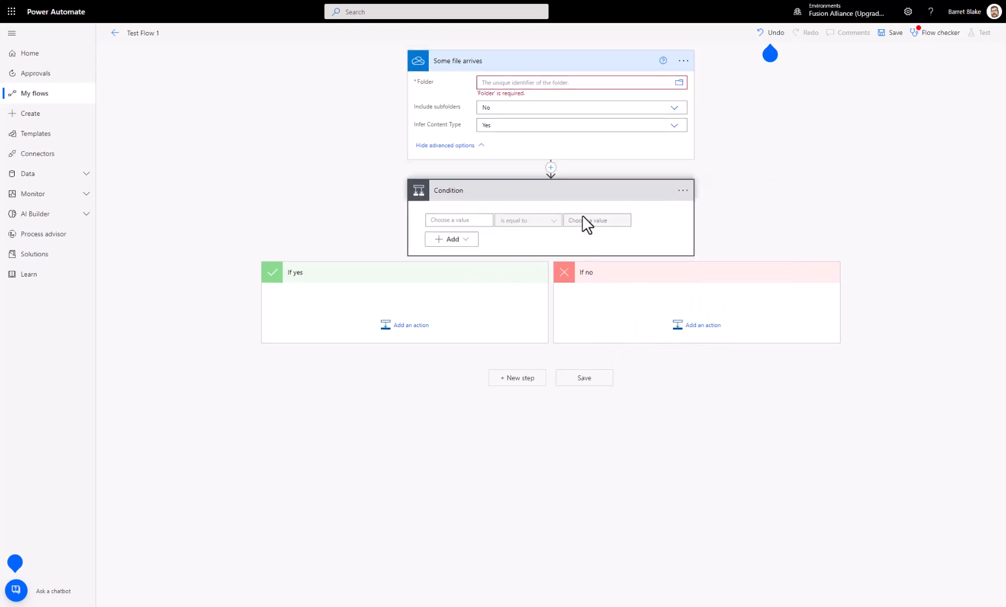
pyautogui.click(510, 325)
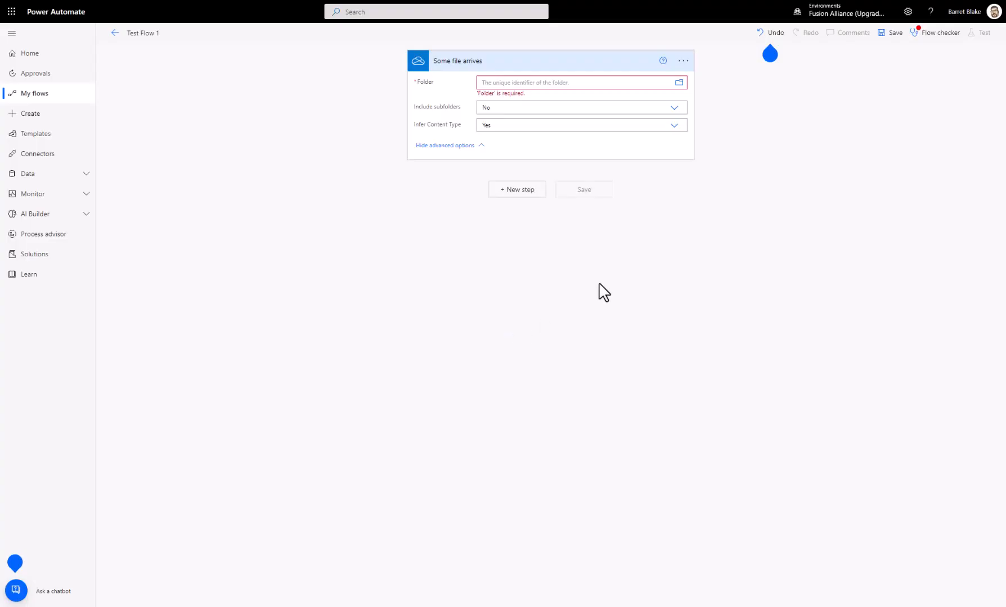
# Step: Search the operations for "compose" and add a Data Operation Compose action after the trigger
pyautogui.click(514, 190)
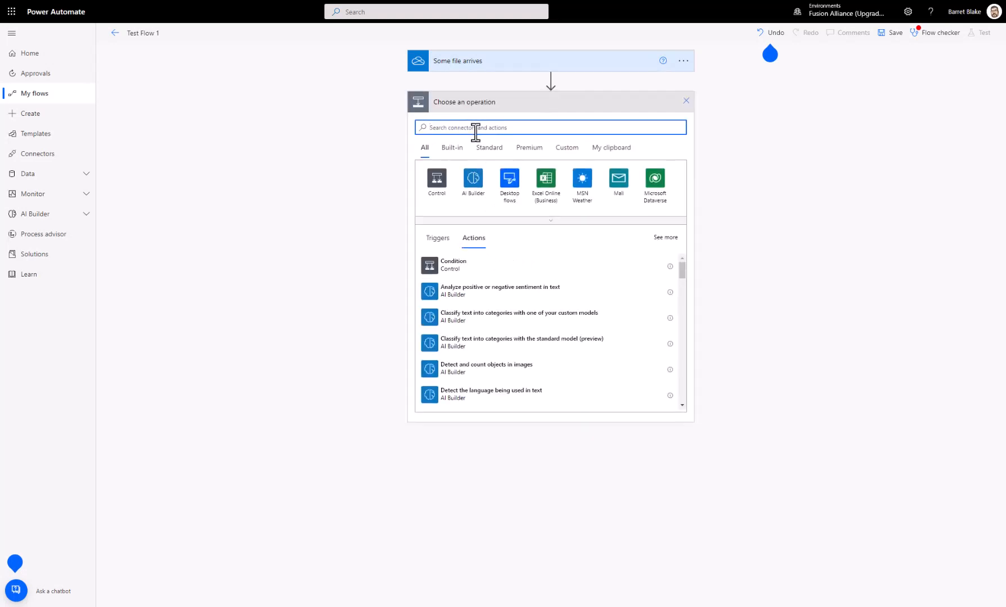
pyautogui.write('compose')
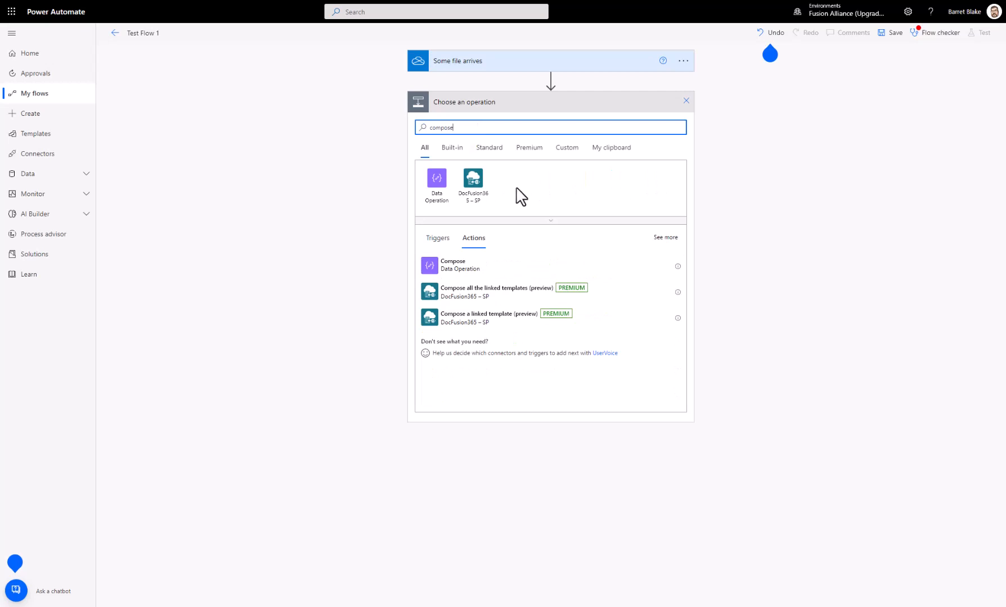
pyautogui.click(520, 267)
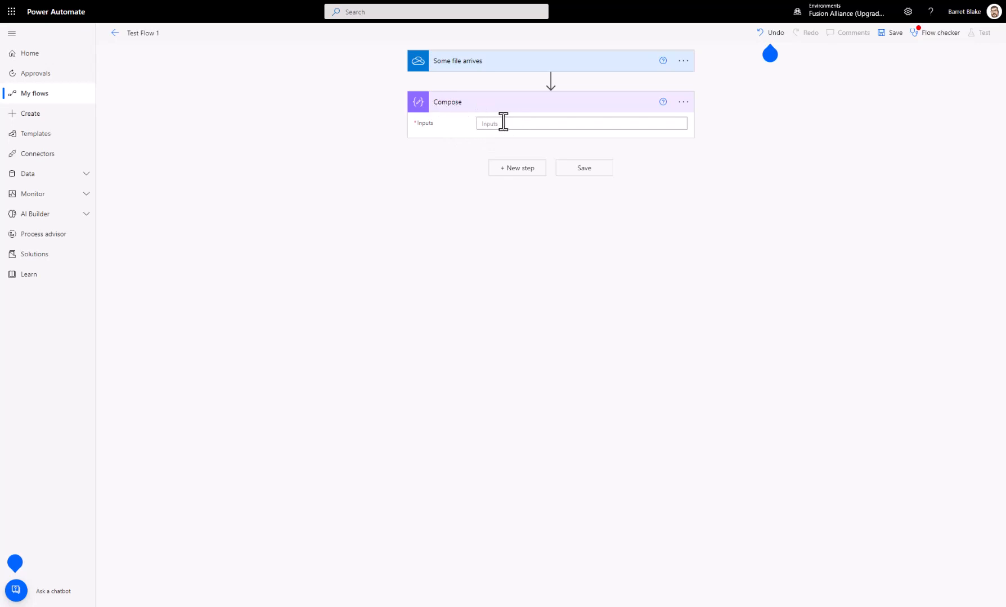
# Step: Add a second Data Operation Compose action and set its Inputs to the first Compose action's Outputs
pyautogui.click(528, 169)
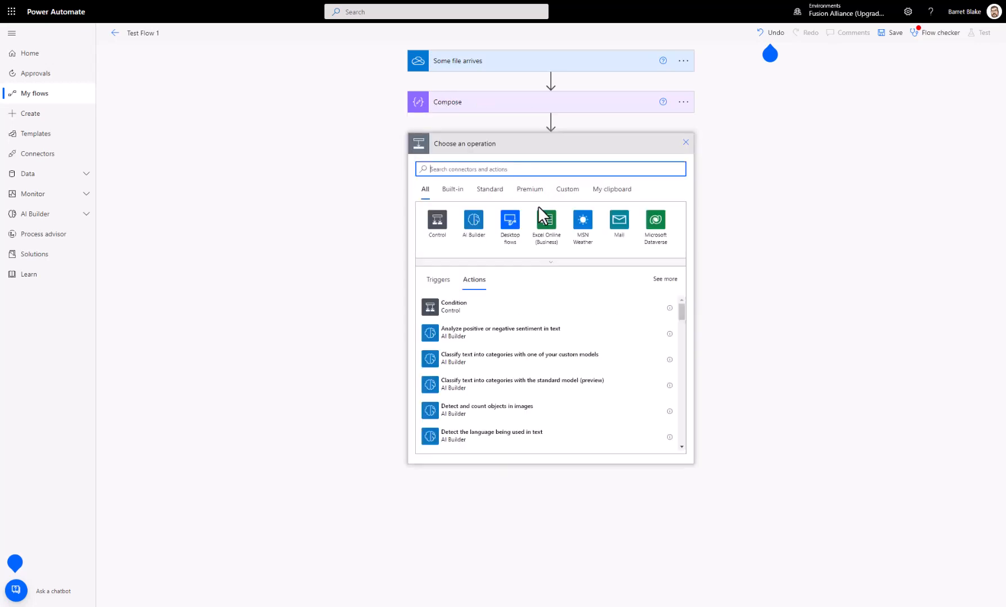
pyautogui.write('pose')
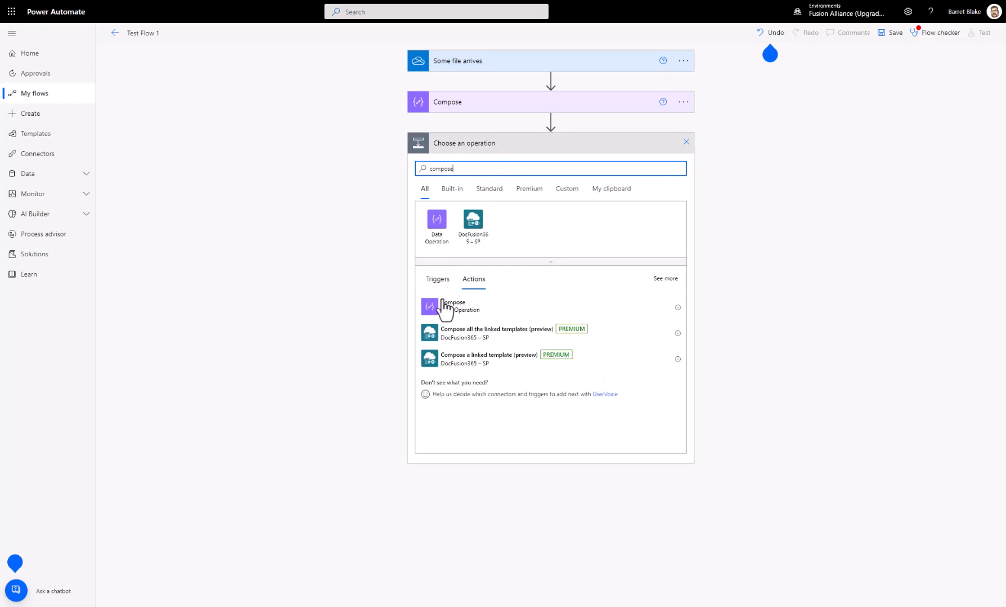
pyautogui.click(445, 306)
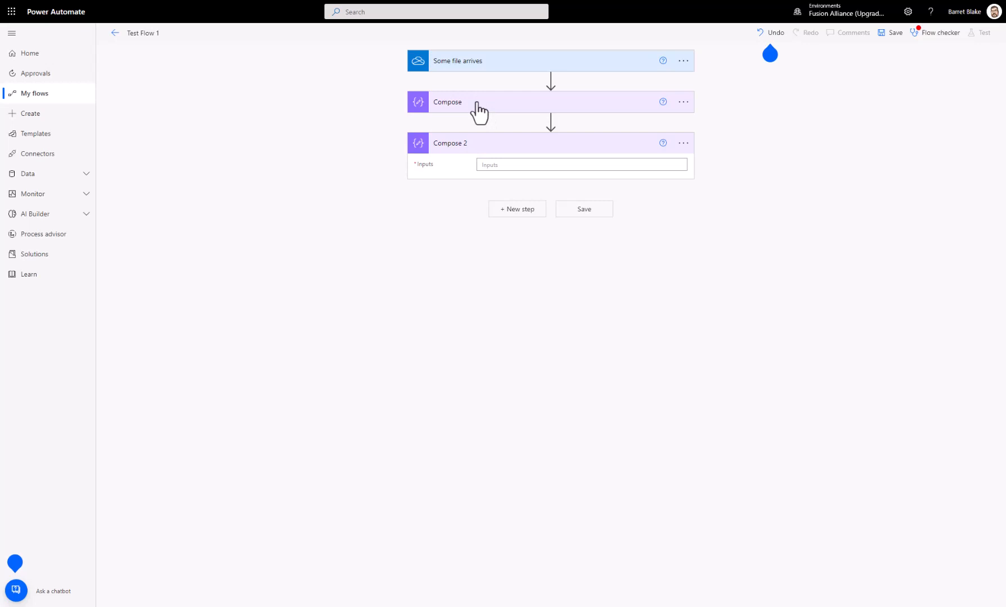
pyautogui.click(521, 166)
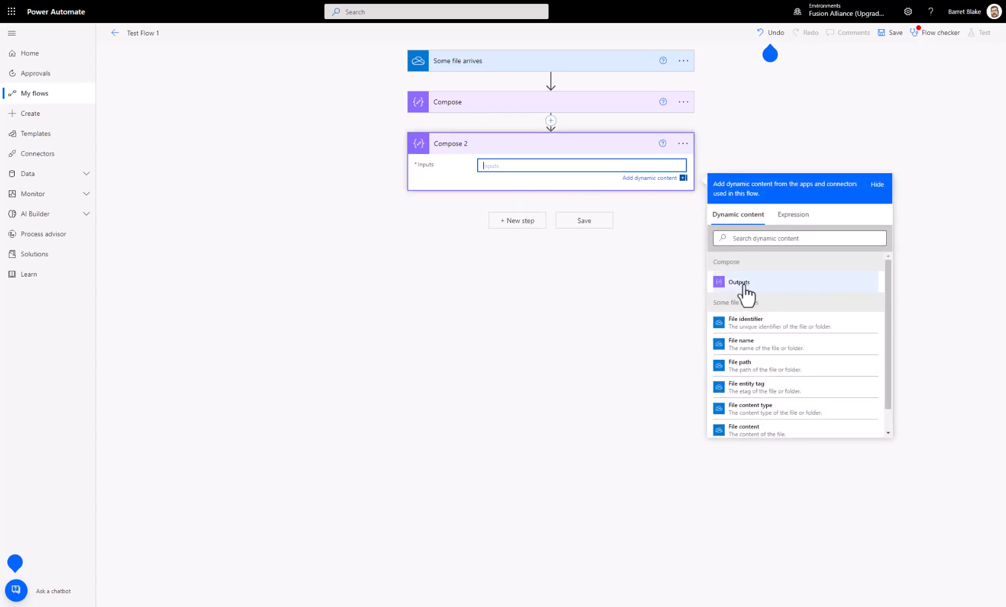
pyautogui.click(740, 284)
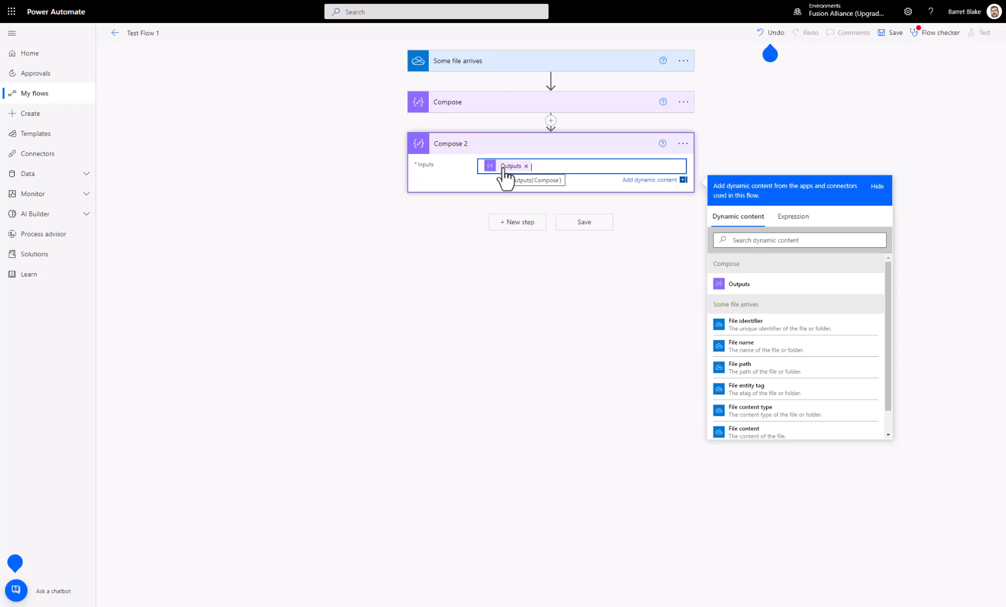
# Step: Rename the first Compose action in the flow as "Compose something"
pyautogui.click(465, 111)
pyautogui.click(682, 103)
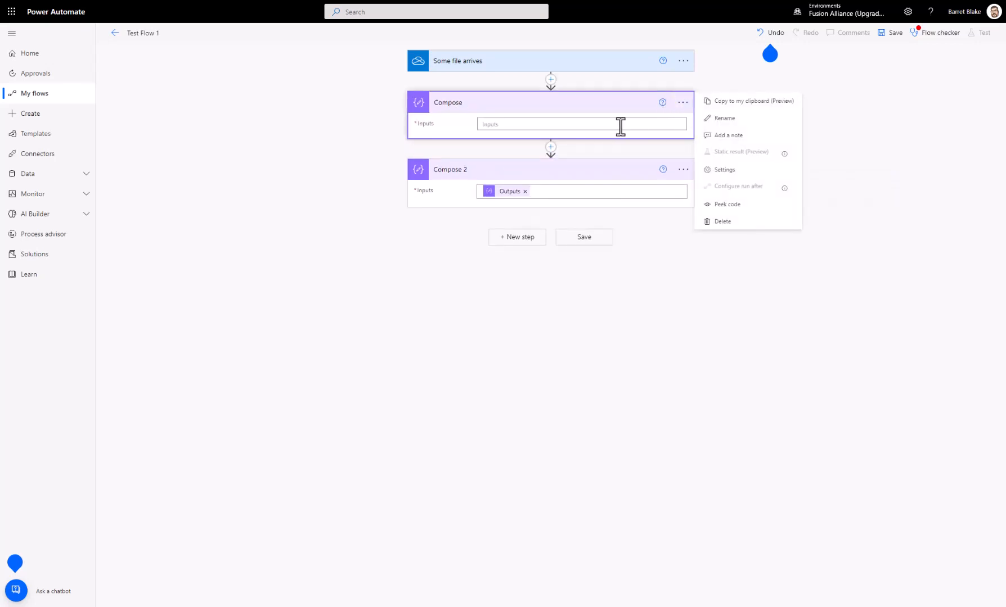
pyautogui.click(725, 119)
pyautogui.press('End')
pyautogui.write('something')
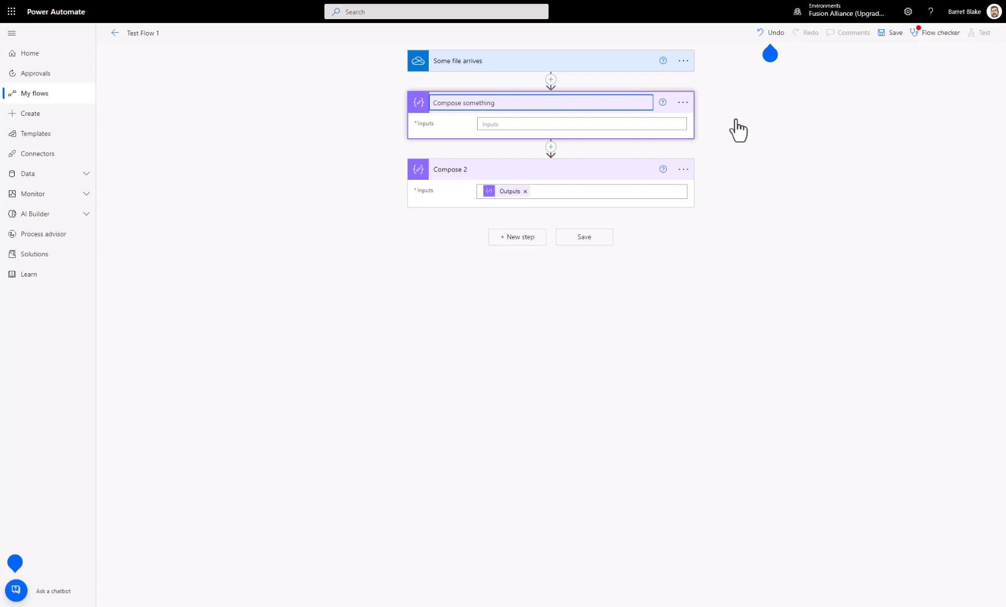
pyautogui.click(752, 175)
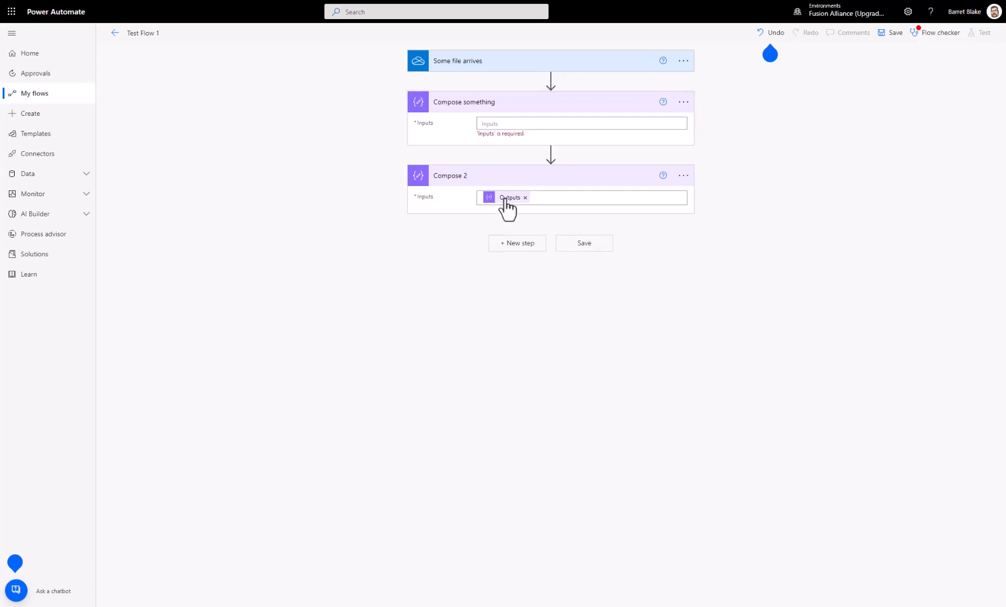
pyautogui.moveTo(505, 201)
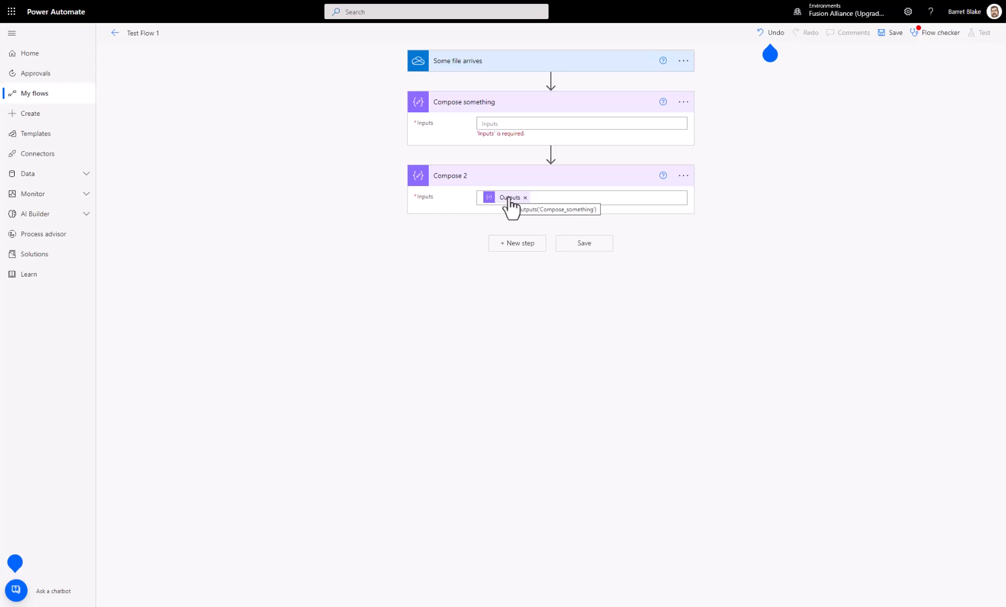
# Step: Leave the Test Flow 1 editor without saving its changes and open the details of the NASA Picture flow
pyautogui.click(115, 33)
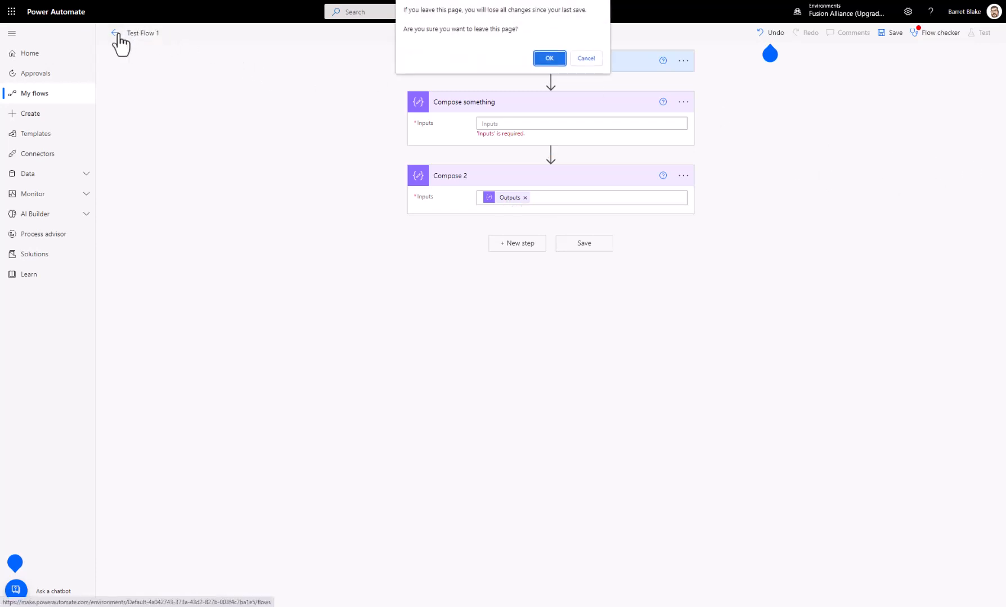
pyautogui.click(540, 57)
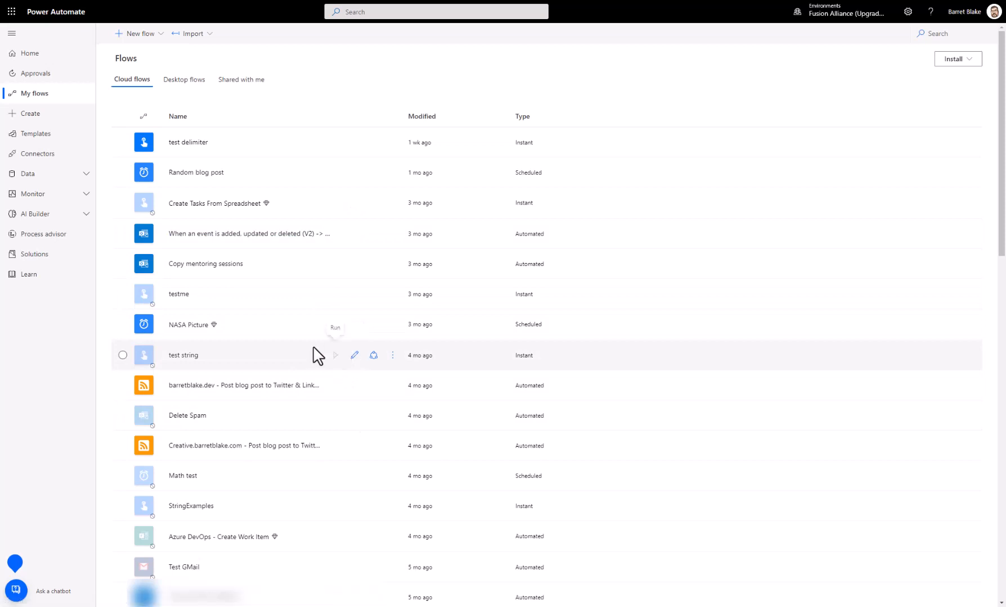
pyautogui.click(193, 329)
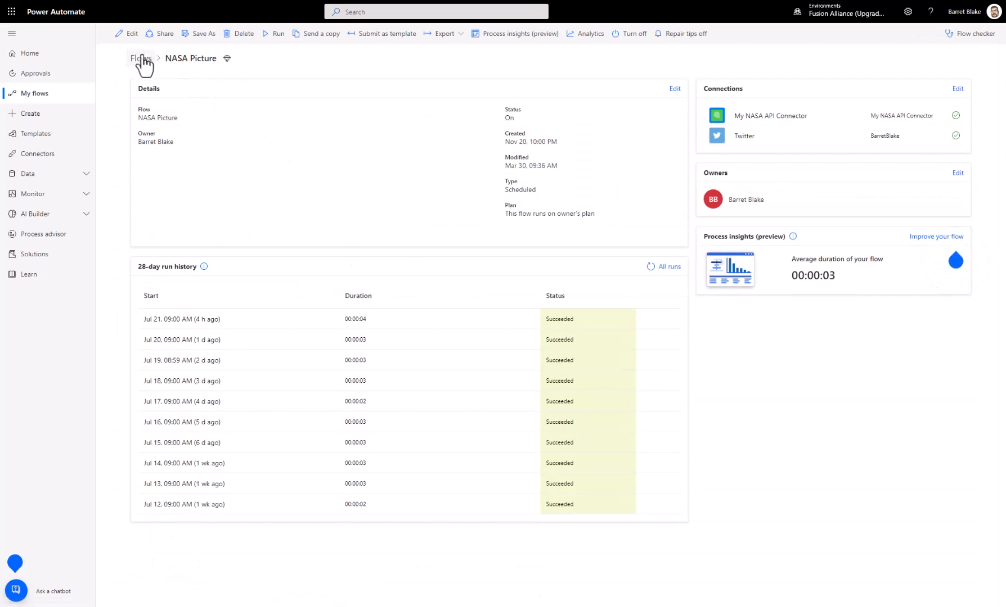
# Step: Return to the list of cloud flows and show the additional commands available for the NASA Picture flow
pyautogui.click(40, 95)
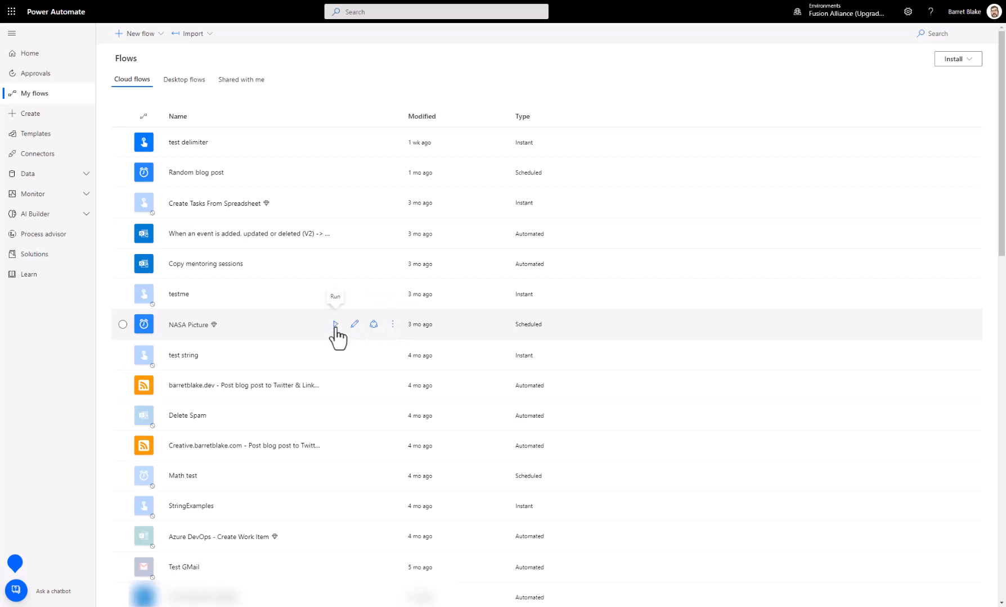
pyautogui.click(392, 325)
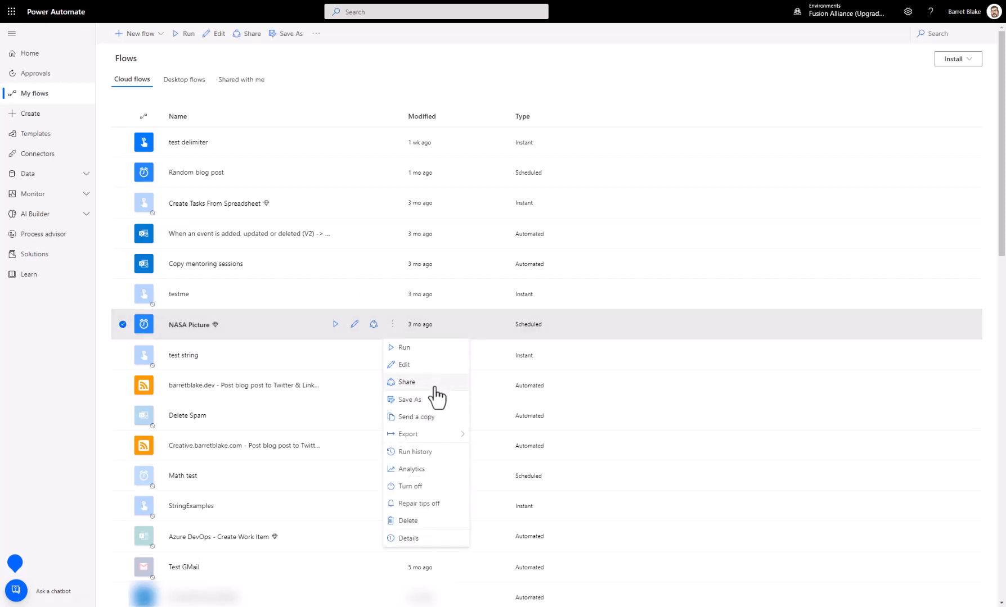
pyautogui.moveTo(415, 433)
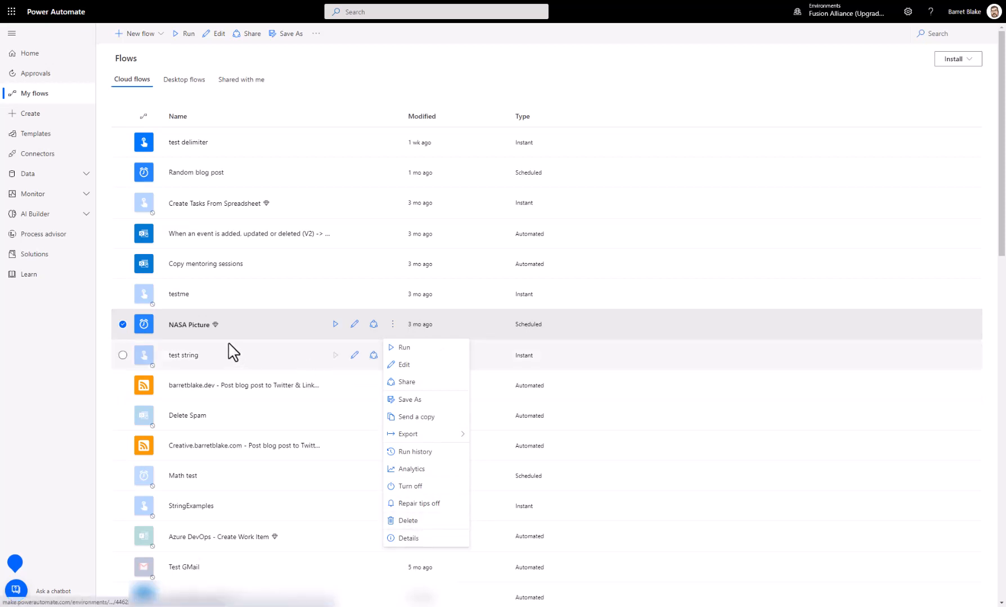
# Step: Reopen the NASA Picture flow's details page and view the tip about improving the flow with Process insights
pyautogui.click(179, 327)
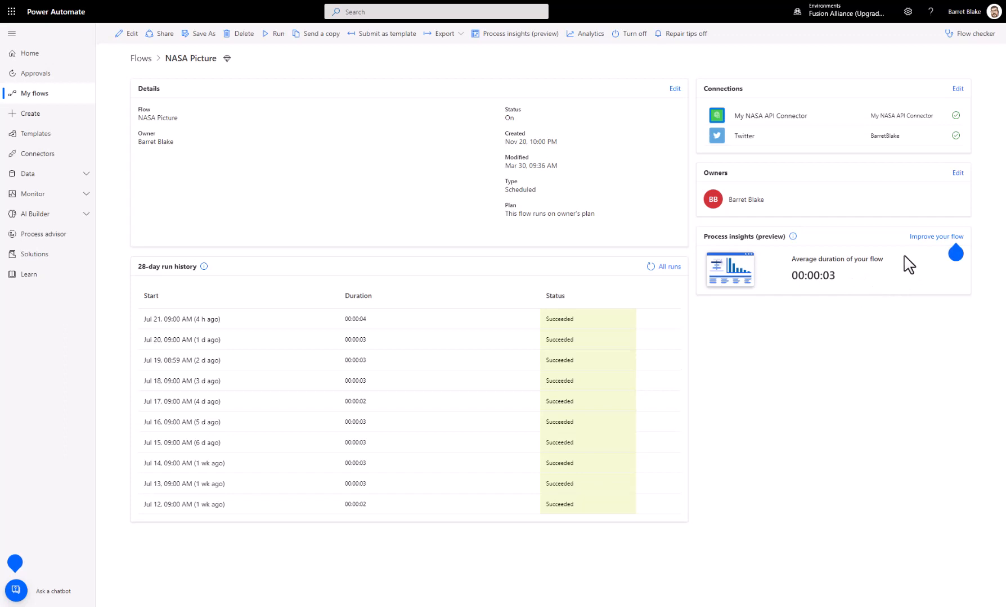
pyautogui.moveTo(954, 246)
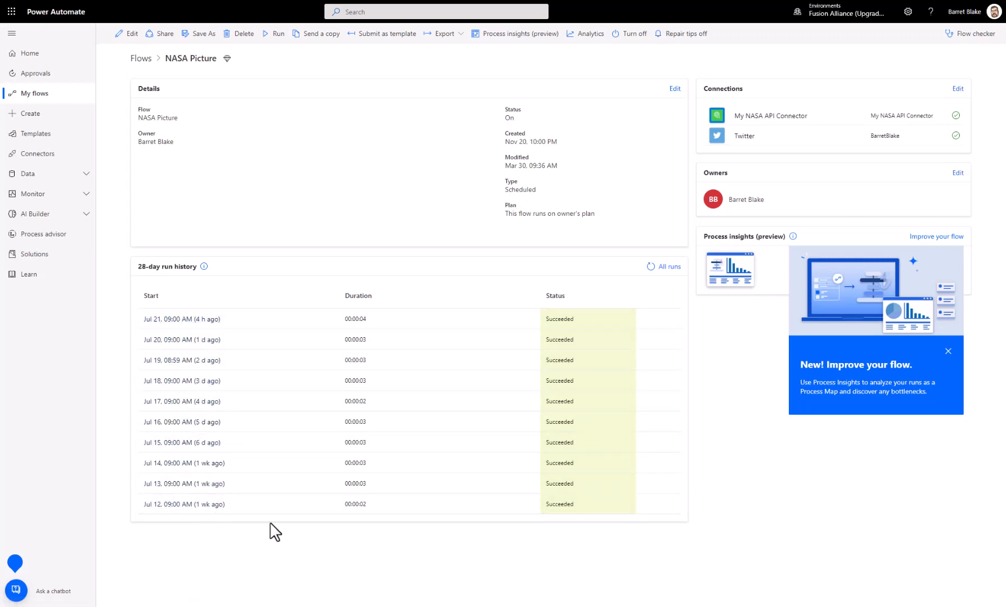
# Step: Examine the start times, durations and statuses in NASA Picture's full run history and return to the flow's details page
pyautogui.click(669, 267)
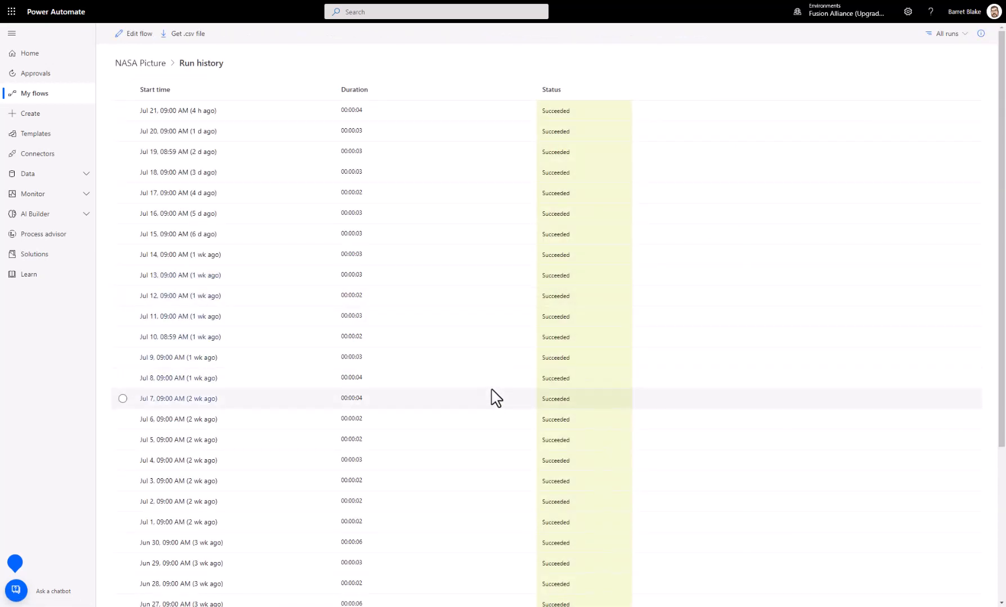
pyautogui.scroll(-4, 494, 397)
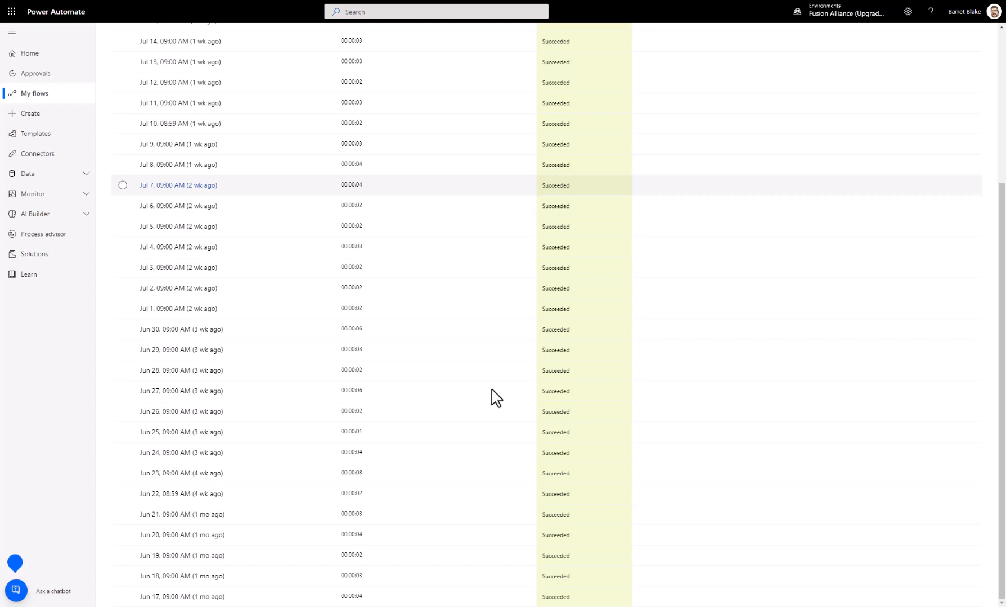
pyautogui.scroll(4, 449, 421)
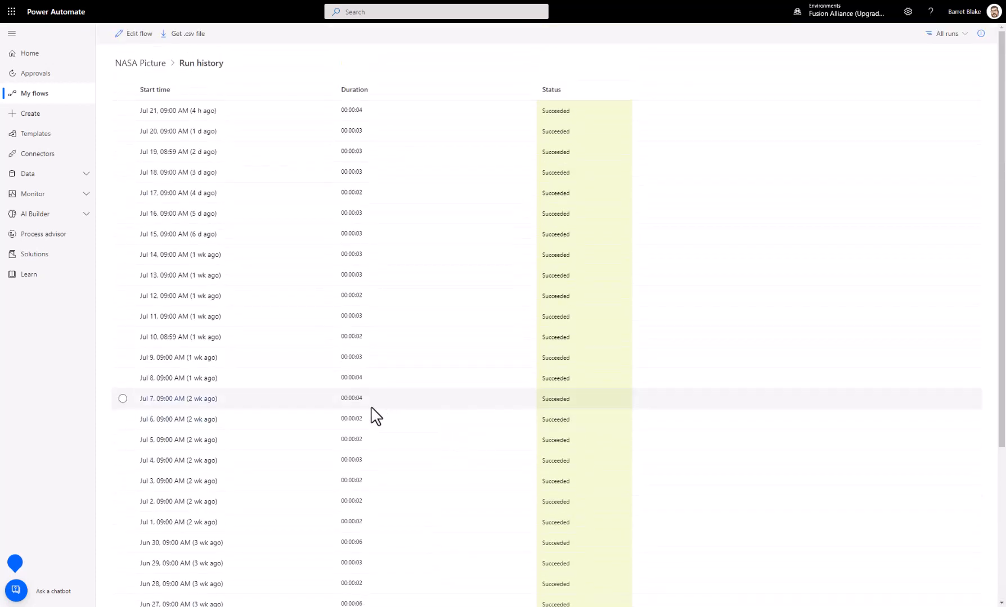
pyautogui.scroll(-4, 366, 415)
pyautogui.scroll(-1, 366, 415)
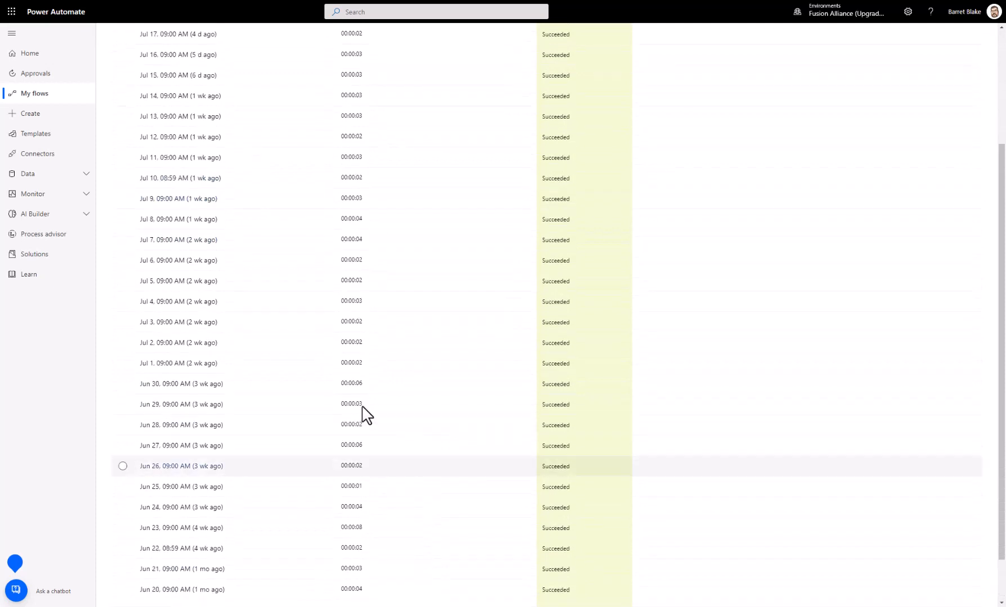
pyautogui.scroll(4, 364, 414)
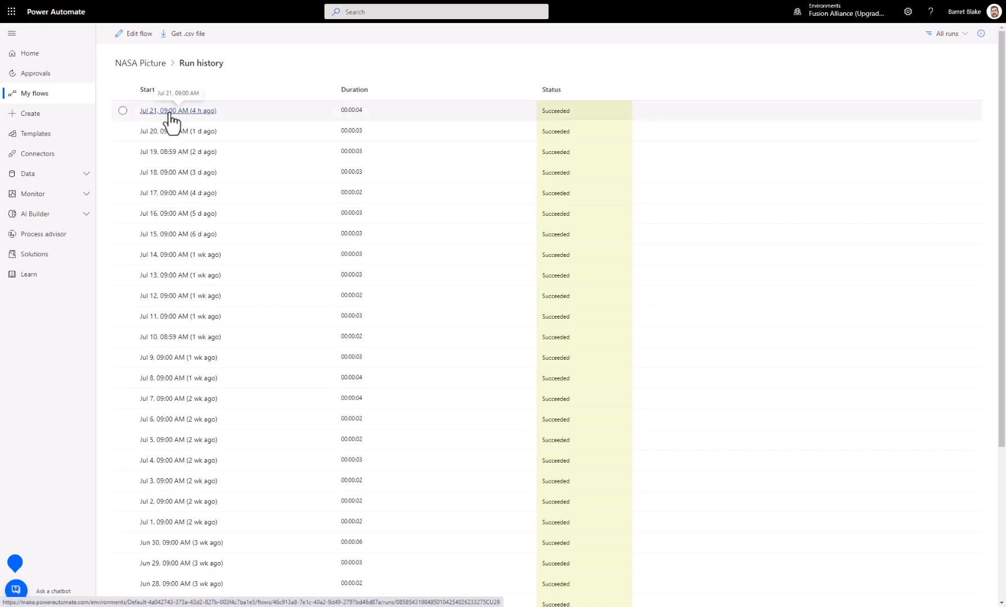
pyautogui.scroll(-4, 321, 375)
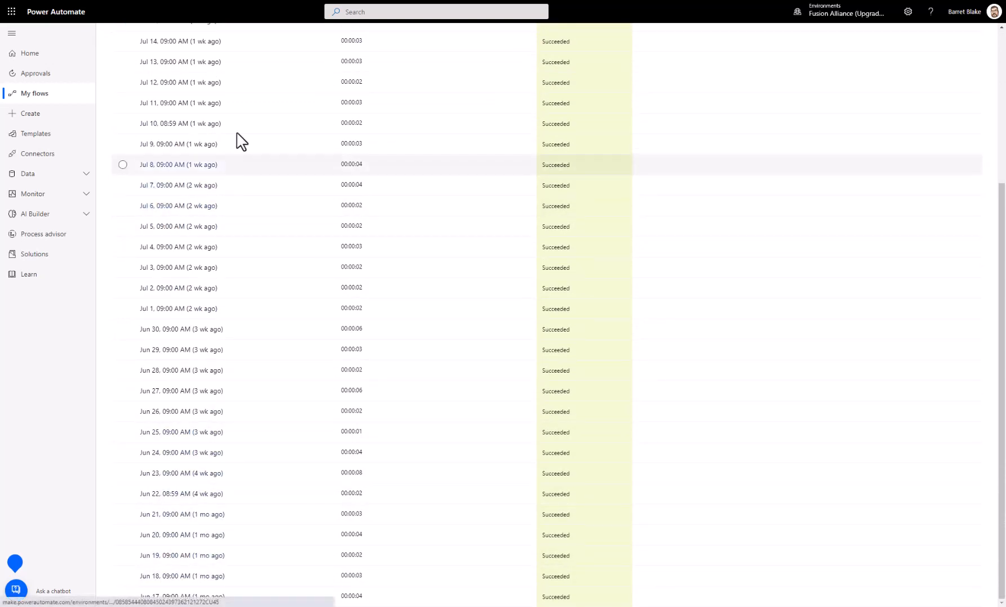
pyautogui.scroll(4, 329, 213)
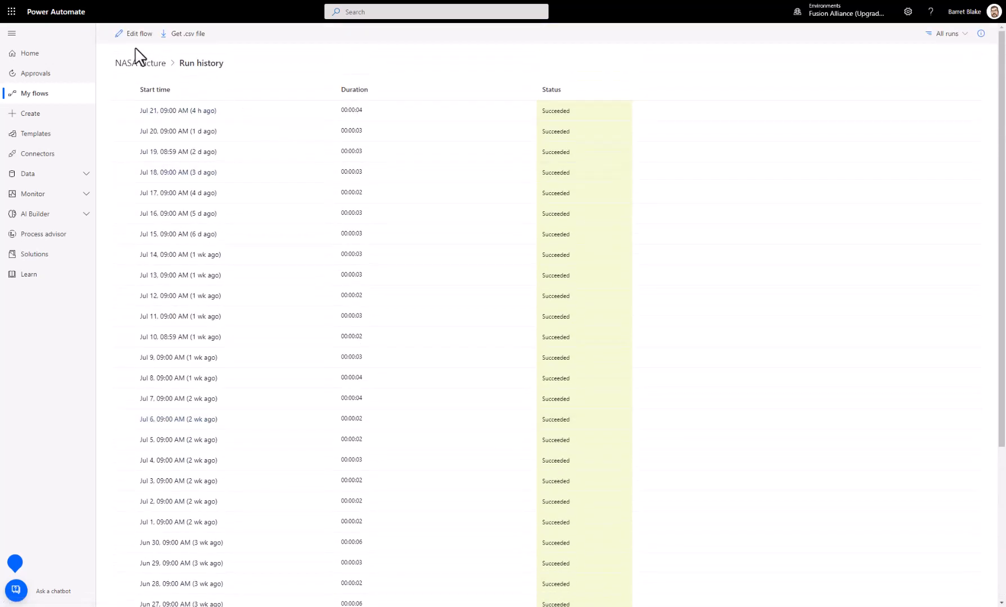
pyautogui.hotkey('alt', 'Left')
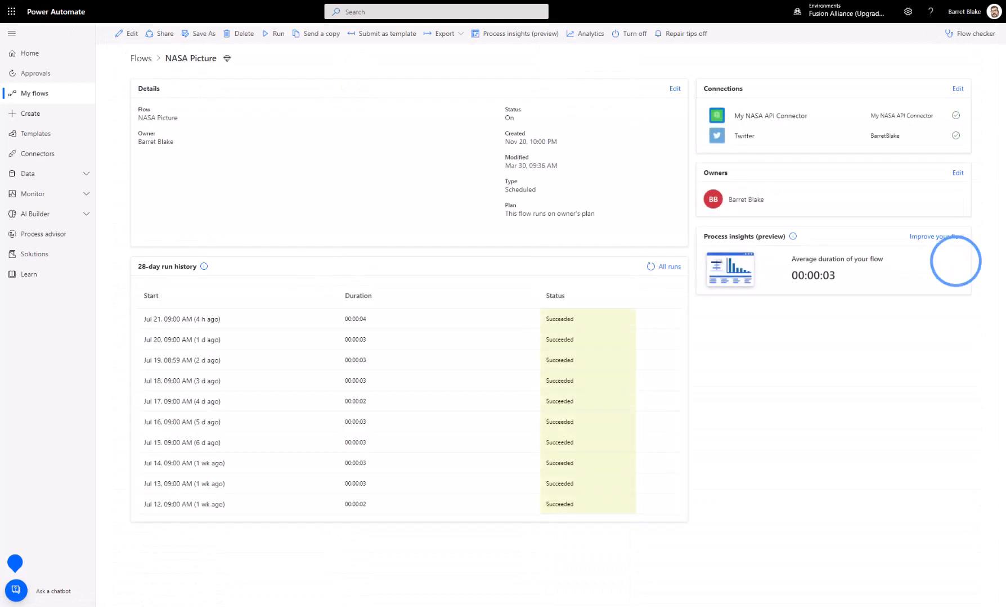
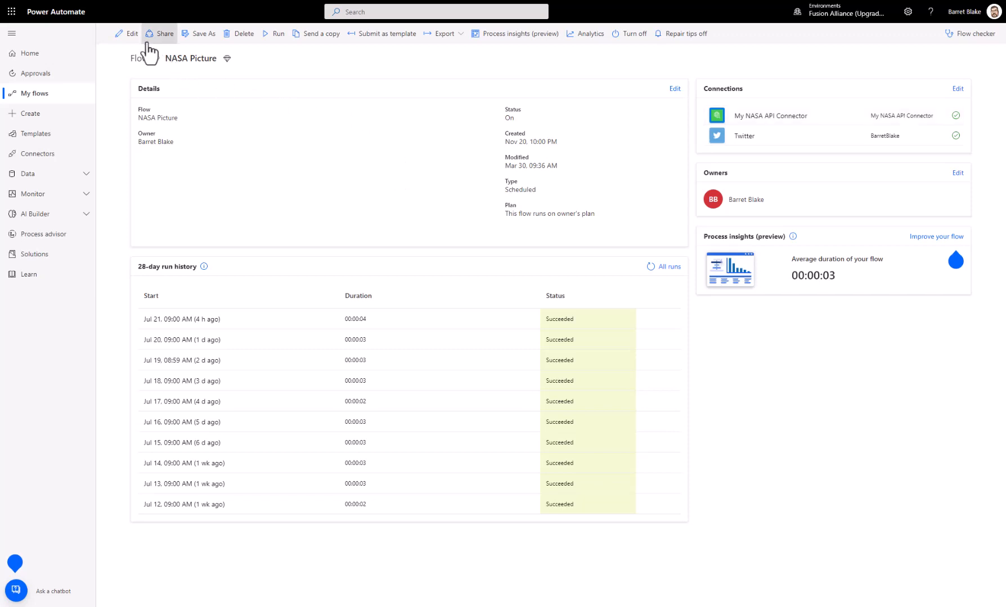
# Step: Open the NASA Picture flow for editing and expand the Recurrence trigger's settings, including its frequency choices and advanced options
pyautogui.click(130, 35)
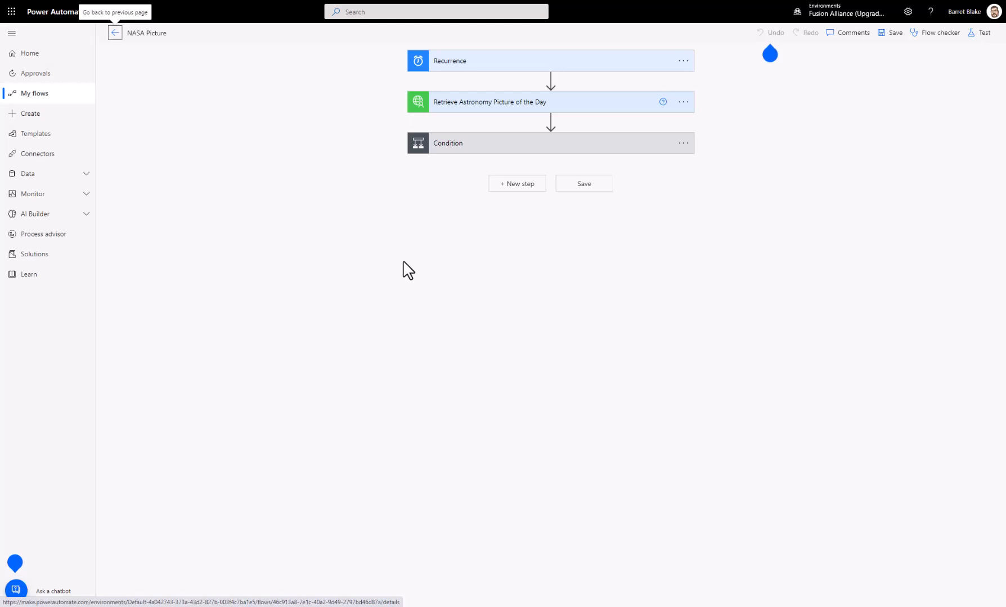
pyautogui.click(489, 66)
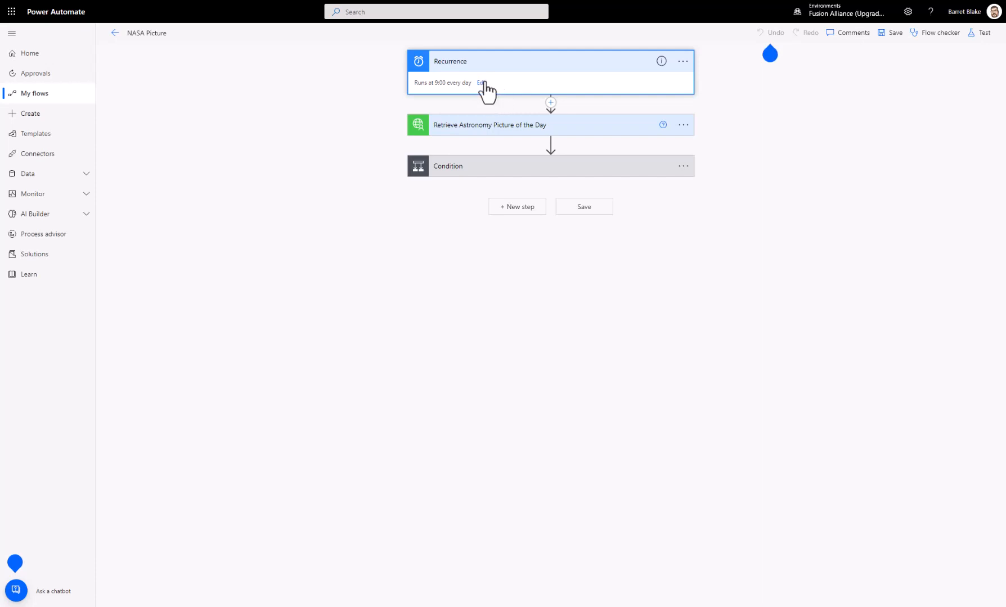
pyautogui.click(483, 84)
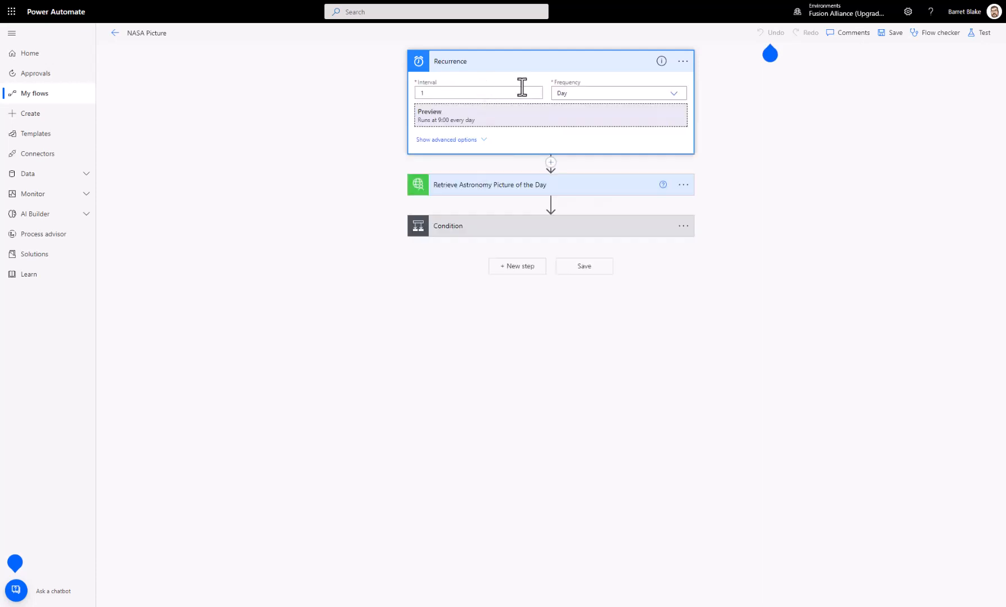
pyautogui.click(568, 93)
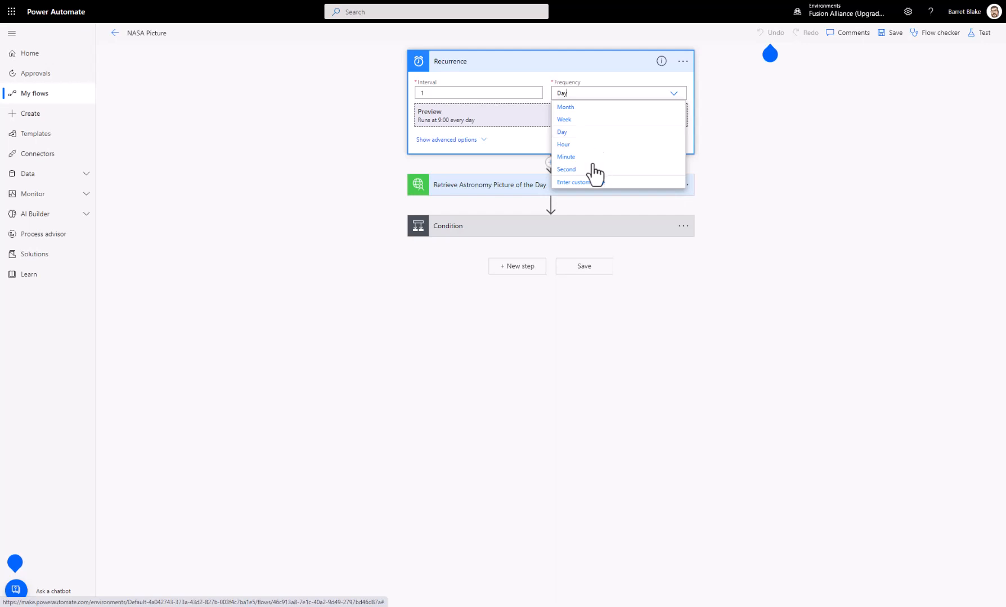
pyautogui.click(476, 140)
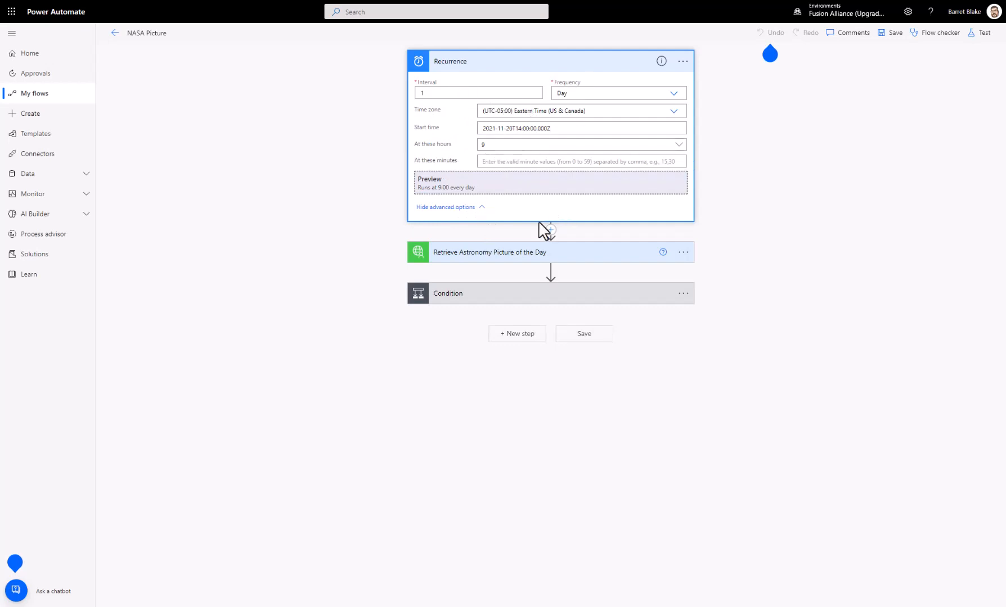
# Step: Add hours 10, 11, 12 and 13 to the hours at which the Recurrence trigger runs
pyautogui.click(680, 145)
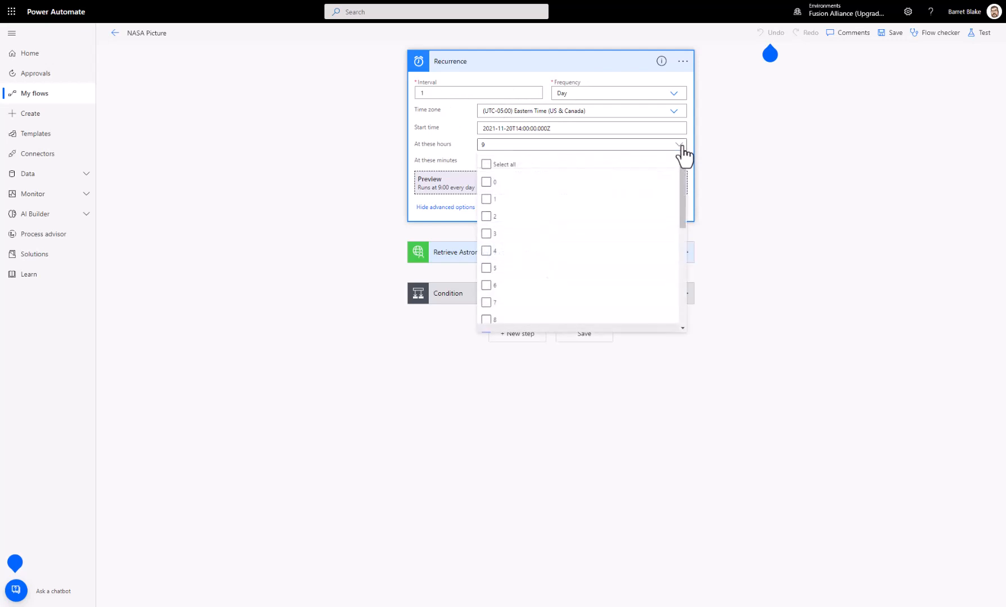
pyautogui.scroll(-2, 515, 293)
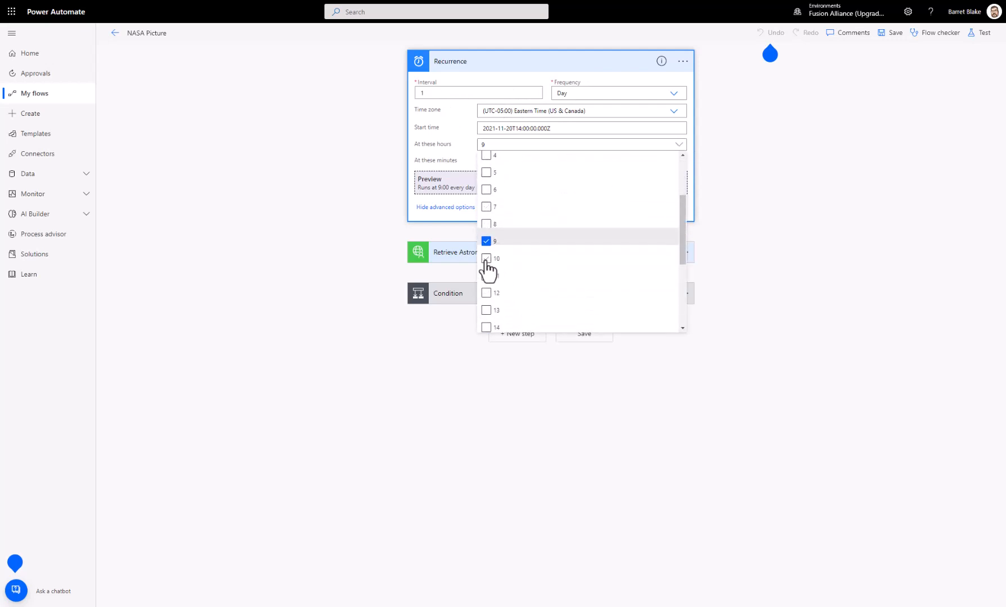
pyautogui.click(486, 259)
pyautogui.click(485, 276)
pyautogui.click(486, 293)
pyautogui.click(486, 310)
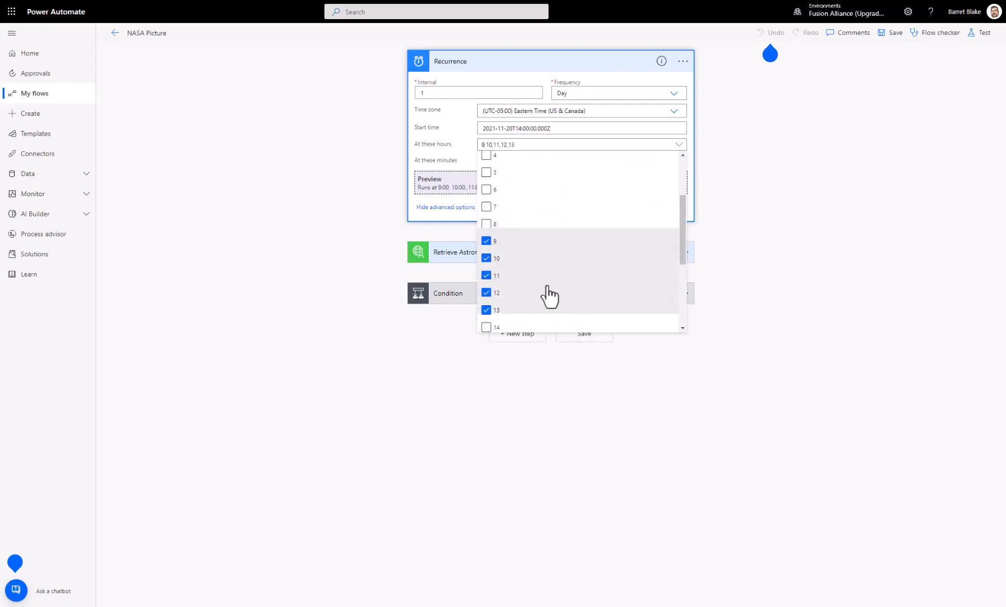
# Step: Remove hours 10, 11, 12 and 13 from the Recurrence trigger's run hours, keeping only 9 selected
pyautogui.scroll(-2, 549, 287)
pyautogui.scroll(1, 545, 271)
pyautogui.click(486, 211)
pyautogui.click(486, 228)
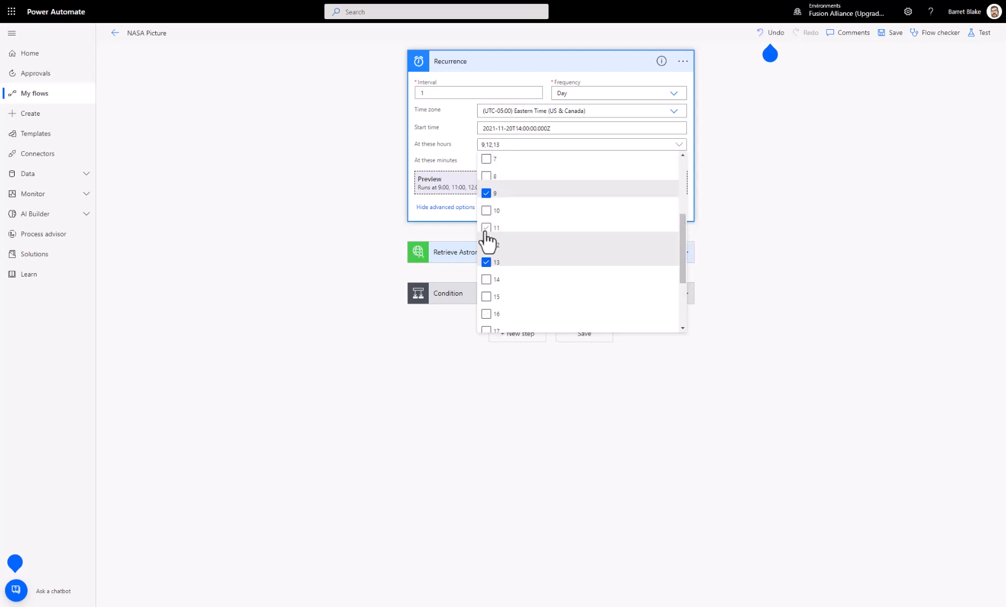
pyautogui.click(486, 245)
pyautogui.click(487, 262)
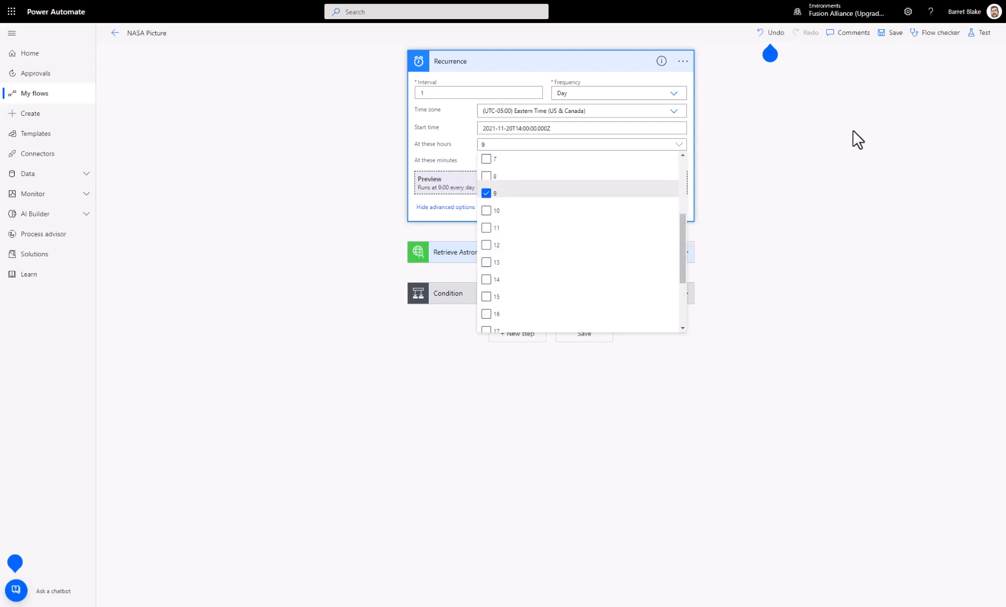
pyautogui.click(847, 179)
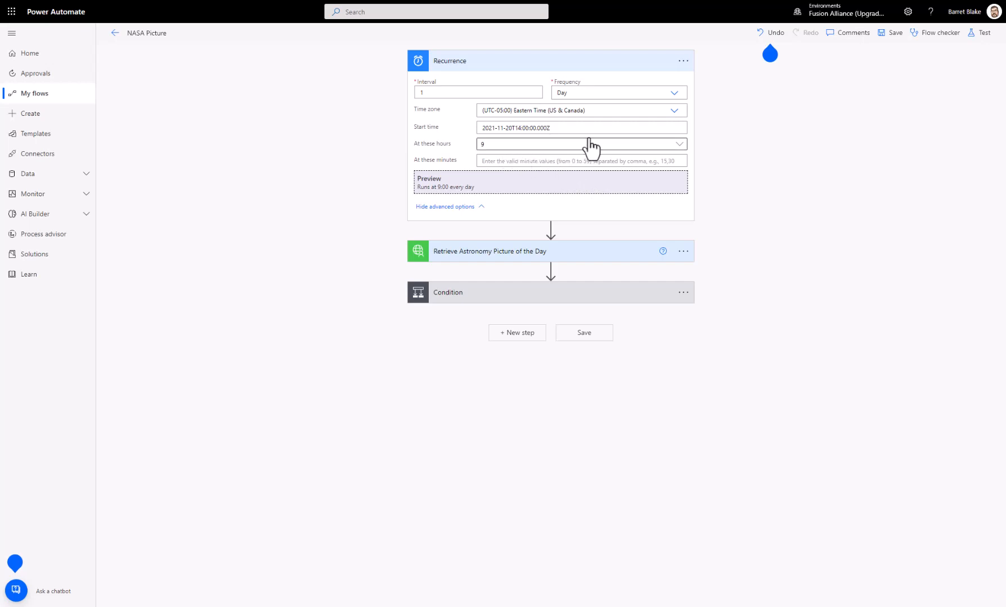
# Step: Look at the minutes setting of the Recurrence trigger and collapse the trigger
pyautogui.click(500, 160)
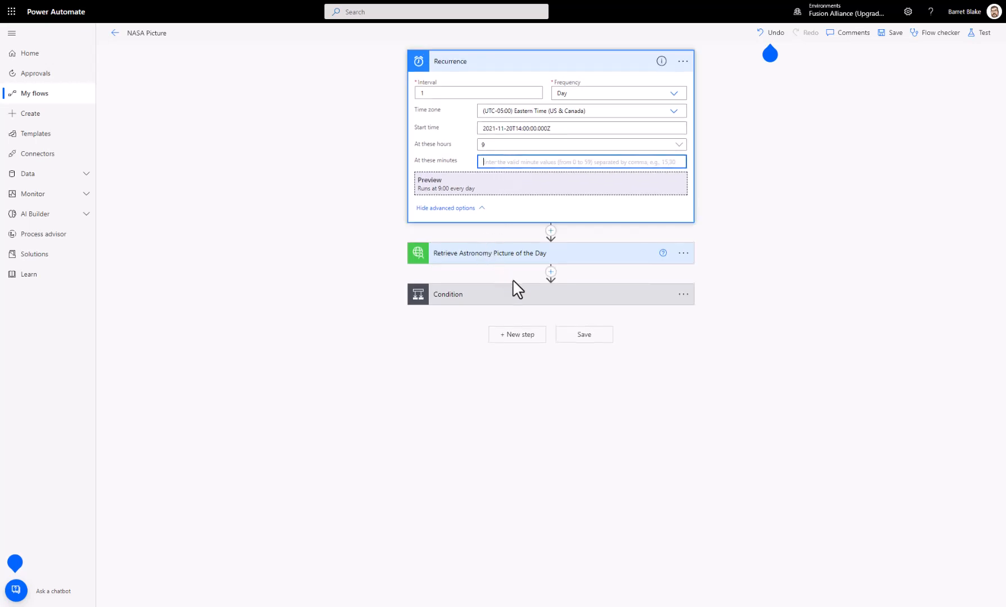
pyautogui.click(513, 75)
pyautogui.click(508, 66)
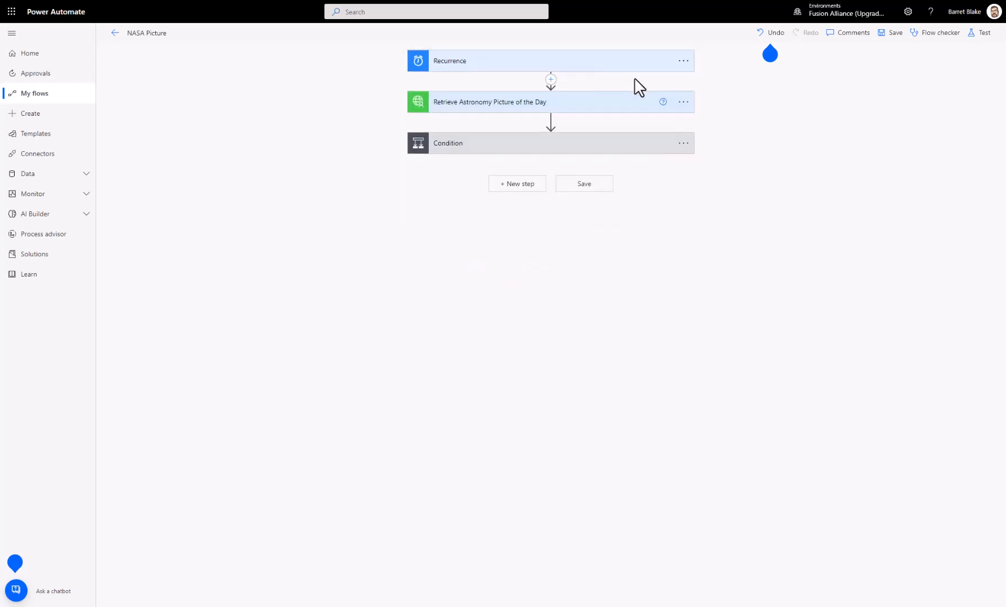
# Step: Expand the Retrieve Astronomy Picture of the Day action and view its additional commands and connections
pyautogui.click(492, 104)
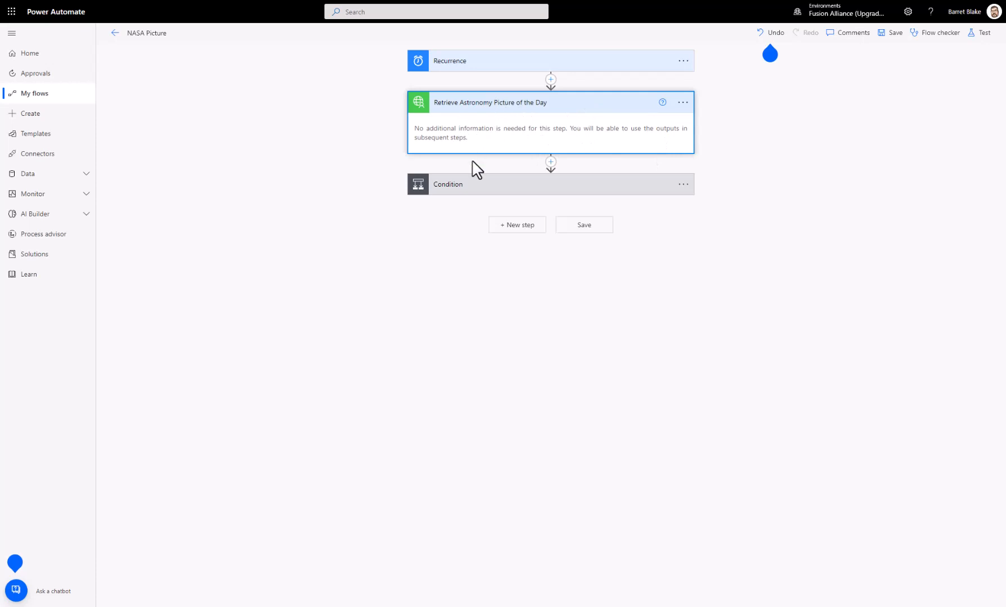
pyautogui.click(682, 103)
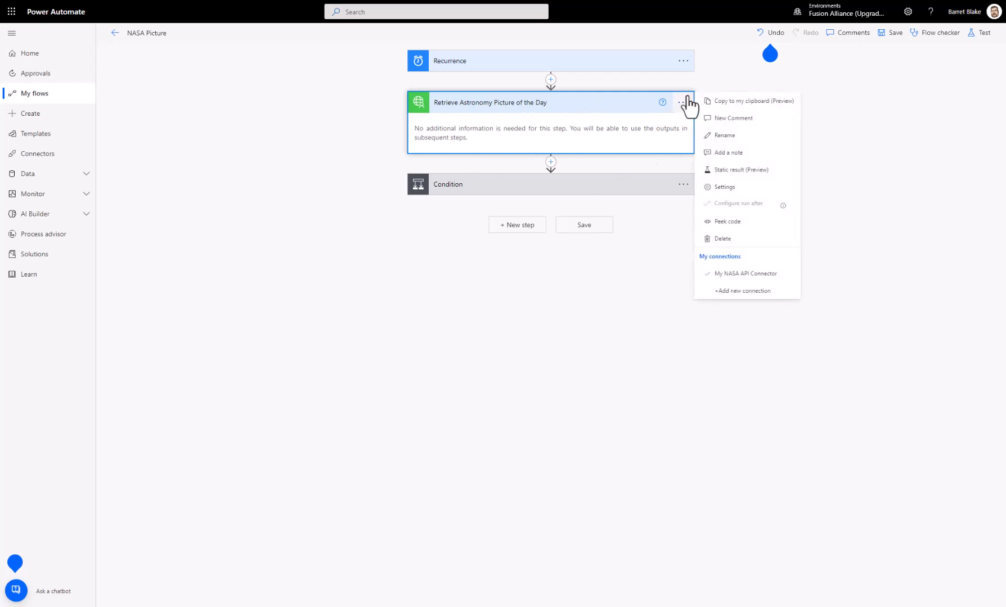
pyautogui.click(683, 102)
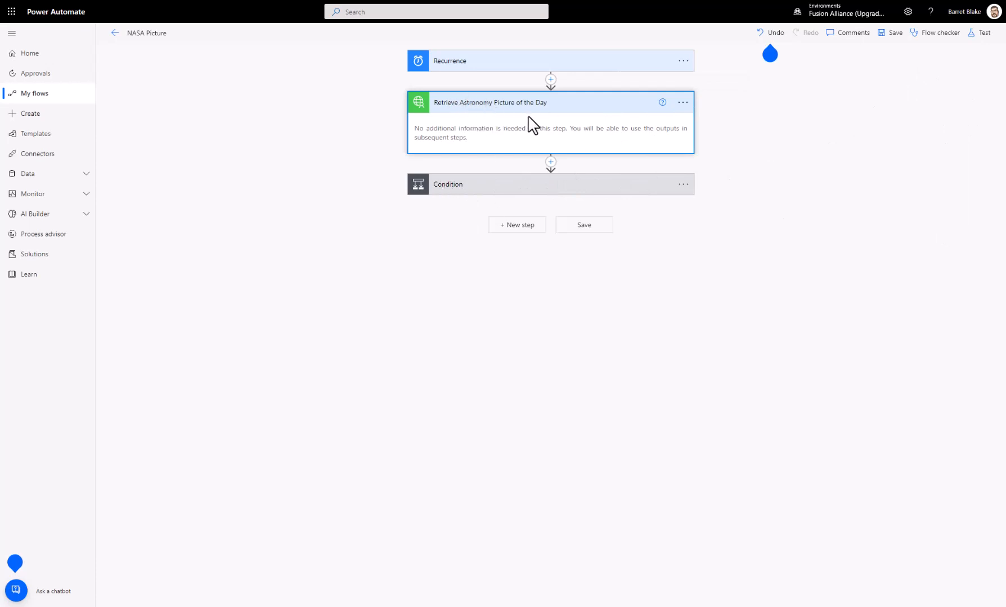
# Step: Expand the Condition and inspect the HTTP request and the tweet actions in its If no and If yes branches
pyautogui.click(470, 188)
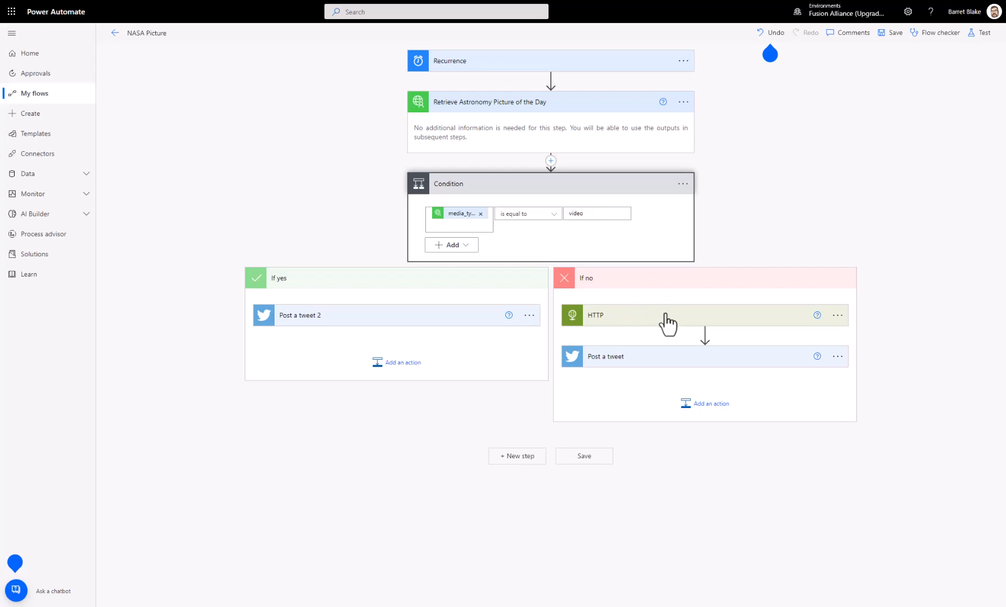
pyautogui.click(628, 321)
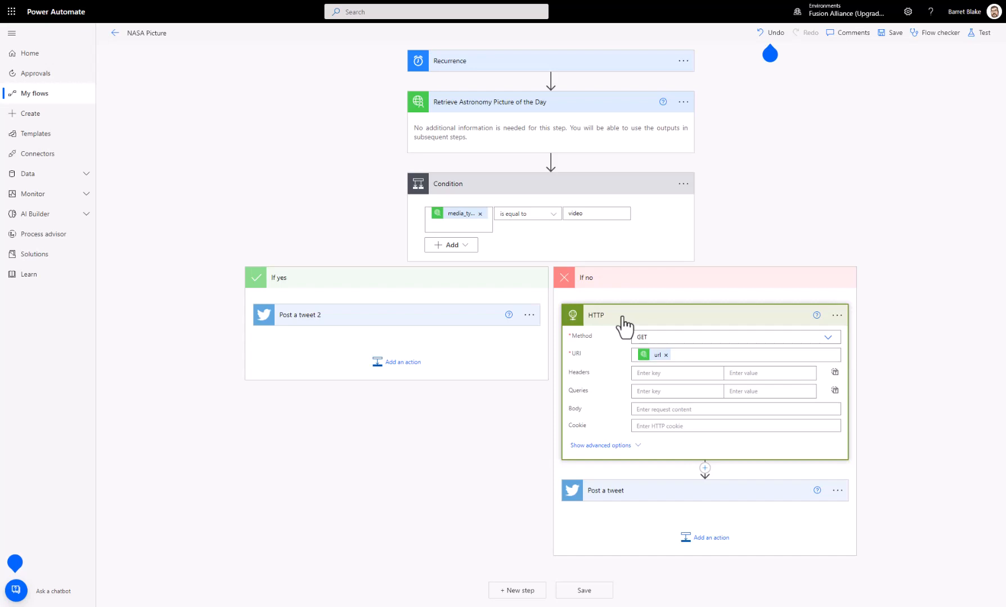
pyautogui.click(647, 493)
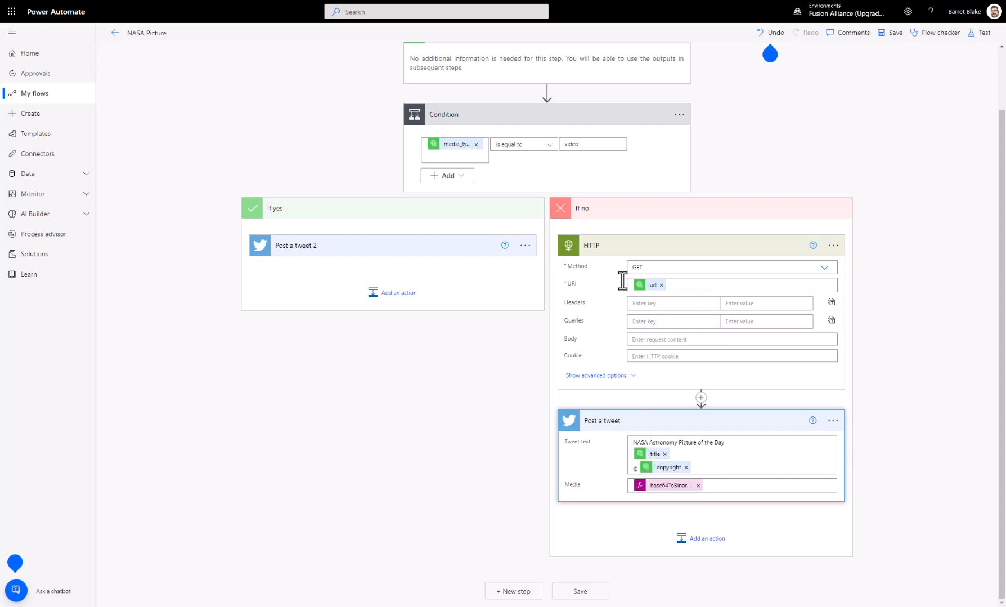
pyautogui.scroll(1, 551, 118)
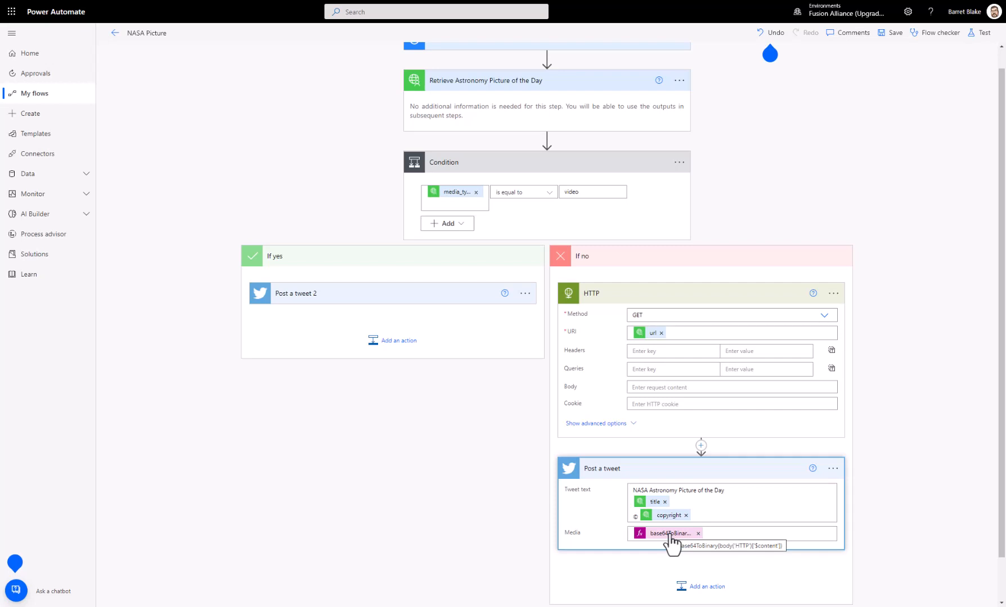
pyautogui.scroll(-1, 411, 489)
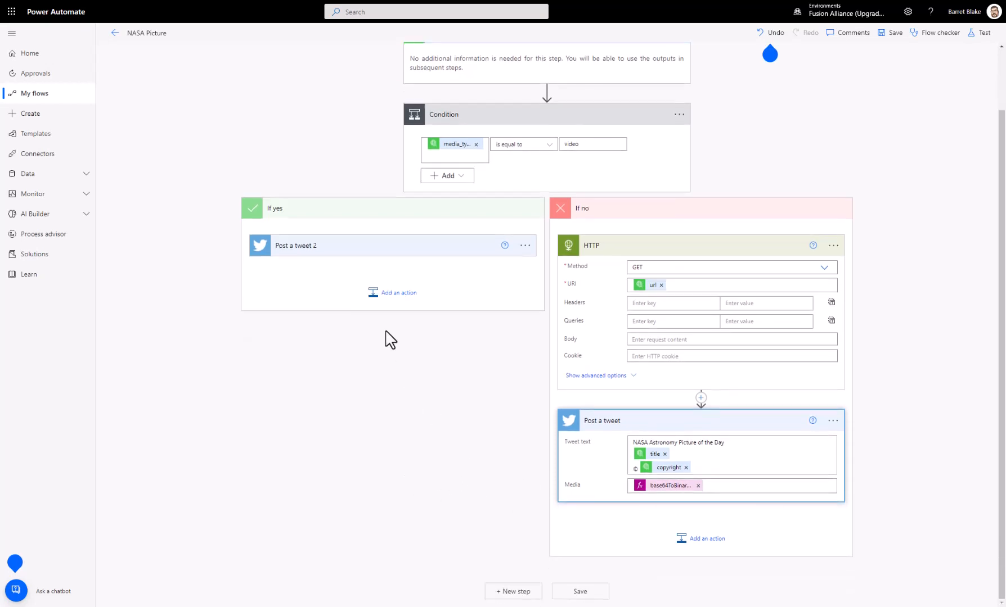
pyautogui.click(323, 247)
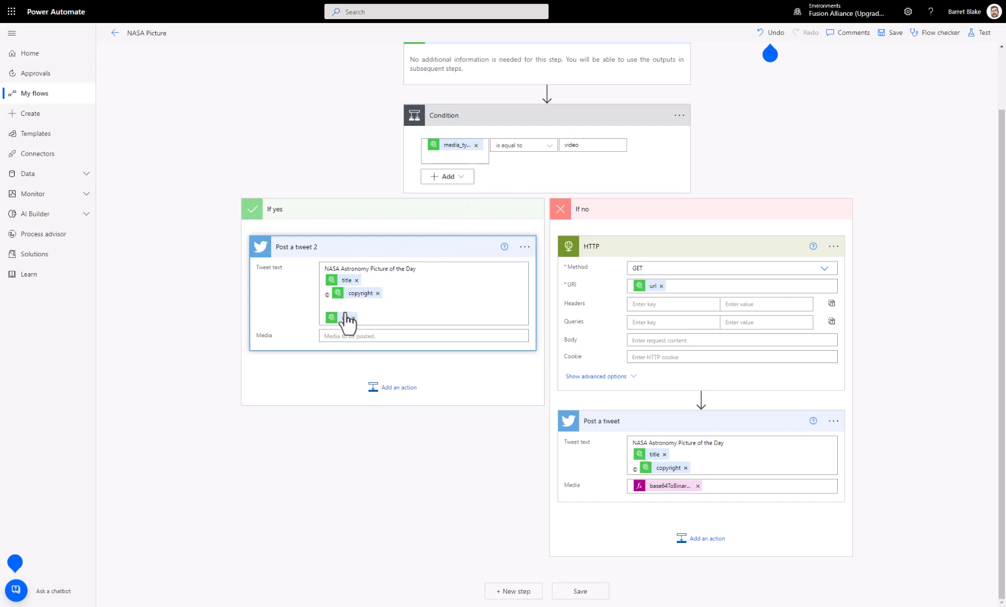
pyautogui.moveTo(346, 321)
# Step: View the undo/redo tip, check the flow for errors and warnings with Flow checker, and close the checker
pyautogui.click(769, 53)
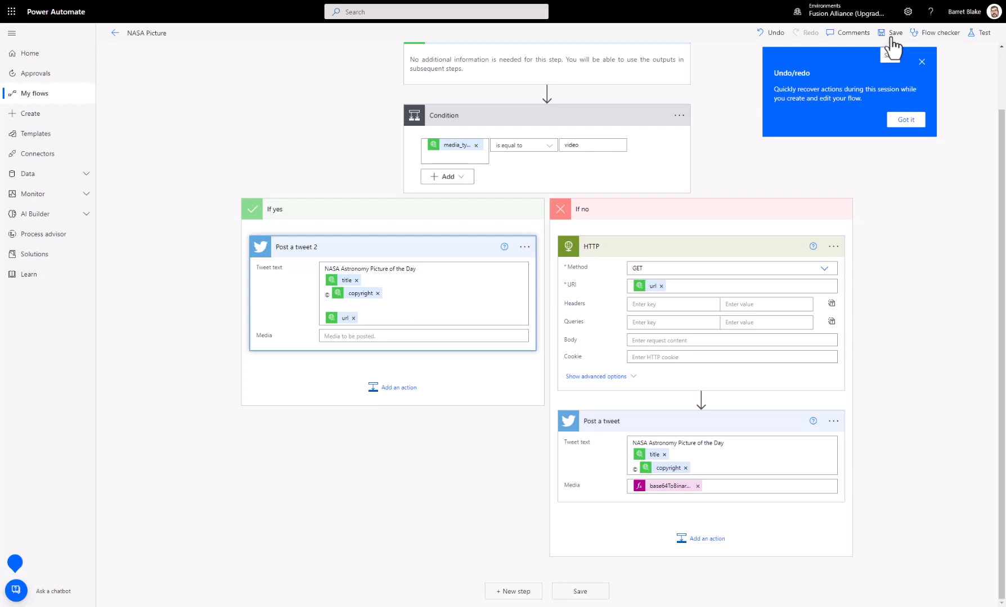
pyautogui.click(937, 35)
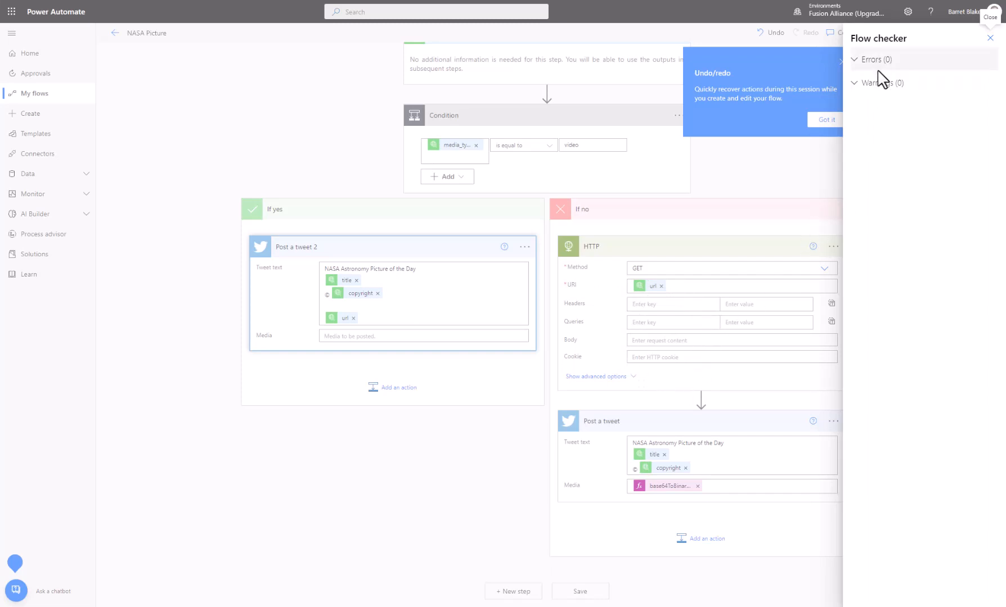
pyautogui.click(991, 39)
pyautogui.click(844, 59)
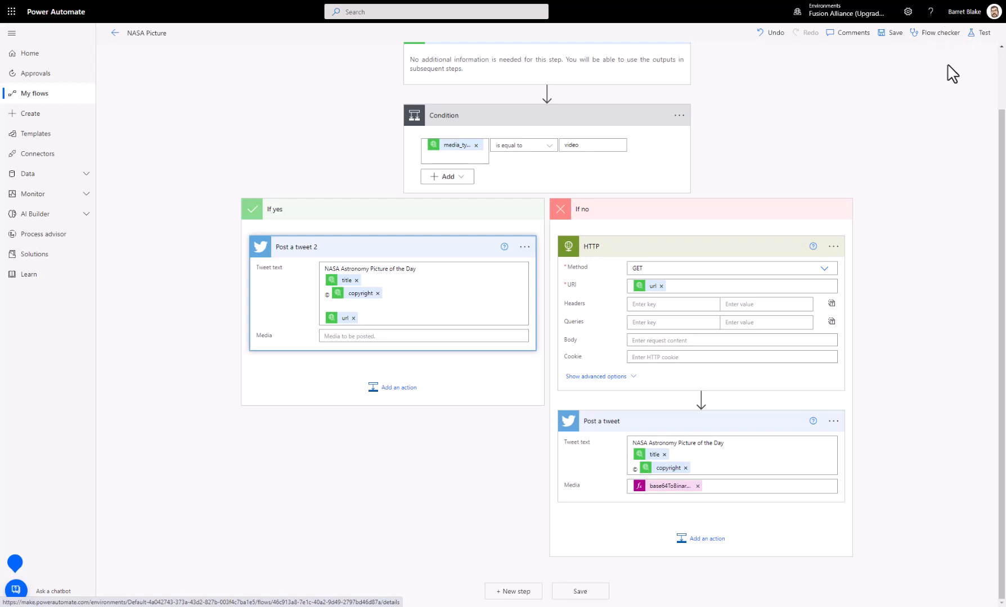
# Step: Review the manual and automatic test options, including a recently used trigger from 2 days ago, and cancel without running a test
pyautogui.click(981, 33)
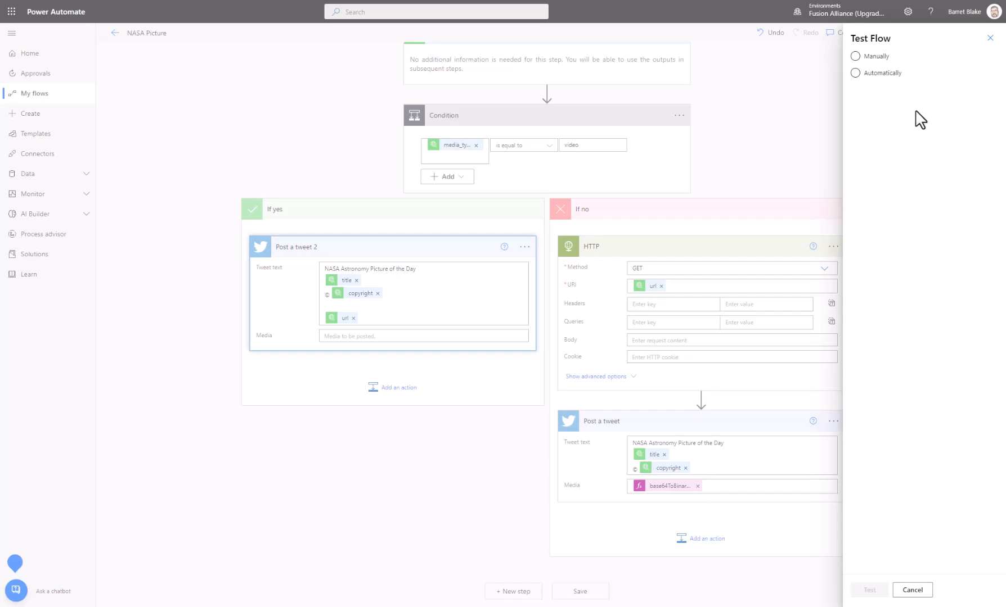
pyautogui.click(878, 56)
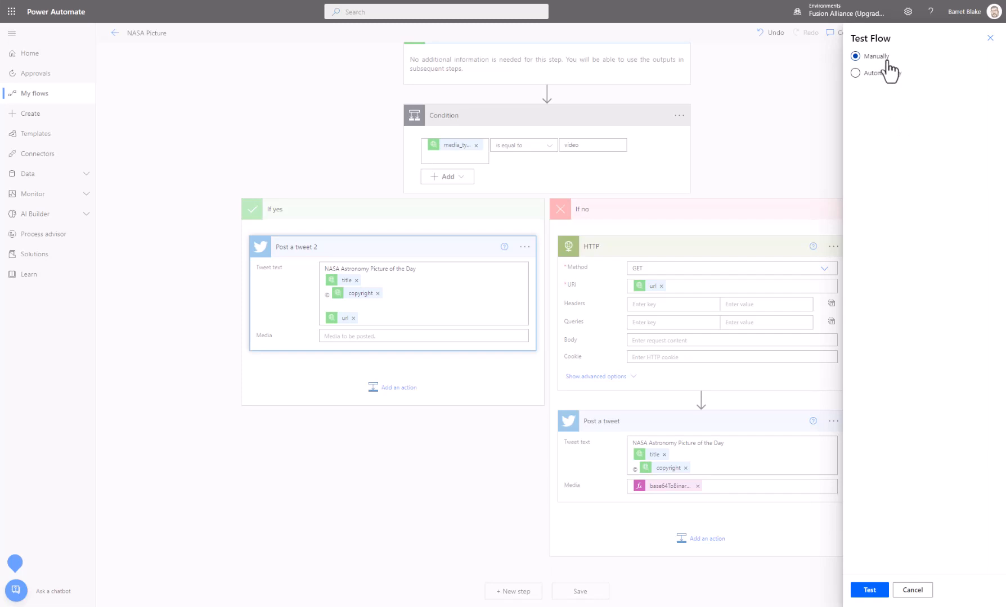
pyautogui.click(872, 74)
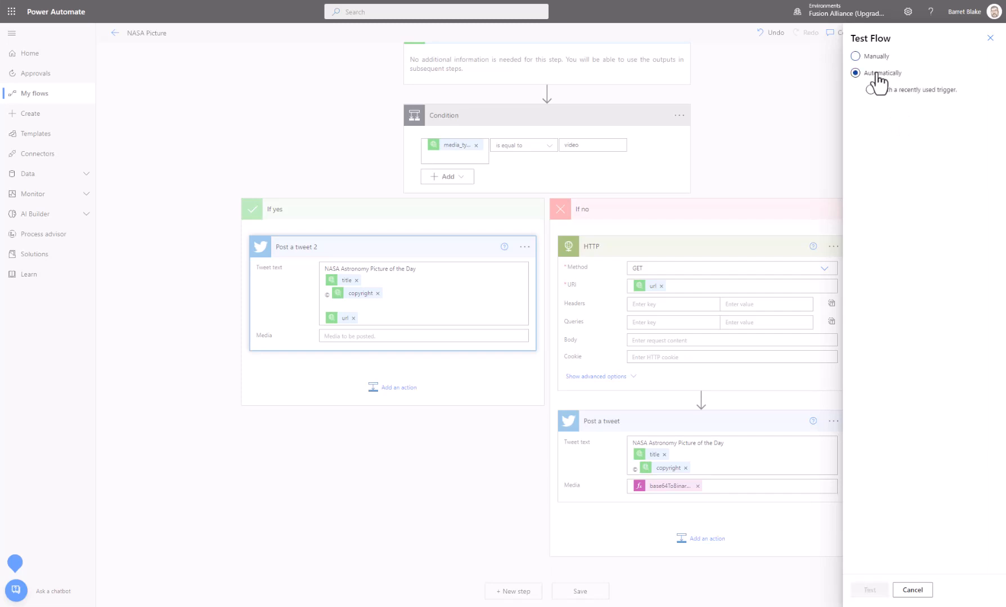
pyautogui.click(906, 92)
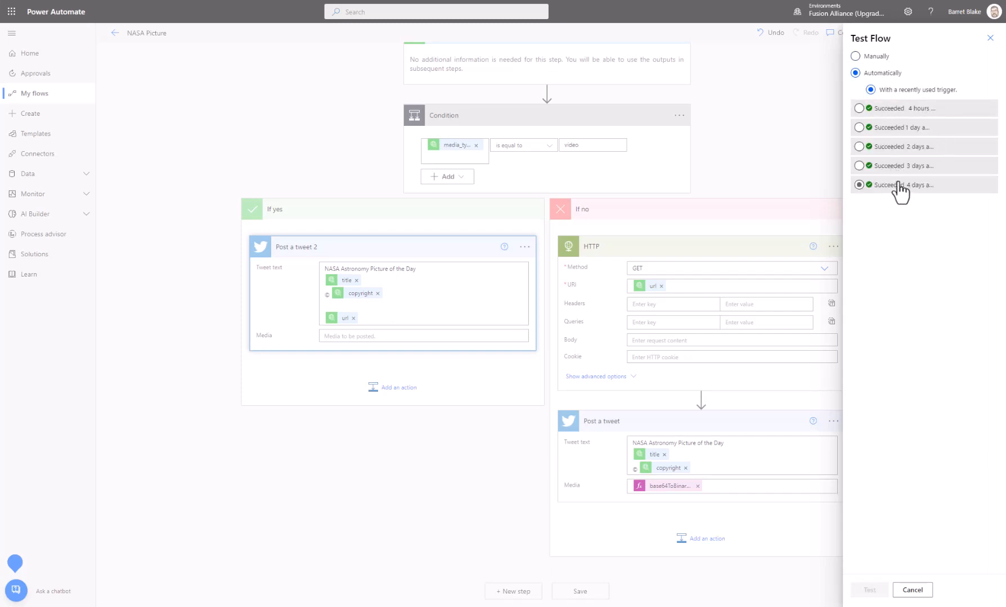
pyautogui.click(893, 152)
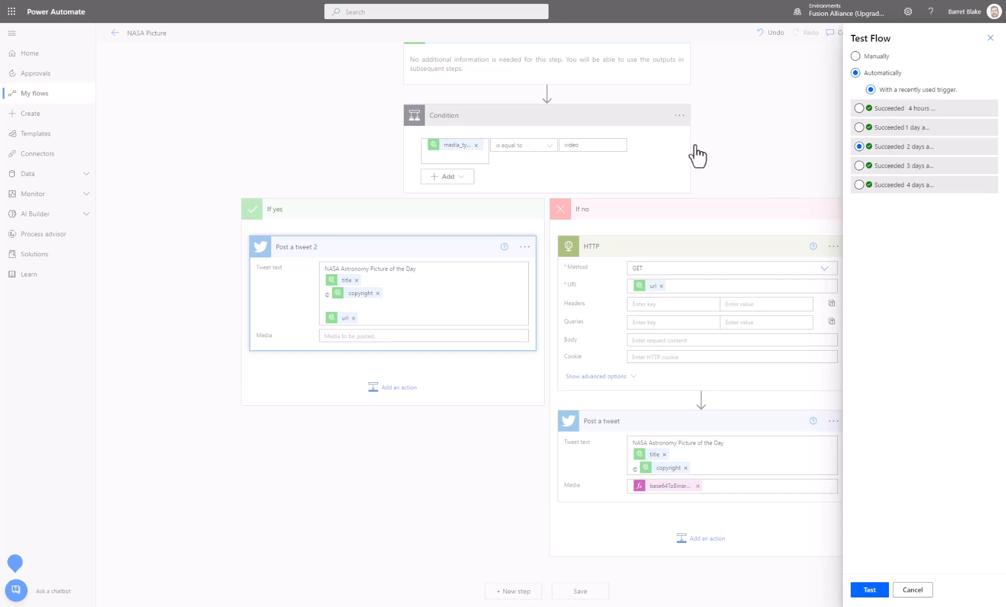
pyautogui.click(923, 590)
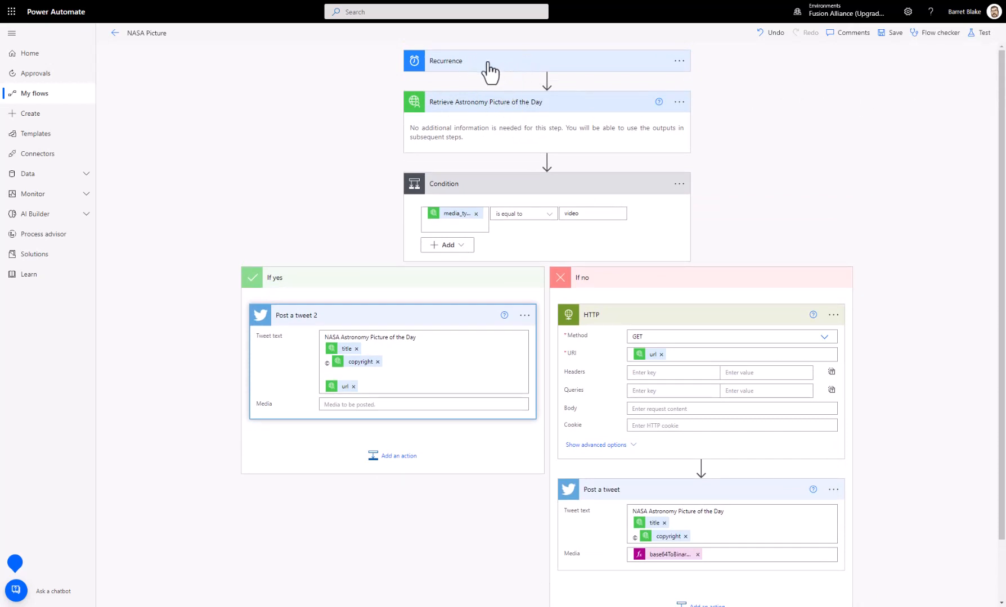
pyautogui.click(980, 33)
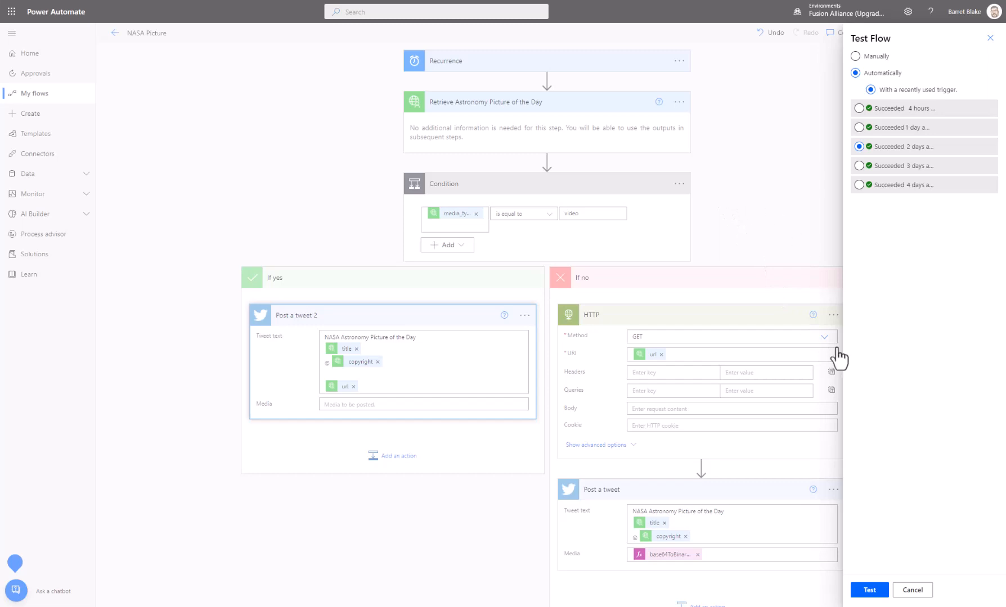
pyautogui.click(912, 591)
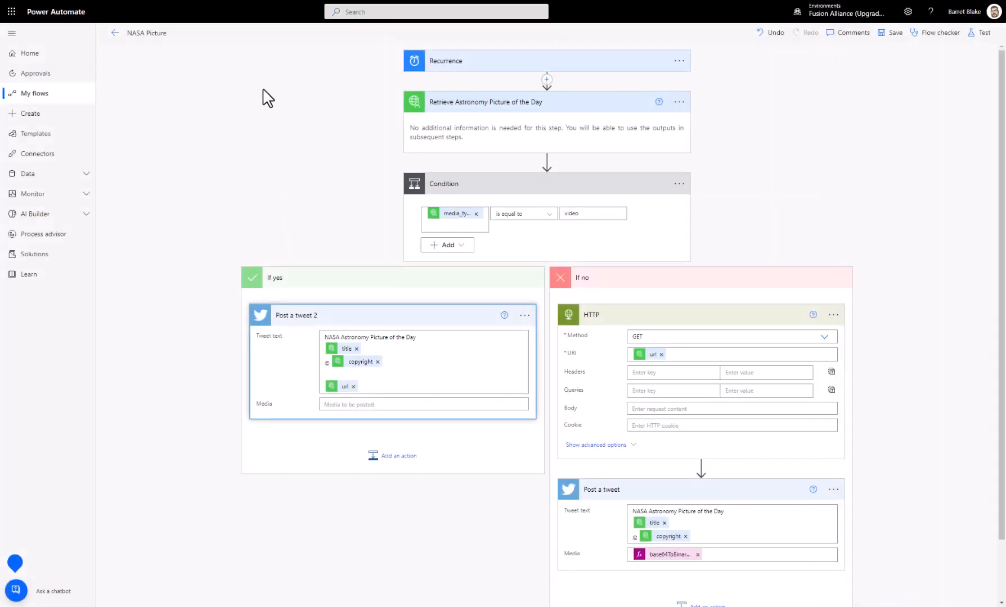
# Step: Return to the NASA Picture flow's details page and open its run from Jul 16, 09:00 AM
pyautogui.click(114, 33)
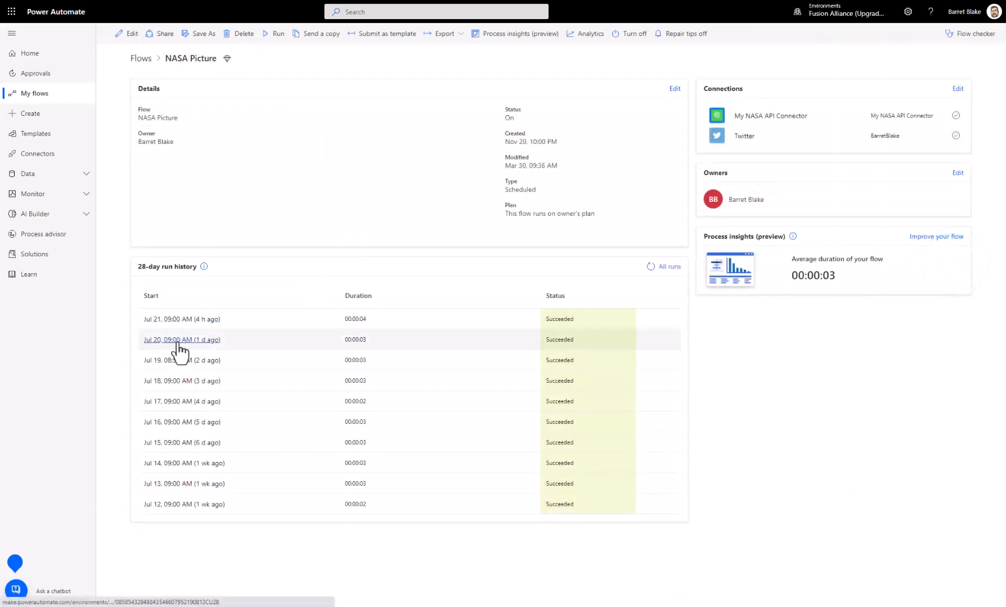
pyautogui.click(162, 422)
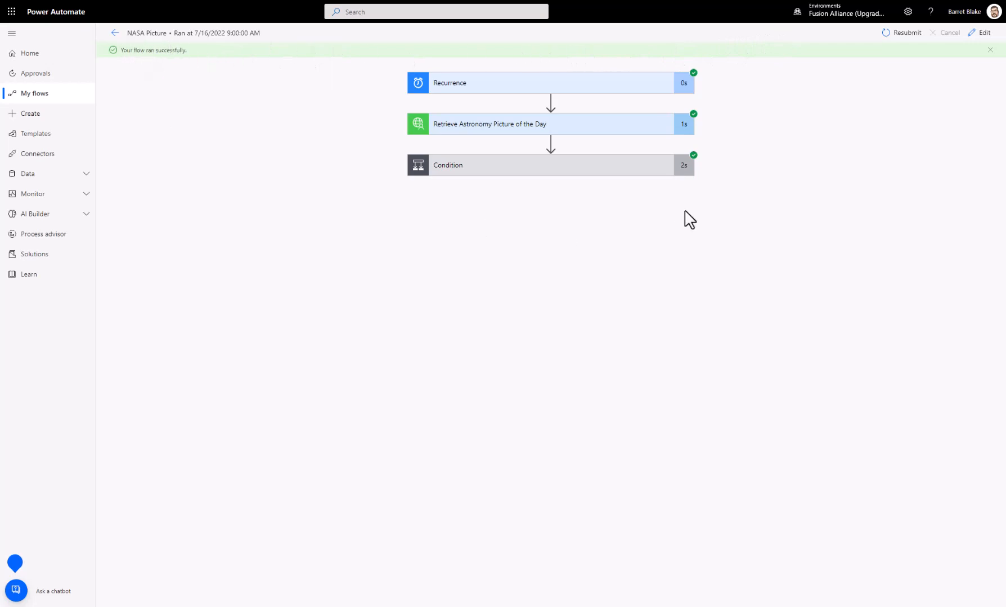
# Step: Inspect the Recurrence trigger's full inputs, including its start time, time zone and schedule, and collapse it
pyautogui.click(521, 85)
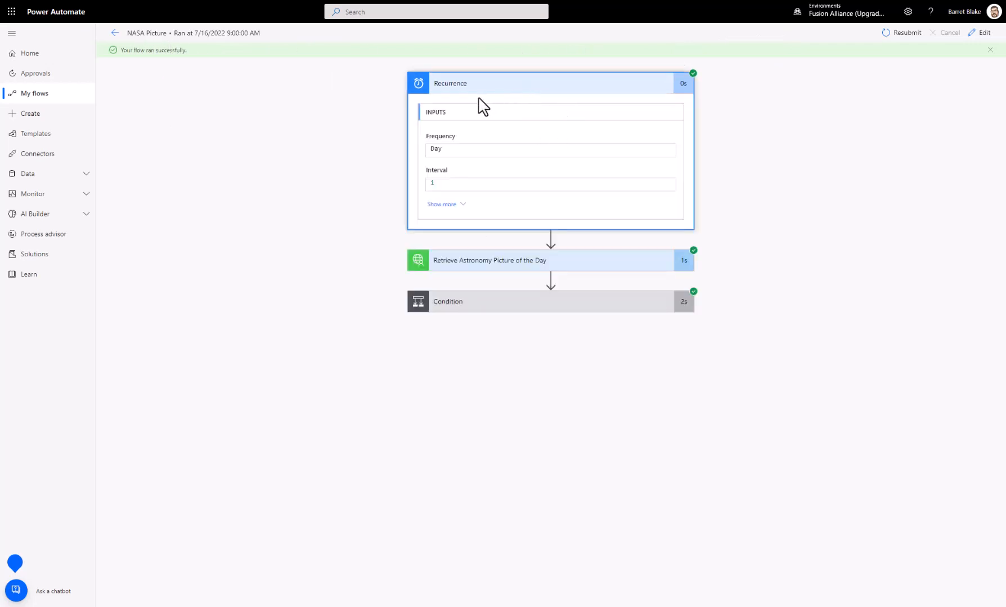
pyautogui.click(454, 206)
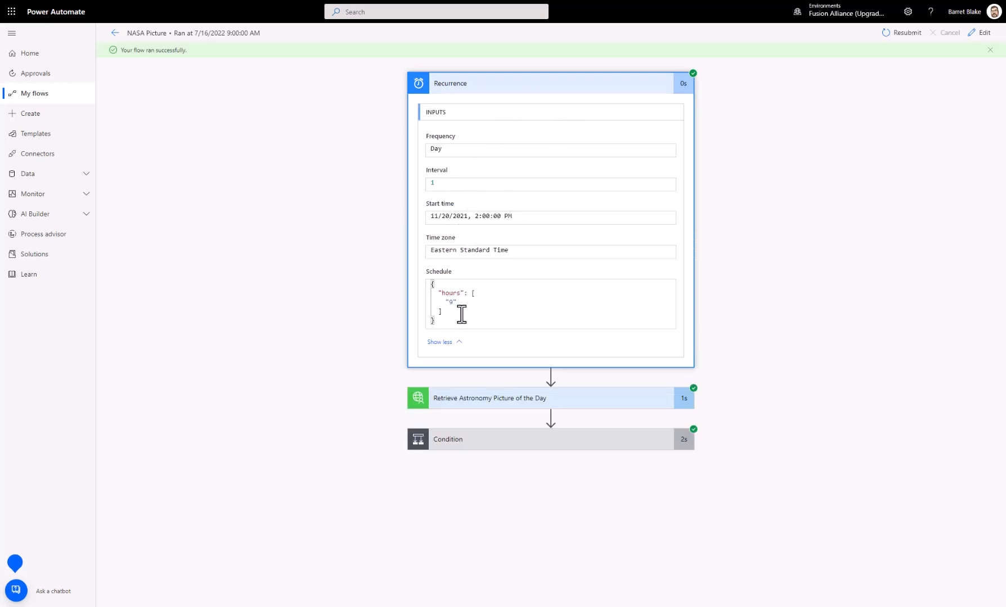
pyautogui.moveTo(475, 216); pyautogui.dragTo(424, 226)
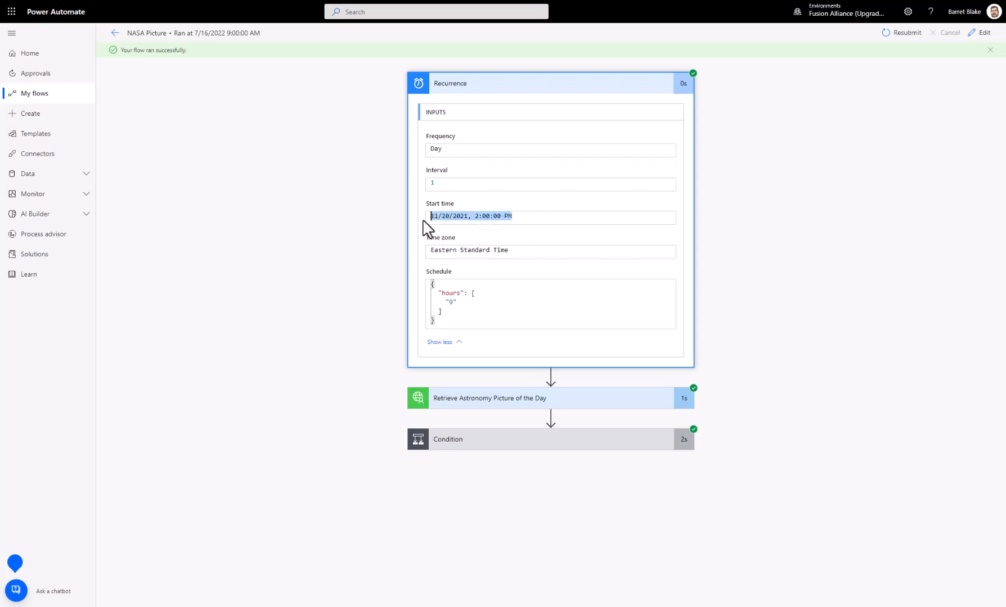
pyautogui.click(490, 217)
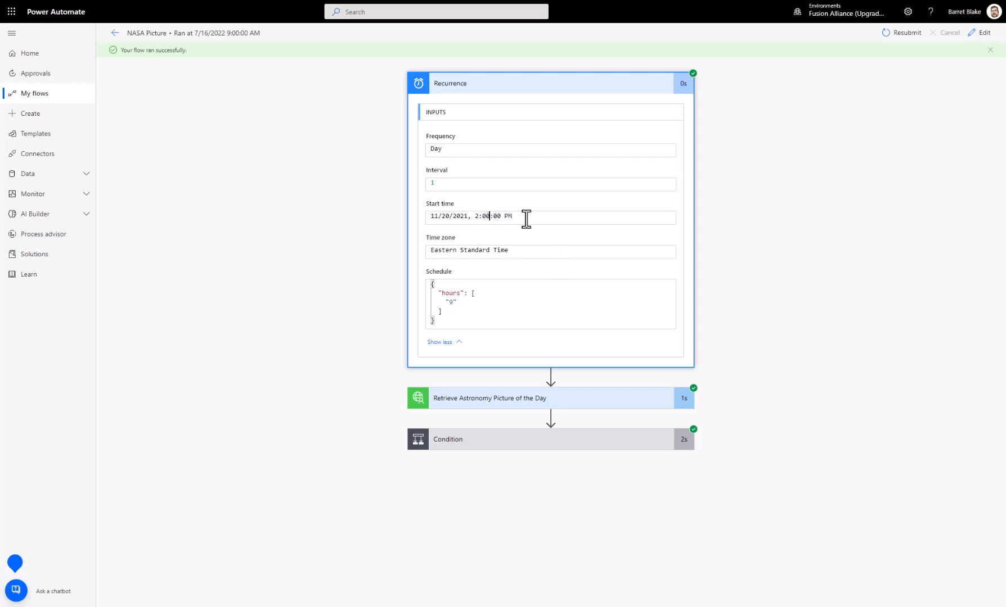
pyautogui.moveTo(525, 218); pyautogui.dragTo(405, 219)
pyautogui.click(476, 85)
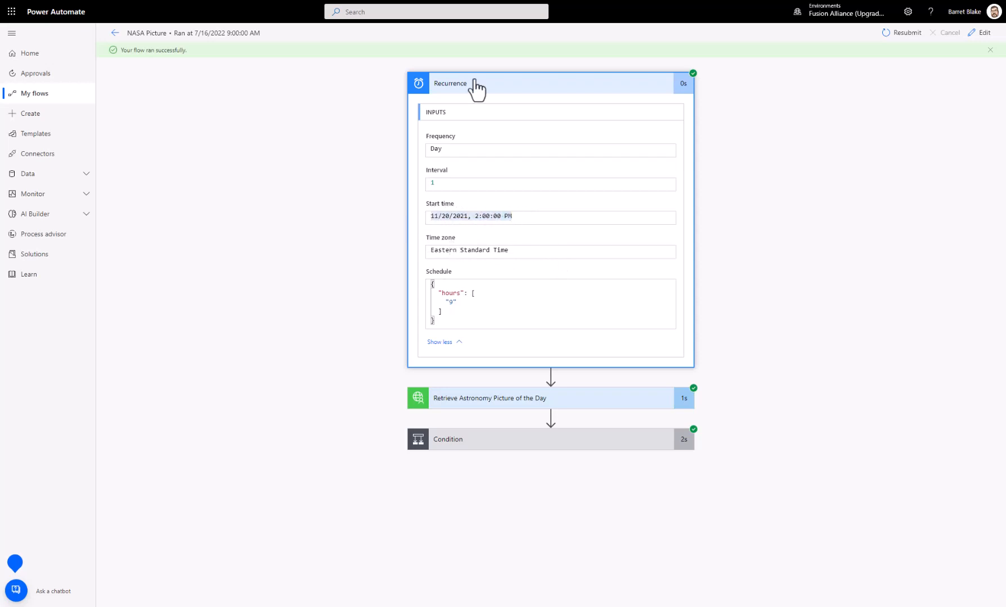
# Step: Expand Retrieve Astronomy Picture of the Day and examine its outputs, from copyright and date through hdurl, service_version, title and url
pyautogui.click(483, 125)
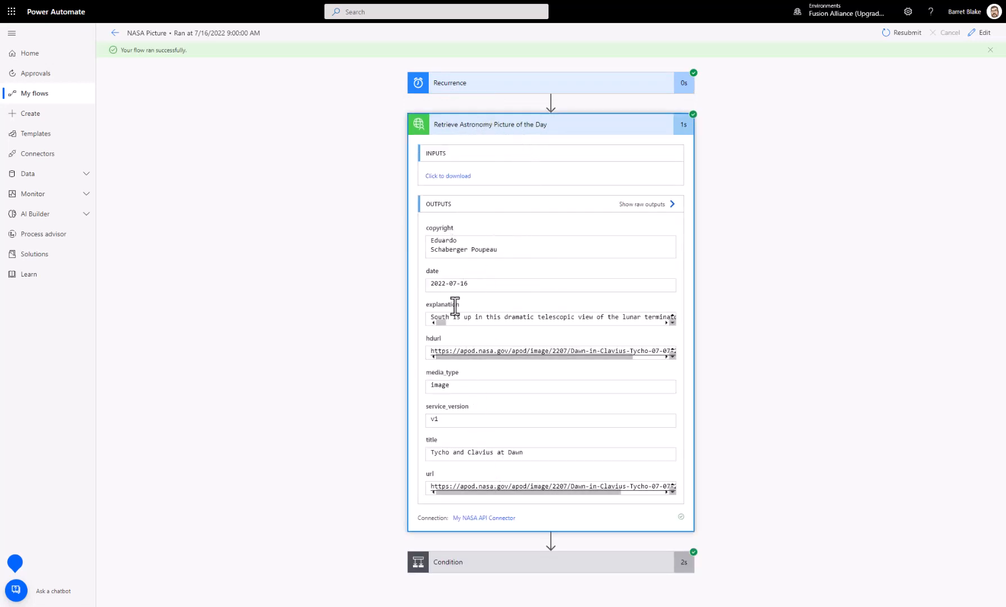
pyautogui.moveTo(434, 244); pyautogui.dragTo(428, 284)
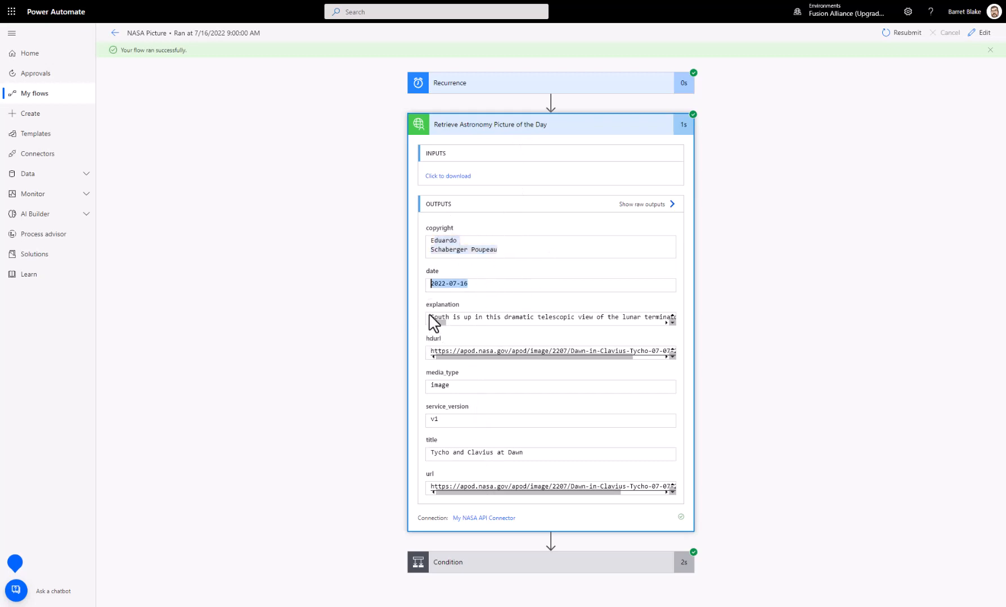
pyautogui.moveTo(592, 322); pyautogui.dragTo(430, 329)
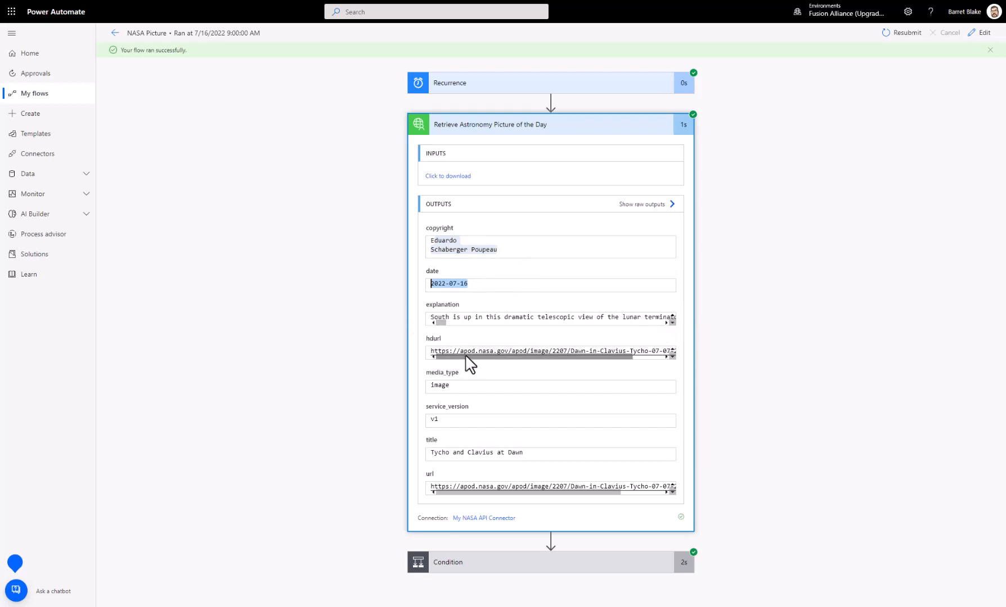
pyautogui.moveTo(465, 353); pyautogui.dragTo(686, 354)
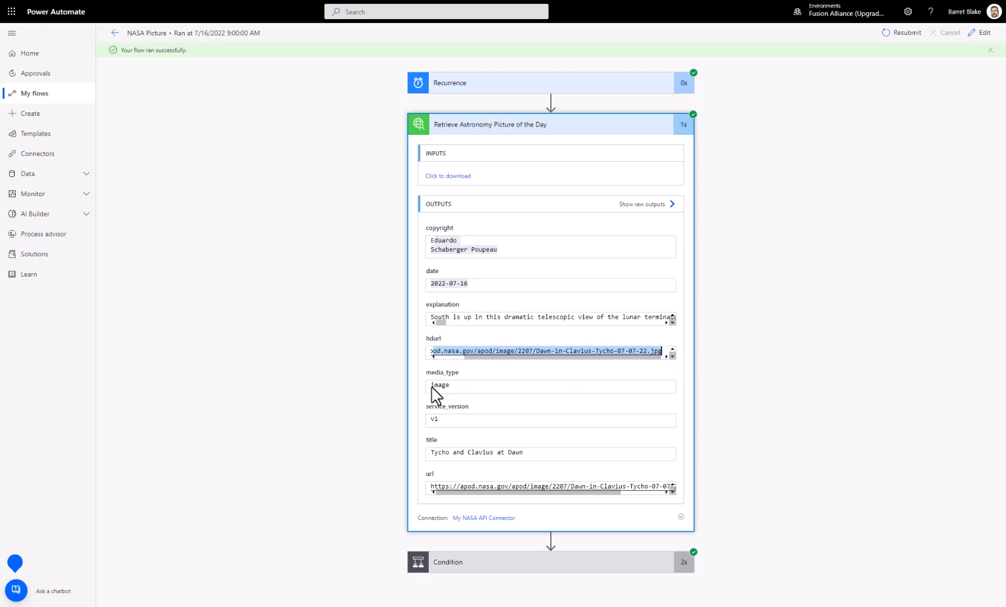
pyautogui.doubleClick(437, 420)
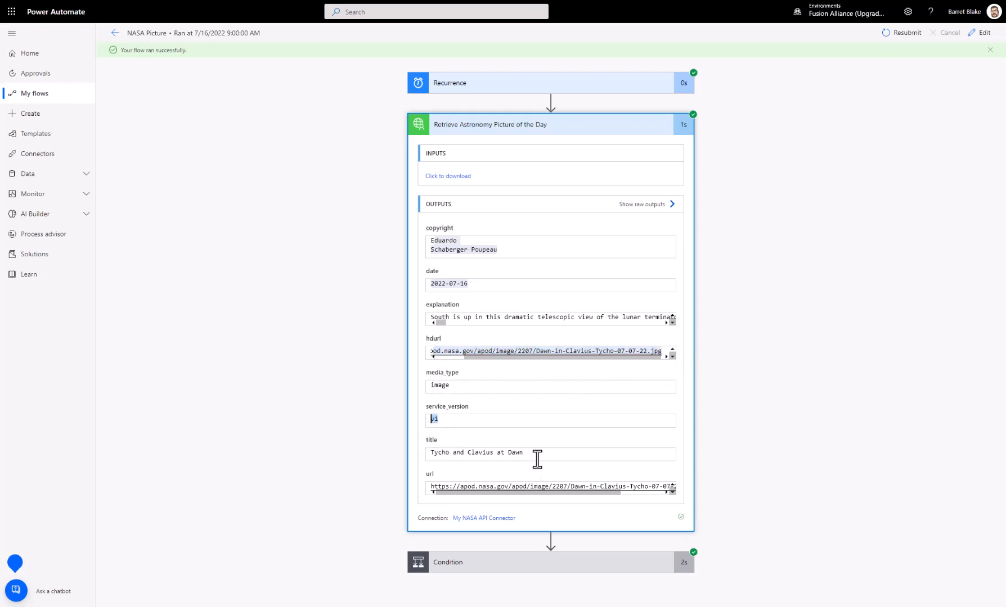
pyautogui.moveTo(537, 459); pyautogui.dragTo(442, 450)
pyautogui.moveTo(437, 487); pyautogui.dragTo(707, 499)
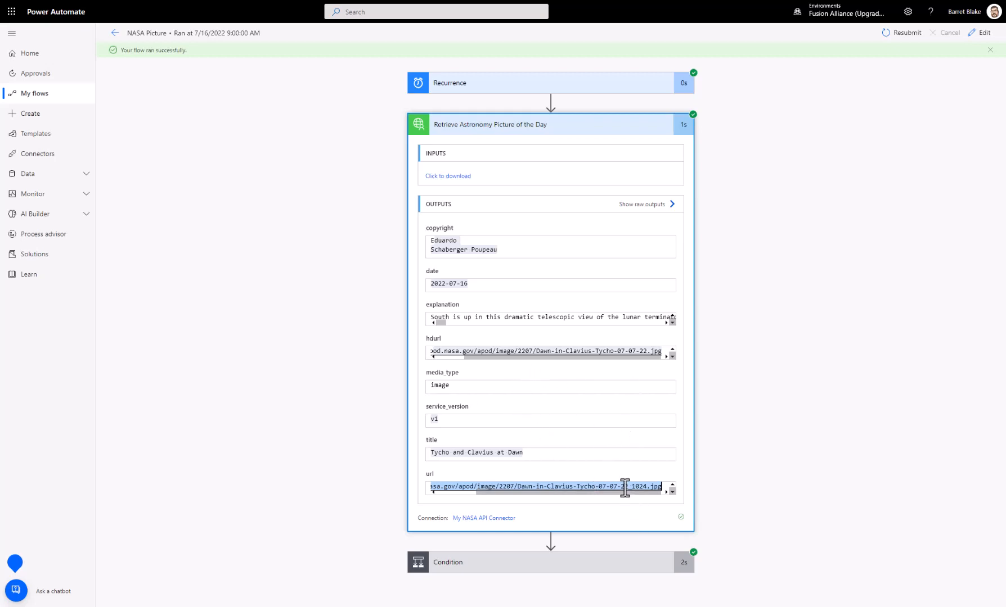
# Step: Expand the Condition and the HTTP action in its If no branch, and view the HTTP action's downloadable output
pyautogui.click(613, 564)
pyautogui.scroll(-3, 759, 450)
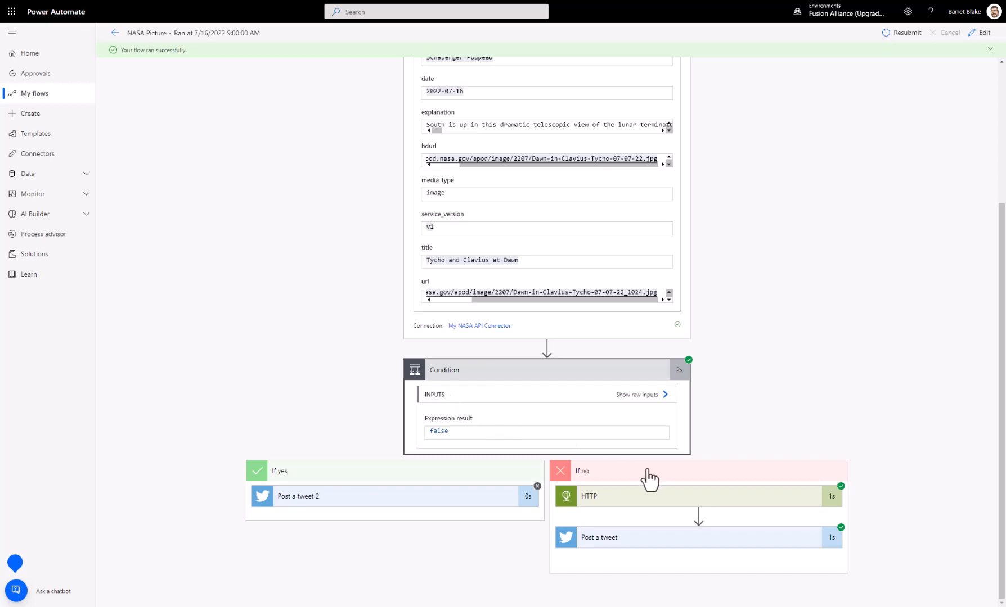
pyautogui.click(668, 498)
pyautogui.scroll(-2, 876, 436)
pyautogui.scroll(-1, 880, 438)
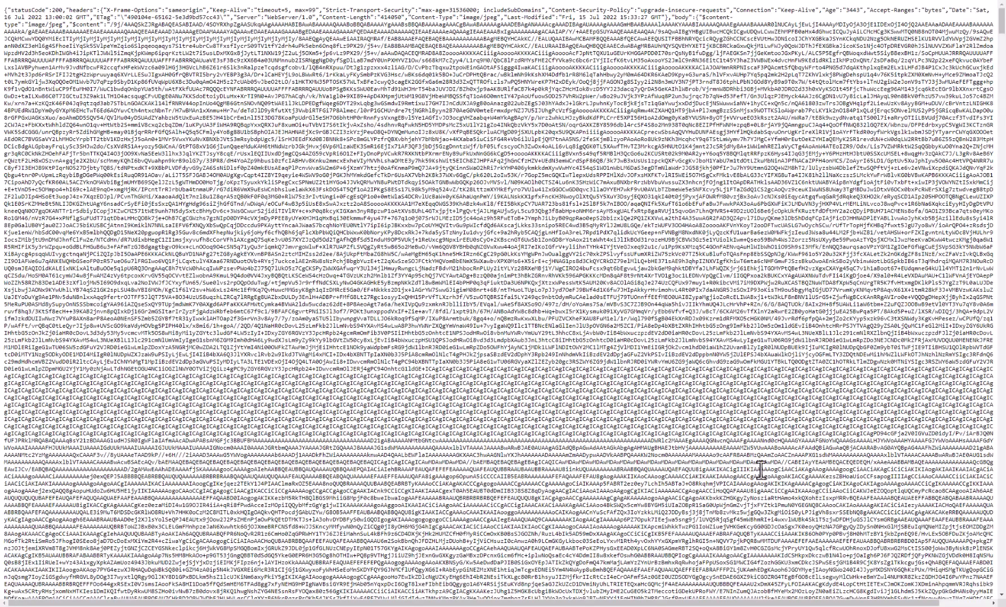
pyautogui.scroll(-15, 808, 498)
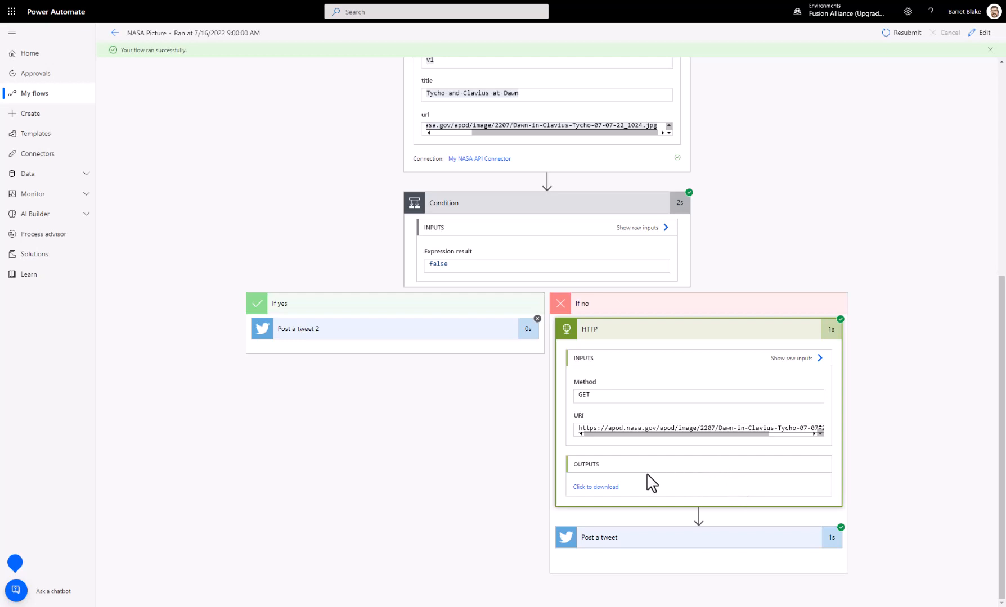
# Step: Expand the Post a tweet action in the If no branch and examine the Tweet id in its outputs
pyautogui.click(599, 549)
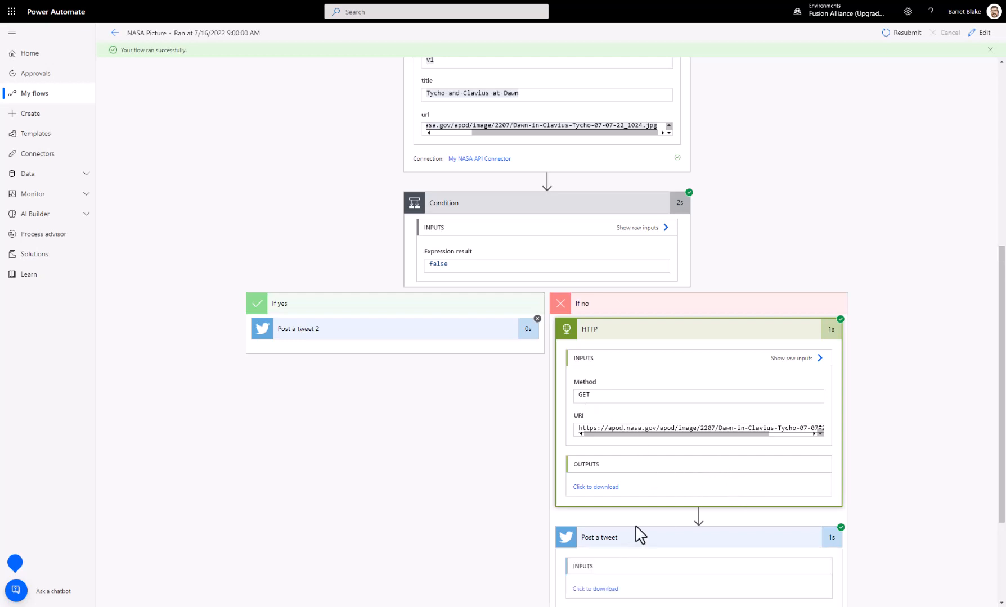
pyautogui.scroll(-3, 675, 528)
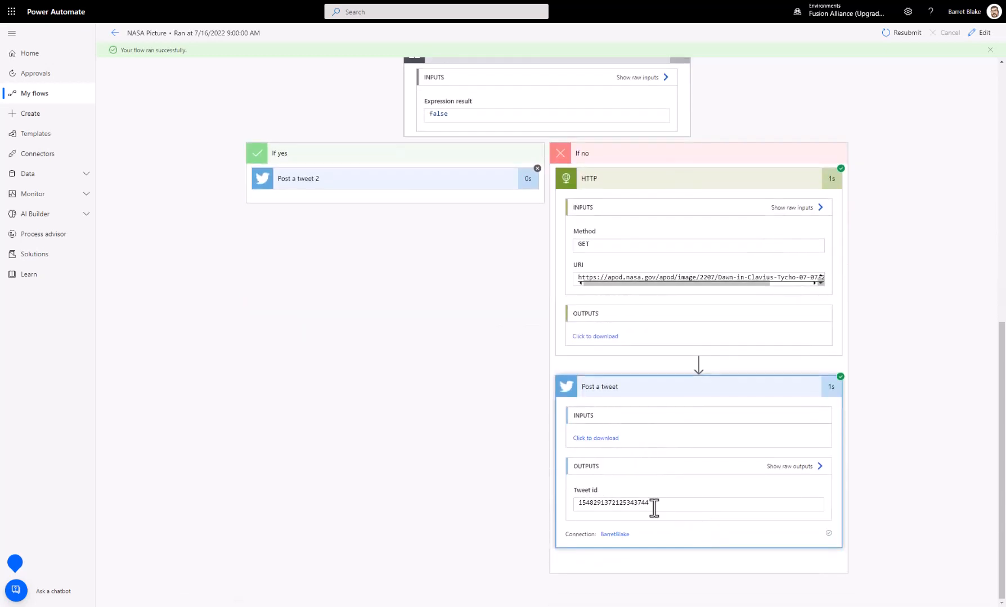
pyautogui.moveTo(652, 503); pyautogui.dragTo(571, 513)
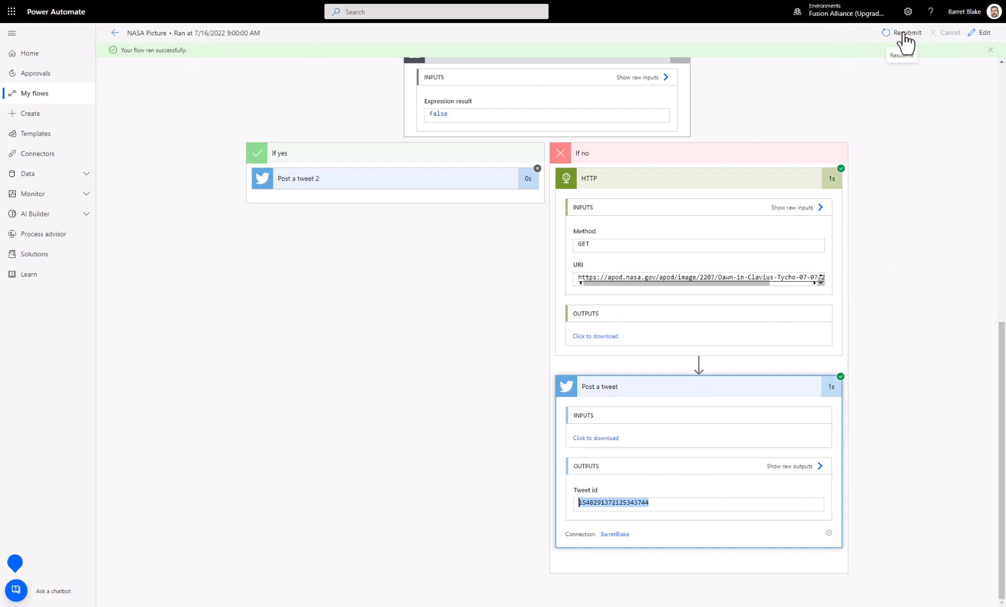
# Step: Review the run again from the Recurrence trigger to the Condition's branches, and open the NASA Picture flow for editing
pyautogui.scroll(10, 653, 296)
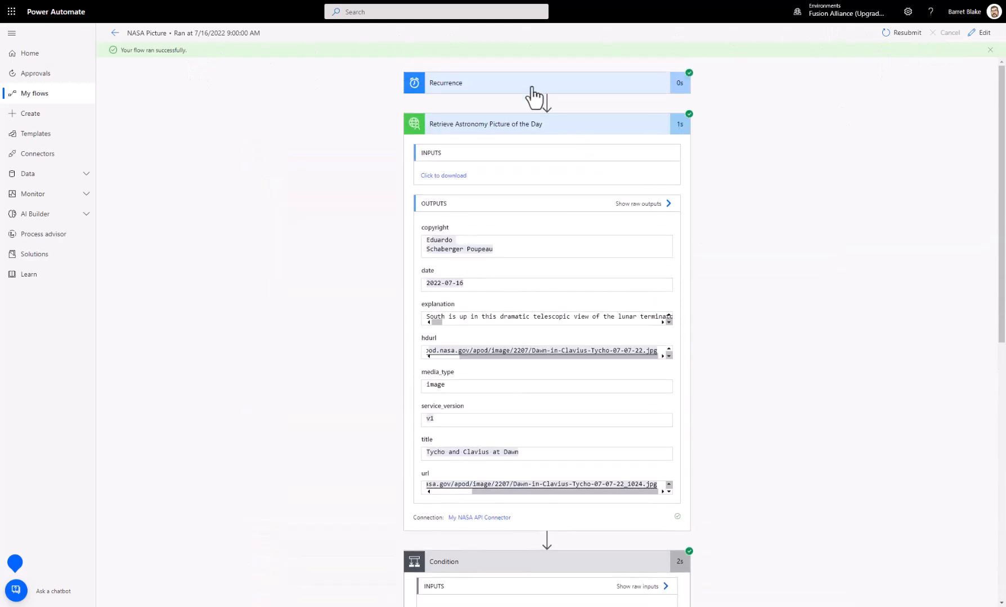
pyautogui.click(510, 84)
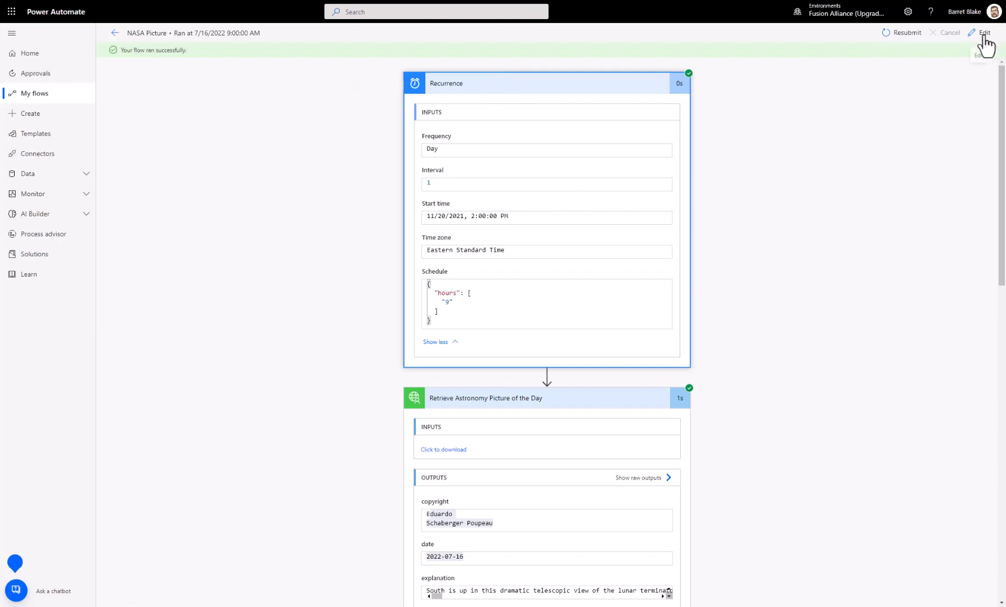
pyautogui.scroll(-5, 619, 194)
pyautogui.scroll(-8, 629, 213)
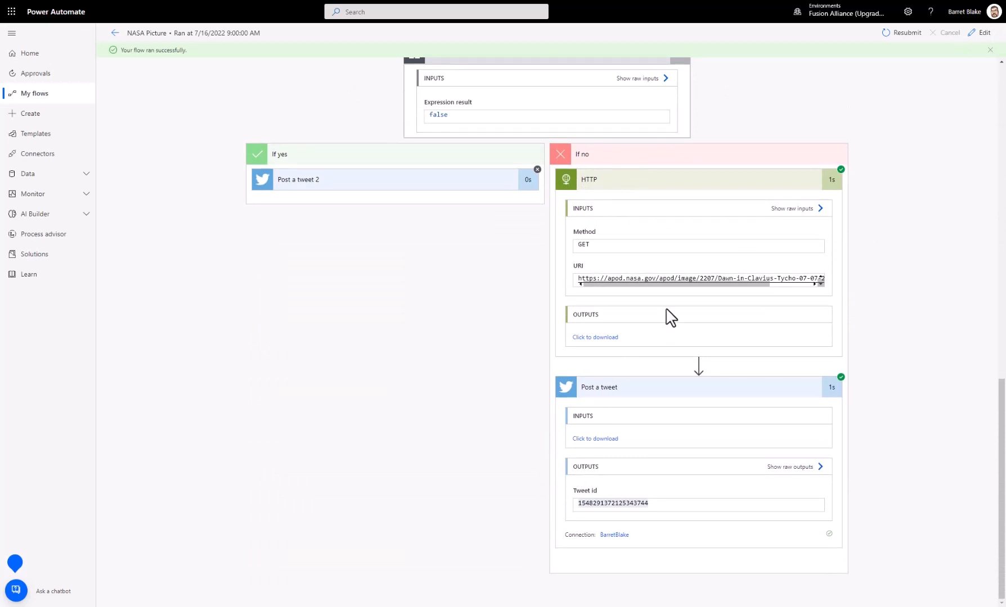
pyautogui.scroll(2, 635, 294)
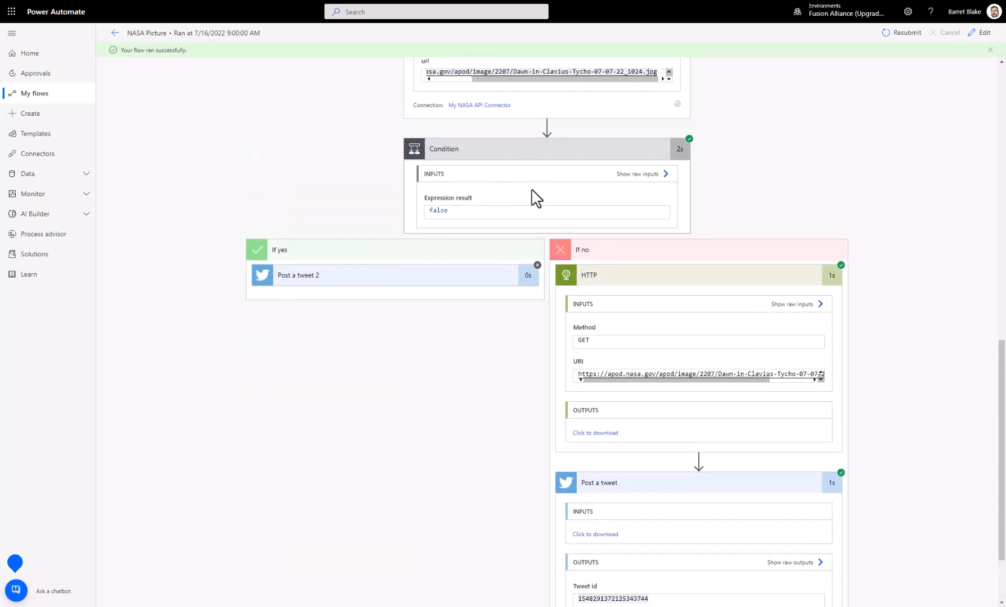
pyautogui.scroll(1, 535, 200)
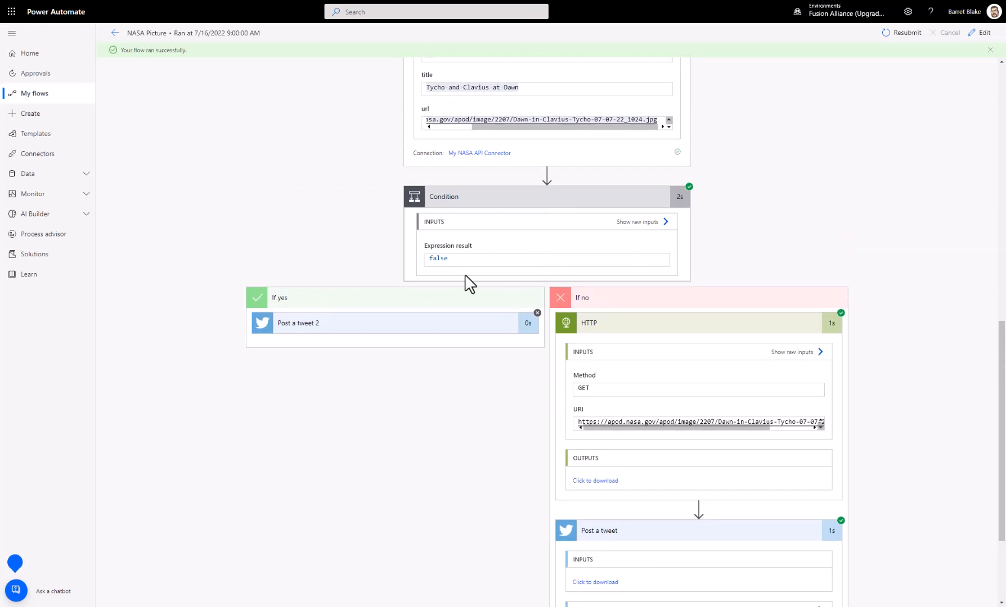
pyautogui.scroll(1, 807, 241)
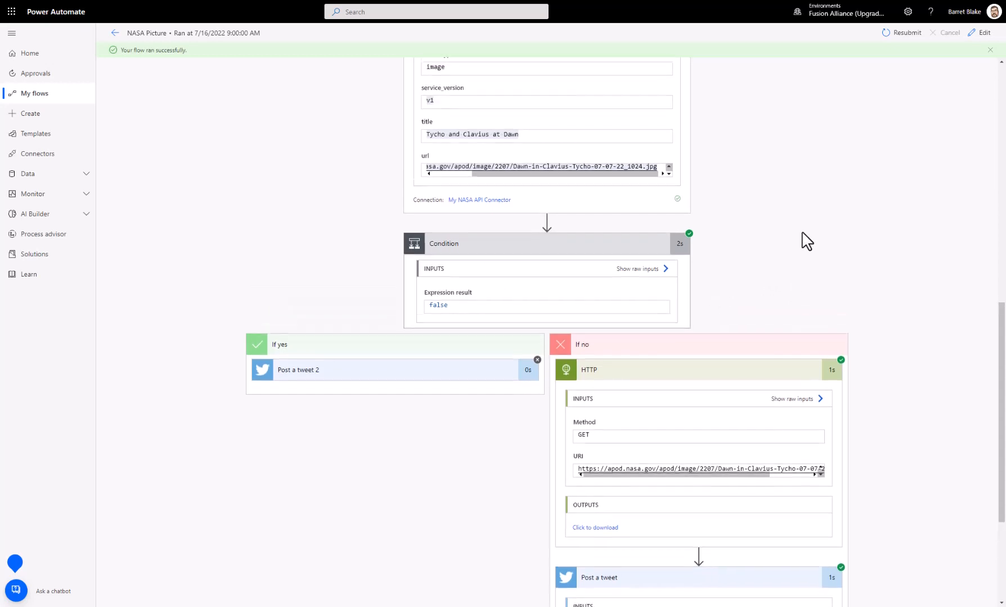
pyautogui.click(981, 34)
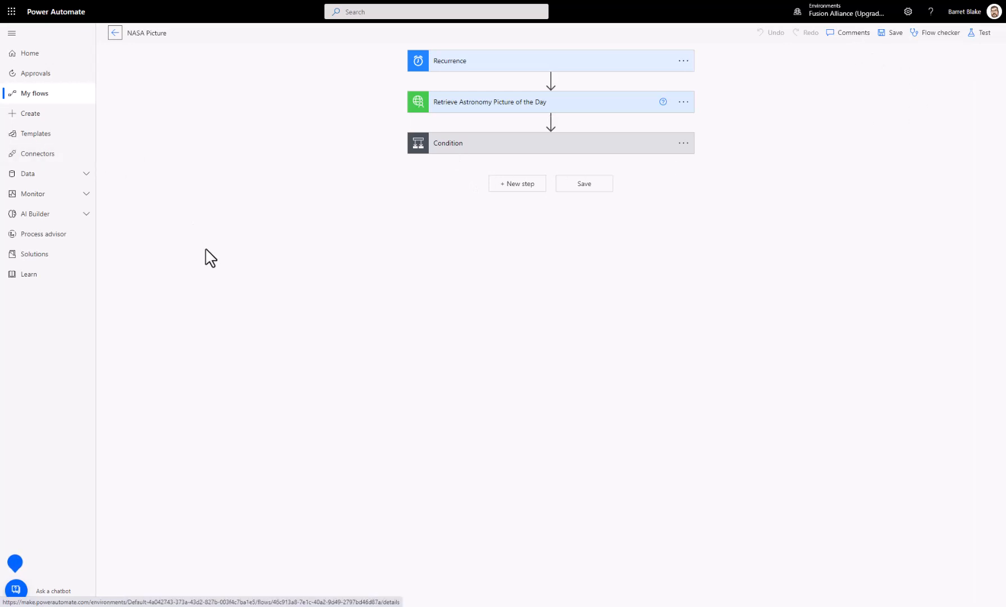
# Step: Review the recent cloud flow activity under Monitor, and open the desktop flow runs overview
pyautogui.click(33, 193)
pyautogui.click(40, 214)
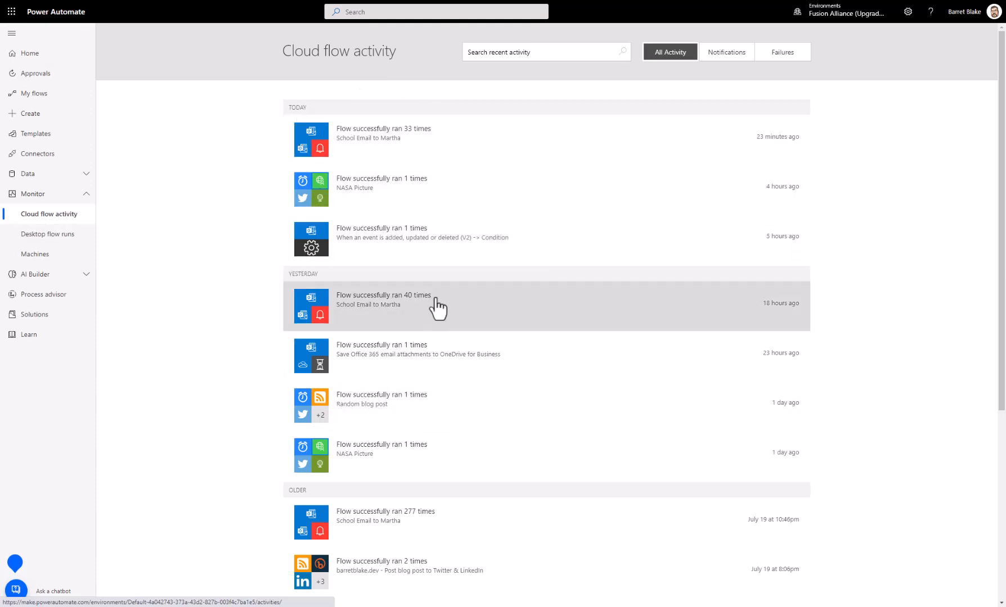
pyautogui.scroll(-4, 150, 298)
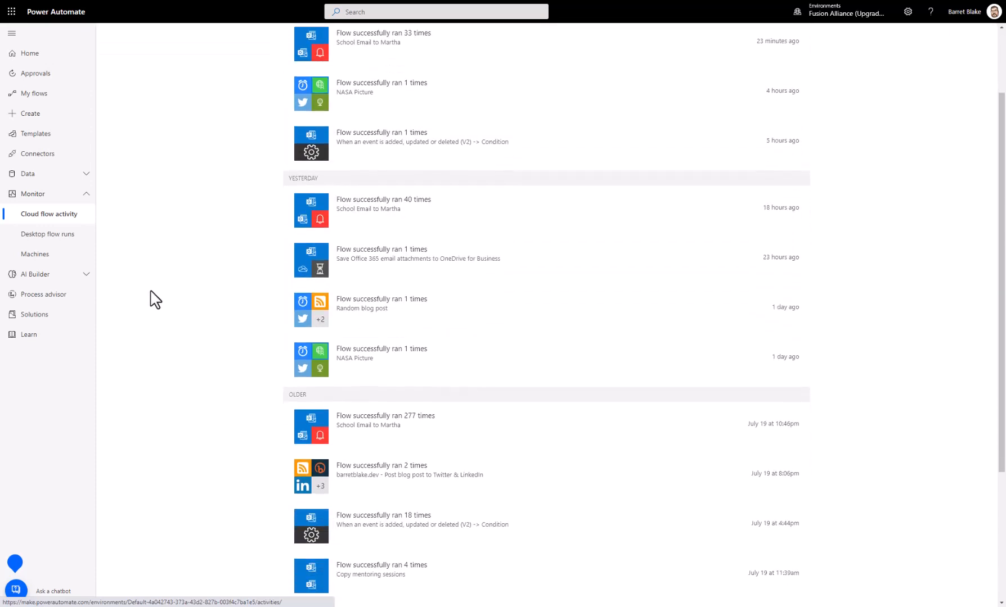
pyautogui.click(45, 235)
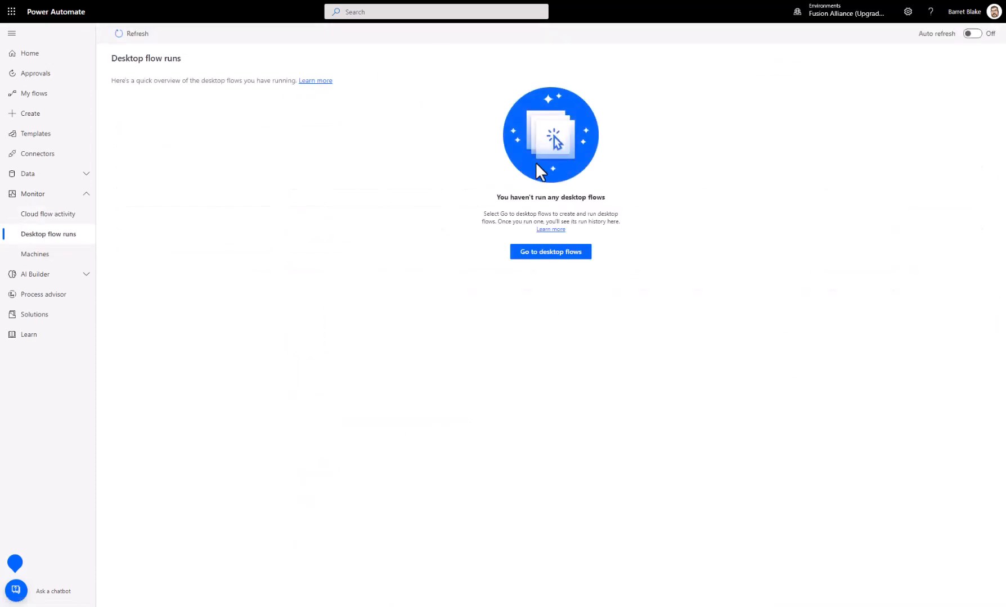
# Step: View the monitored machines and their gateways, and return to the Home page with Monitor collapsed
pyautogui.click(33, 258)
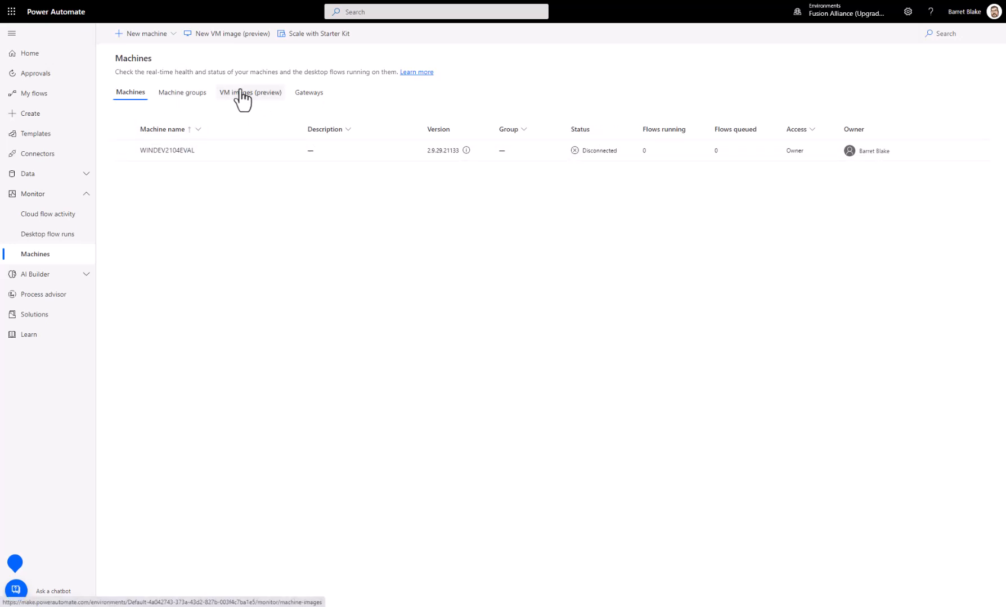
pyautogui.click(324, 94)
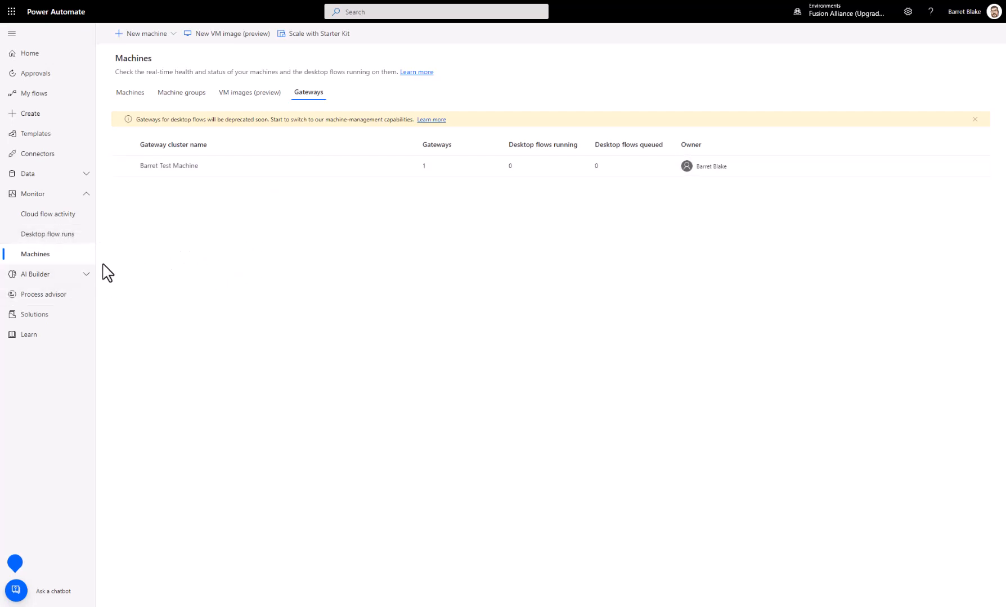
pyautogui.click(81, 194)
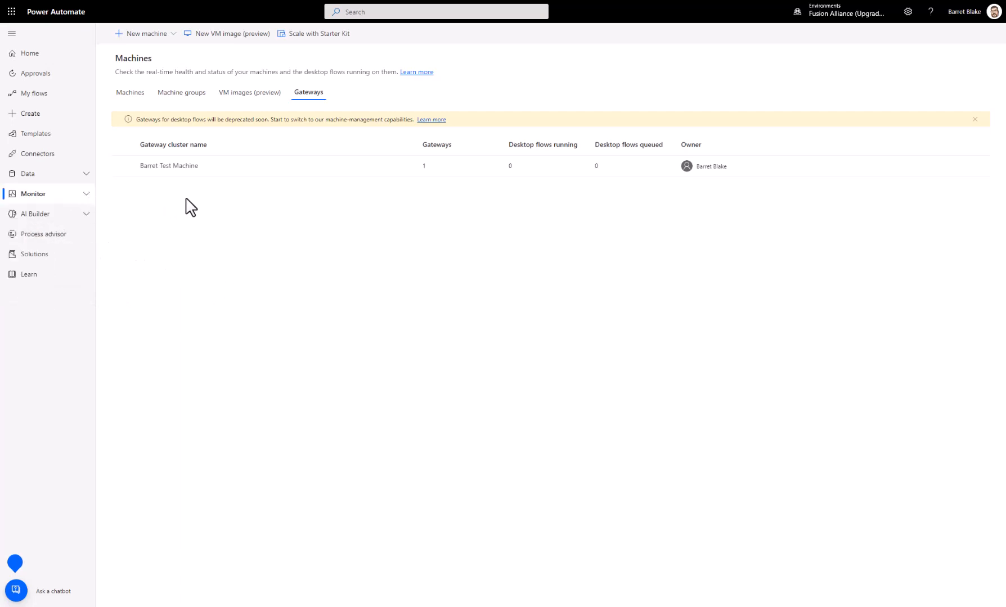
pyautogui.click(48, 54)
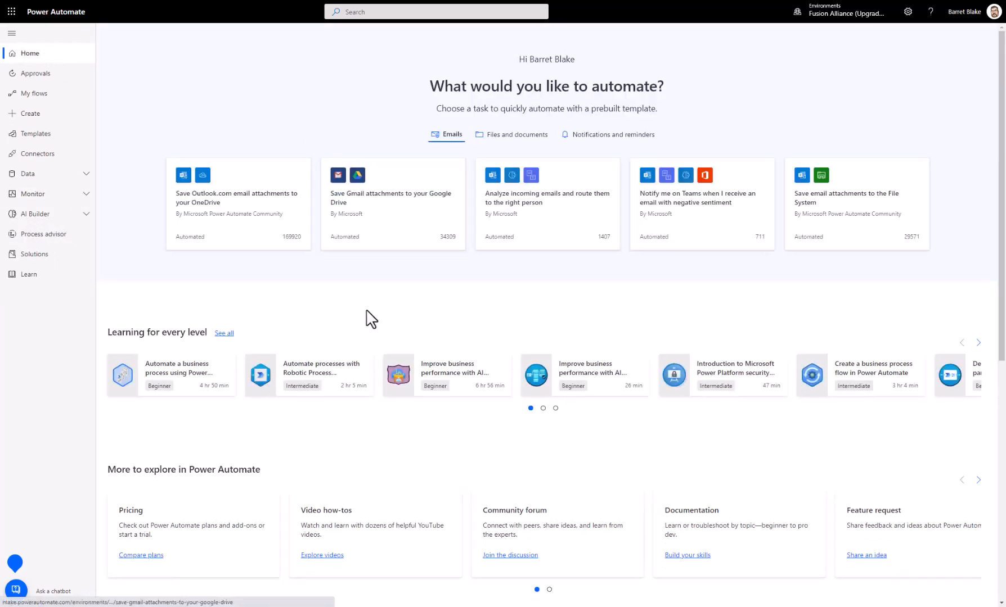